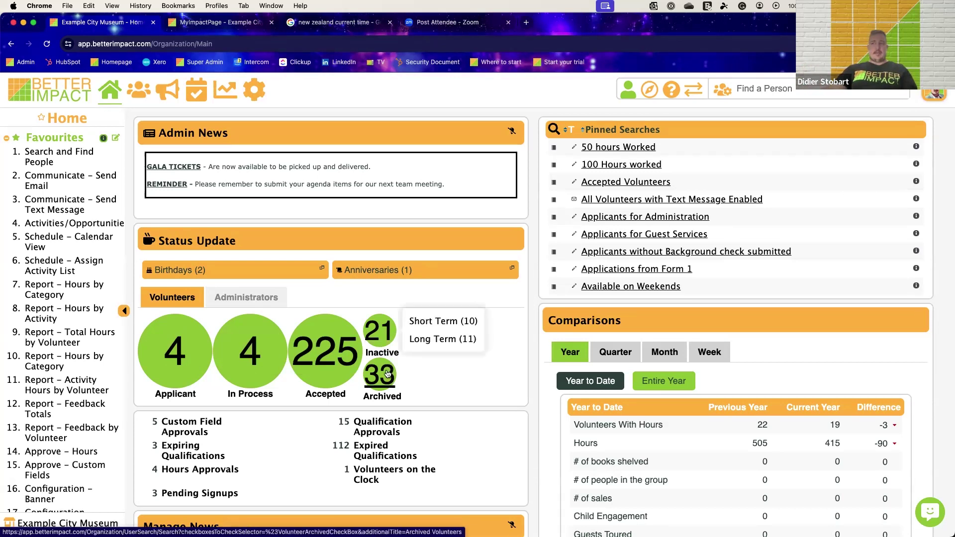
- Examine the volunteer status counts and the list of pinned searches on the home dashboard
mouse_move(380, 376)
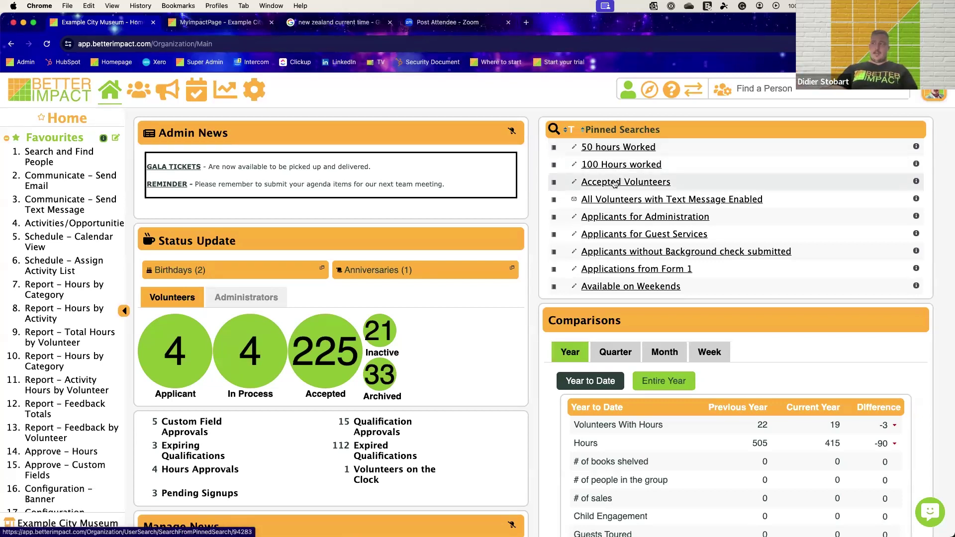
scroll(615, 184, down, 5)
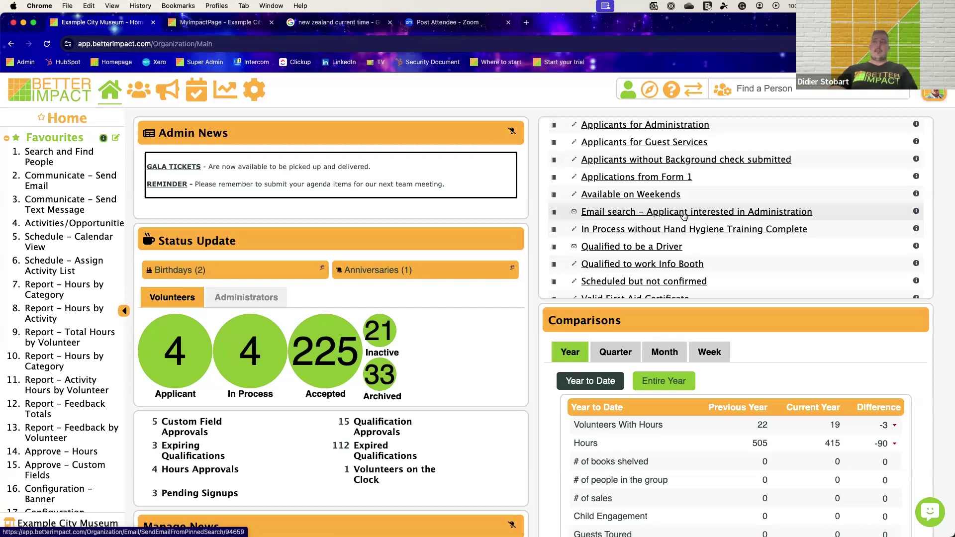
scroll(683, 216, up, 3)
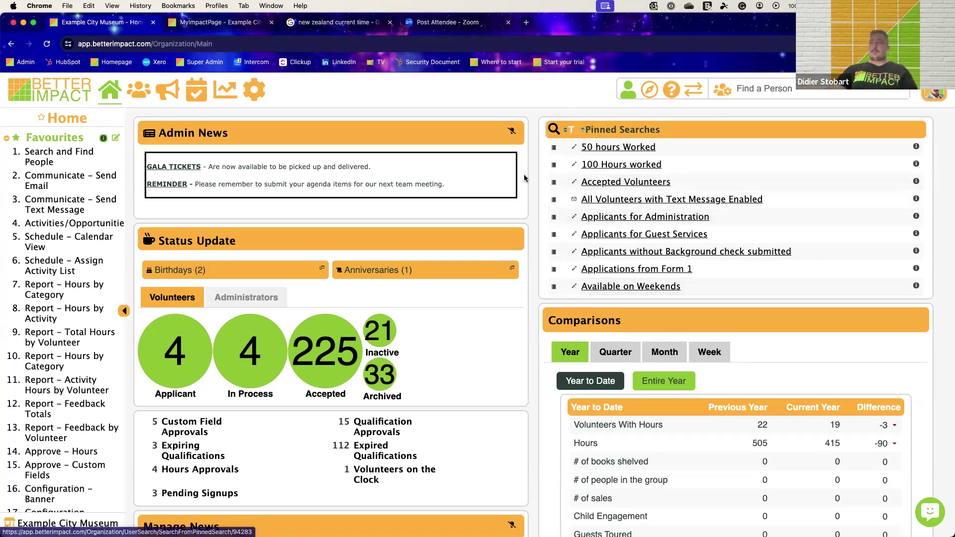
scroll(523, 174, down, 1)
scroll(524, 173, up, 1)
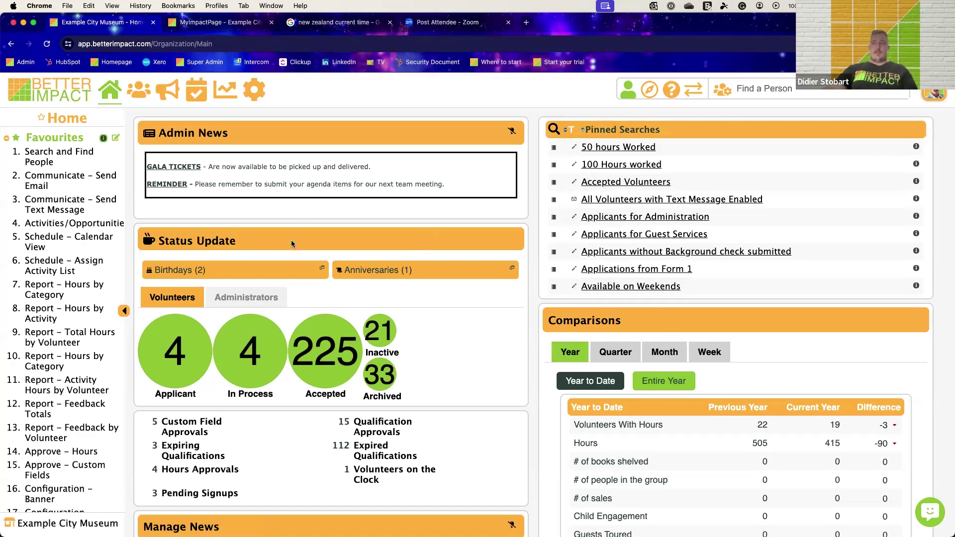
- View the upcoming birthdays list and the upcoming anniversaries list, closing each after viewing
click(278, 269)
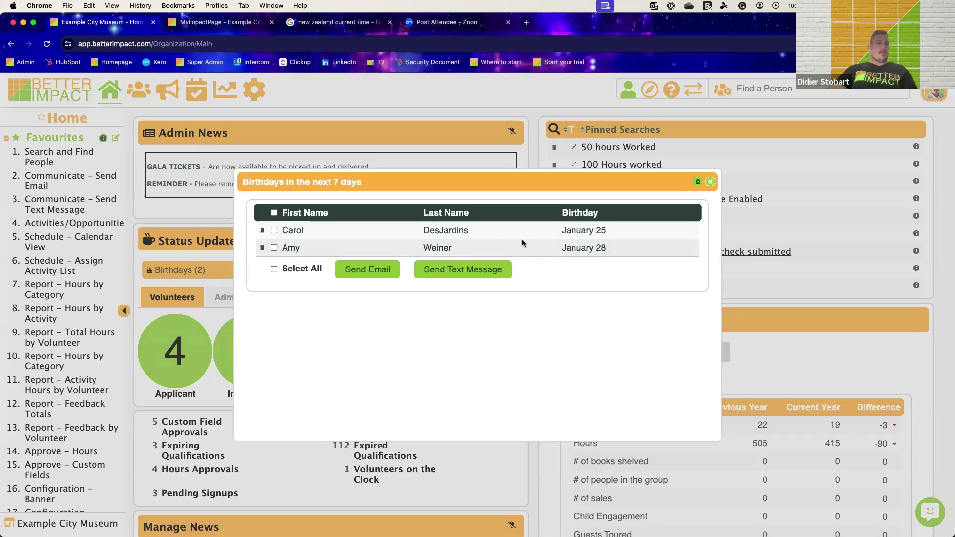
click(709, 181)
click(396, 266)
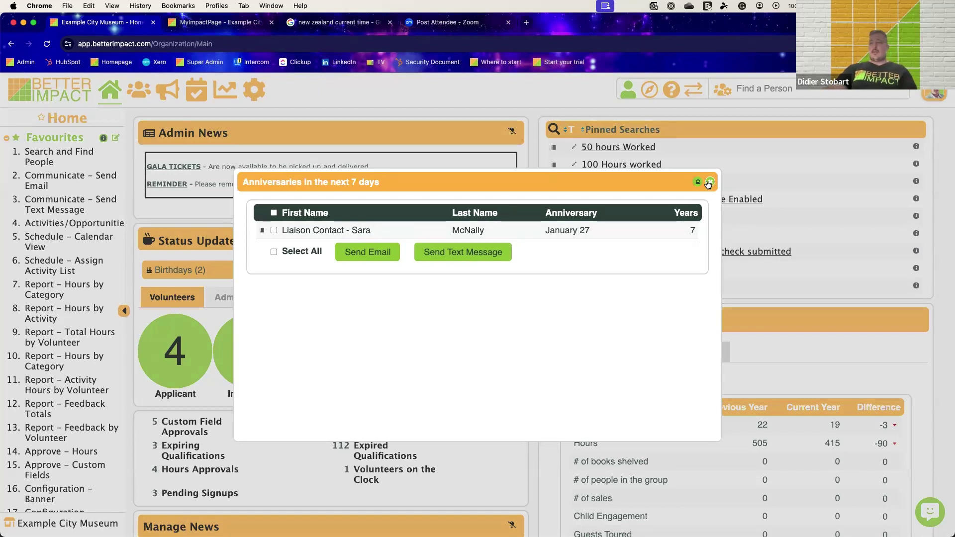
click(708, 183)
- Review the dashboard's pending approvals and qualifications, the comparisons chart, the Manage News message and the account badges
scroll(509, 259, down, 3)
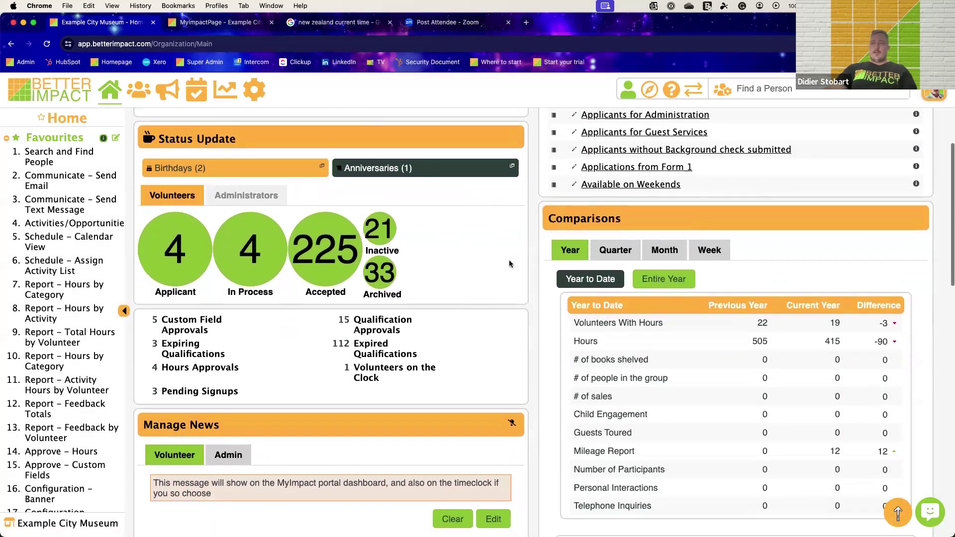
scroll(437, 239, down, 2)
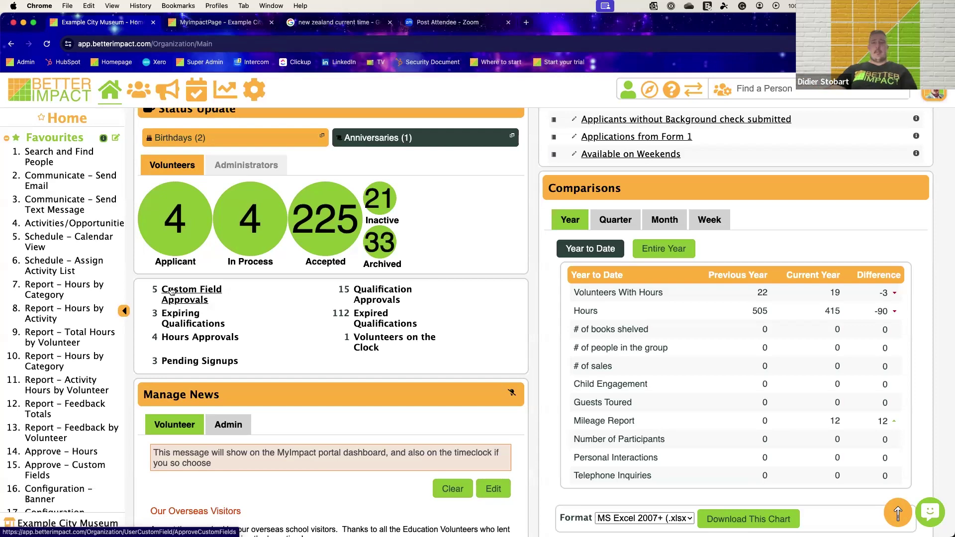
scroll(464, 313, down, 2)
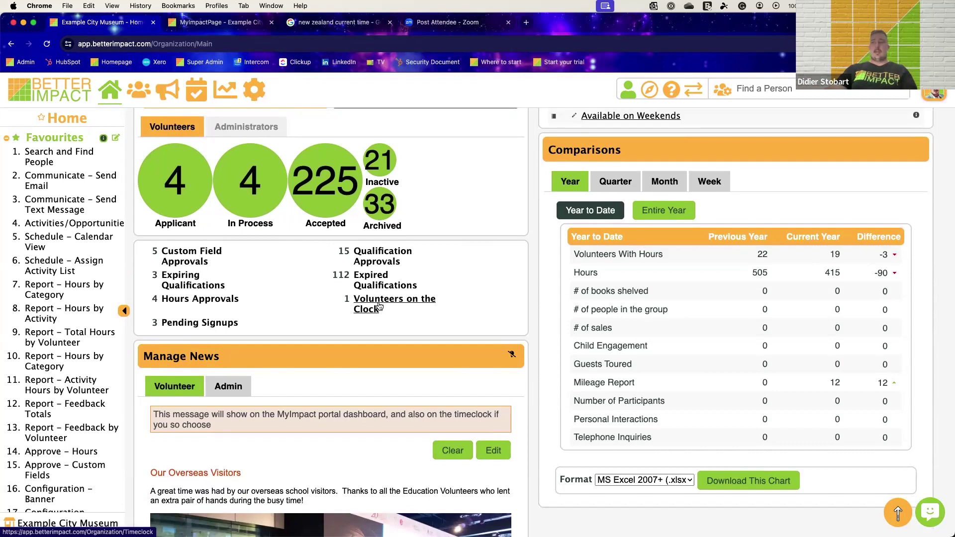
scroll(401, 305, up, 1)
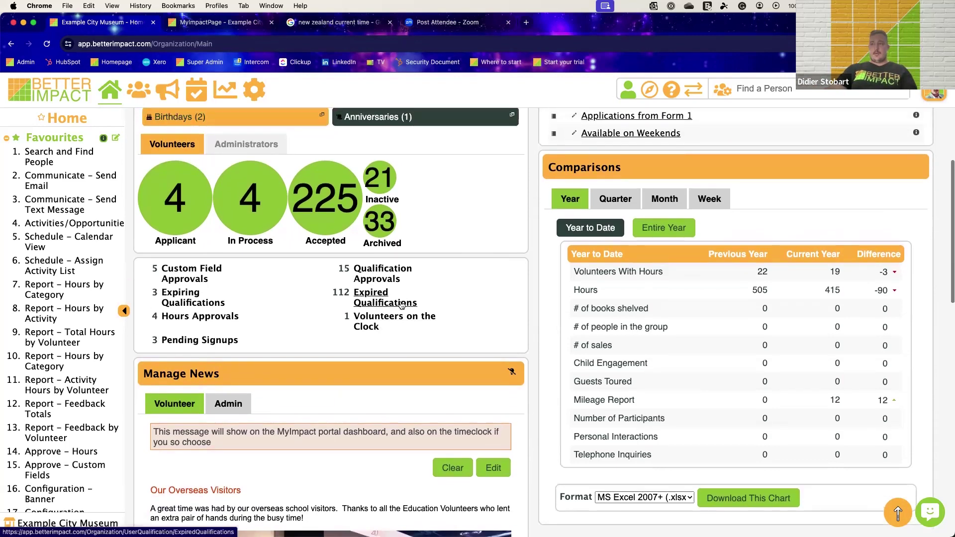
scroll(405, 308, down, 5)
scroll(408, 310, down, 1)
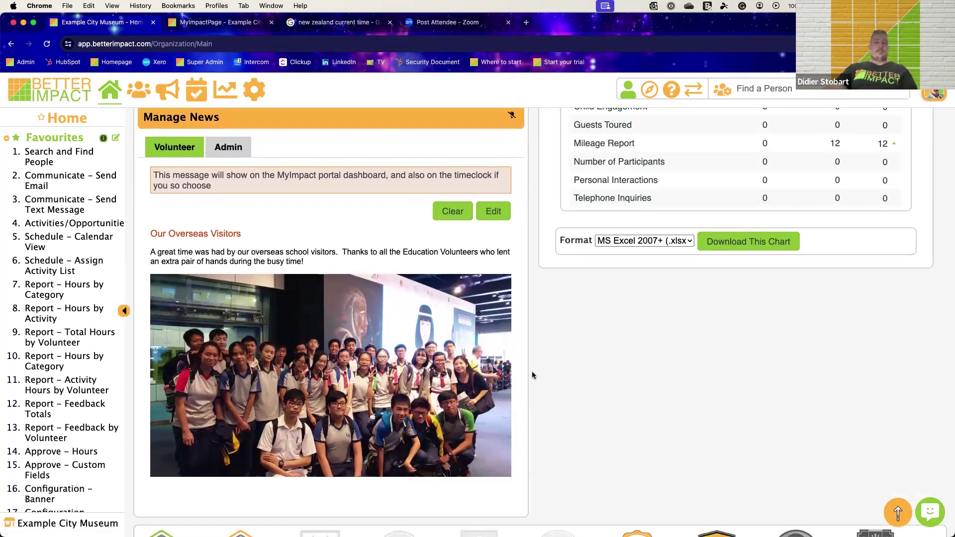
scroll(532, 371, down, 1)
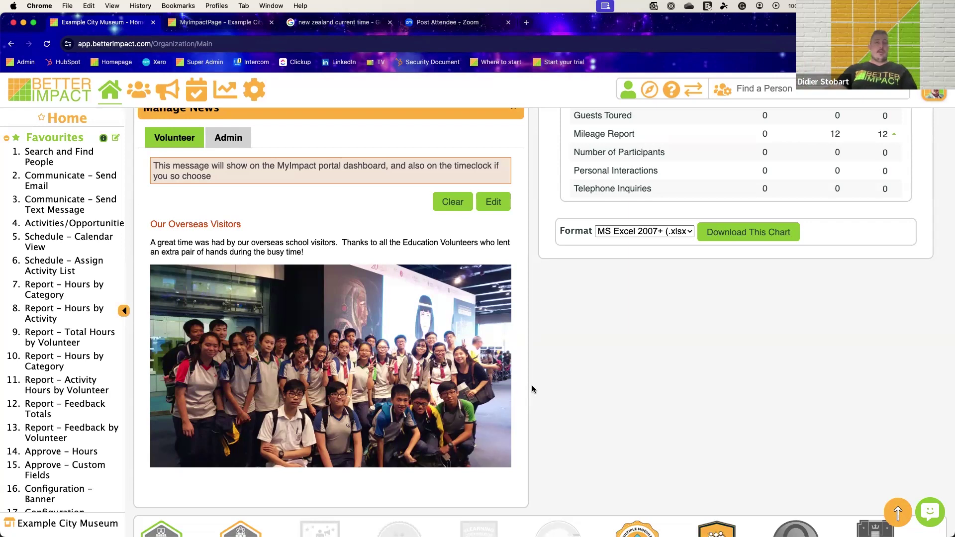
scroll(462, 366, down, 3)
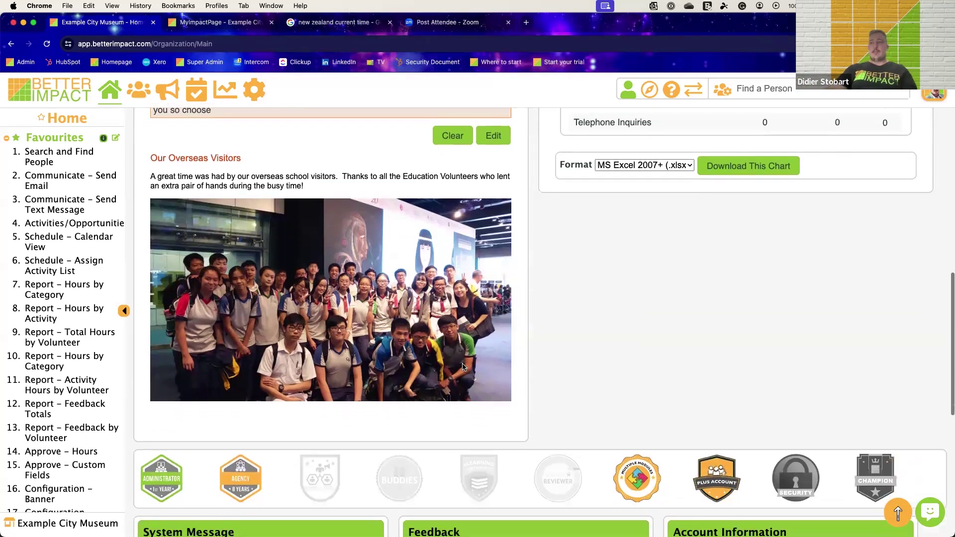
scroll(572, 350, up, 2)
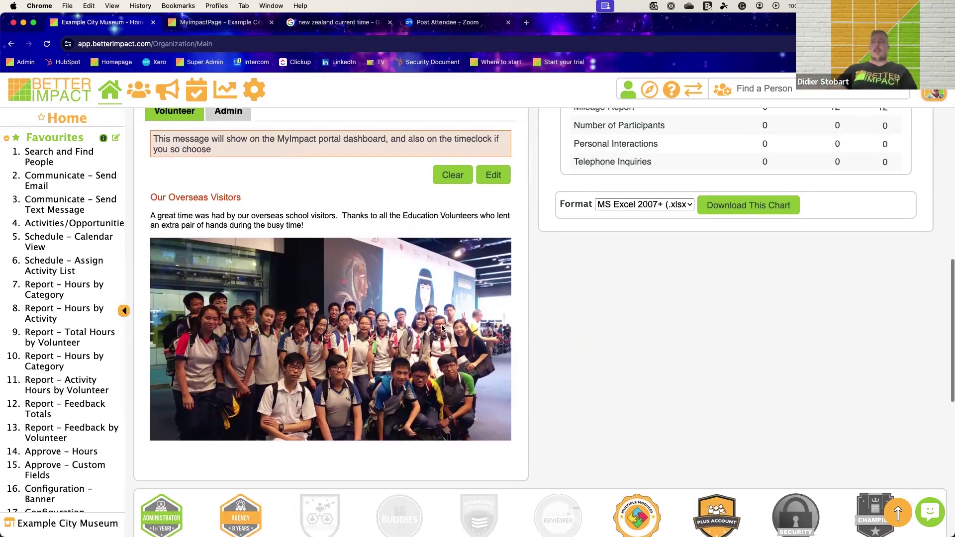
scroll(441, 328, up, 7)
scroll(441, 328, up, 3)
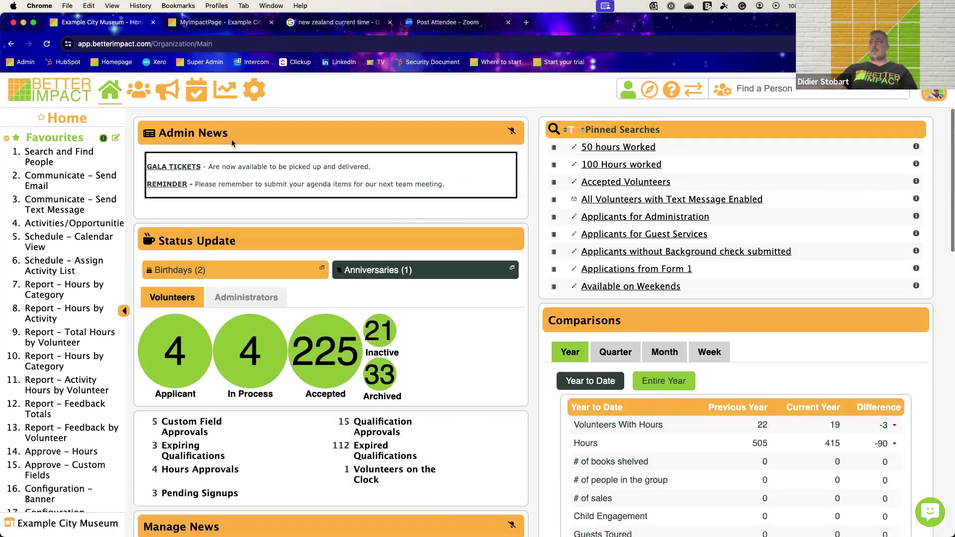
- Expand the Configuration options, switch to the museum's public MyImpactPage and examine its welcome text, social feed and volunteer opportunities
click(241, 99)
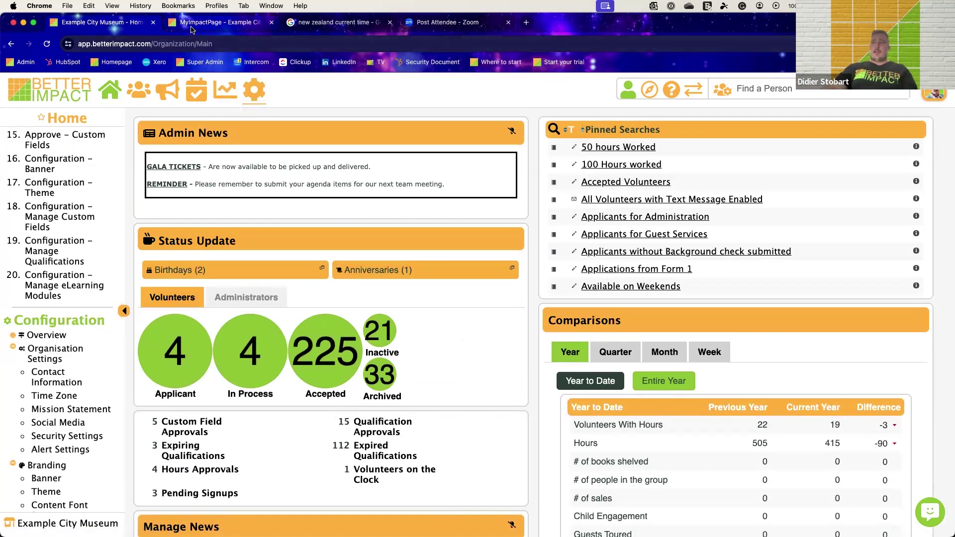
click(214, 22)
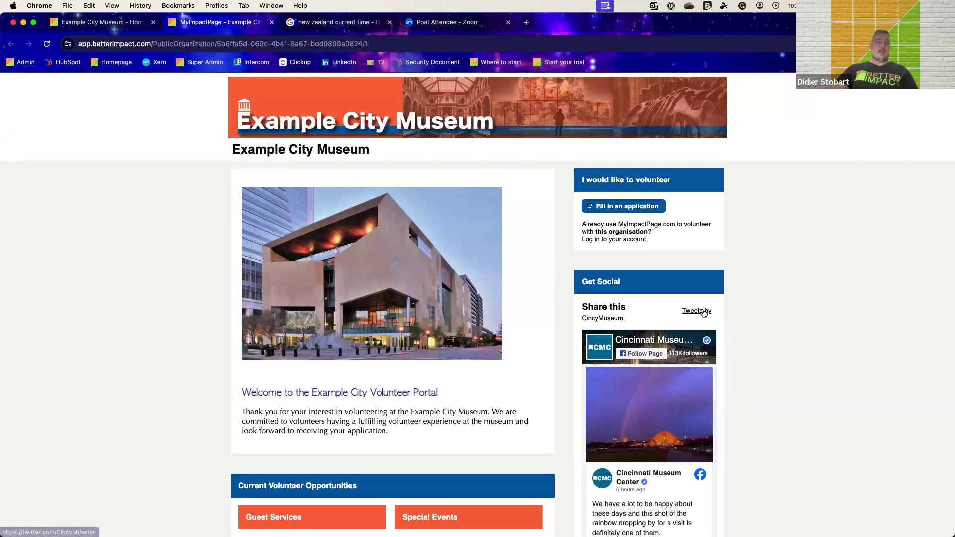
scroll(780, 277, down, 4)
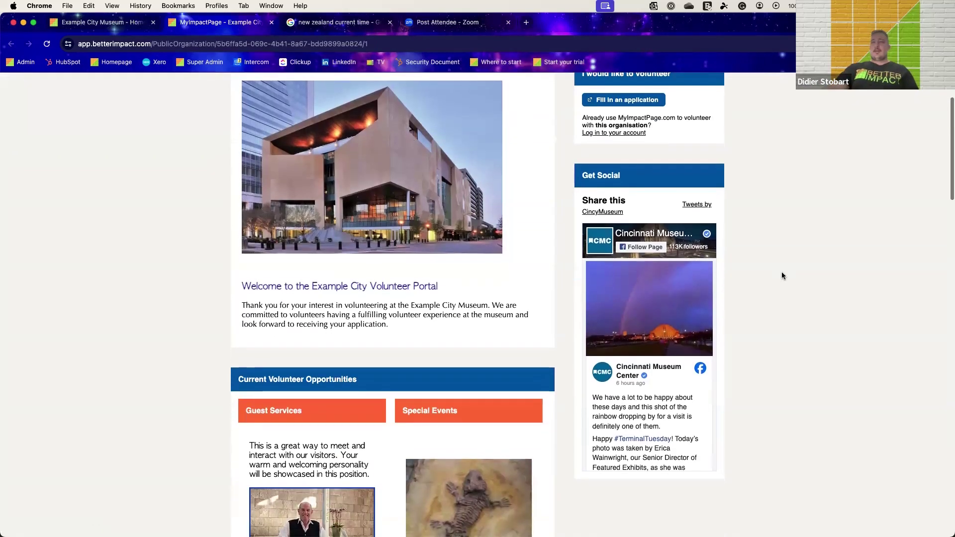
scroll(780, 273, up, 1)
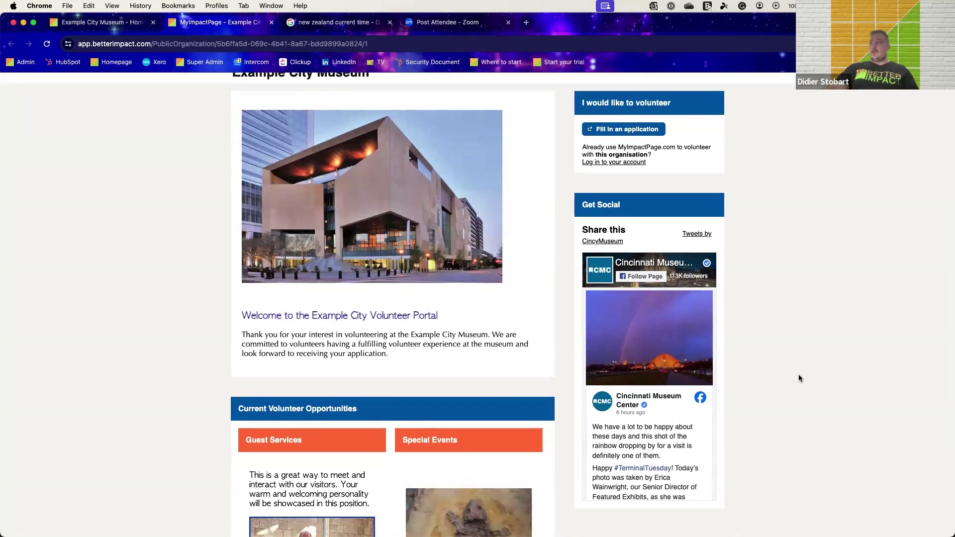
scroll(798, 361, down, 7)
scroll(798, 361, down, 2)
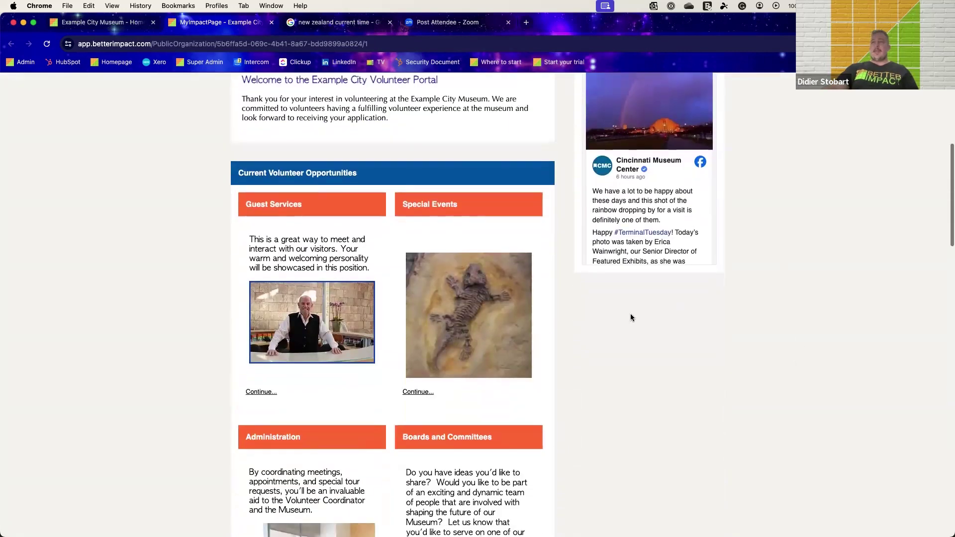
scroll(373, 400, down, 1)
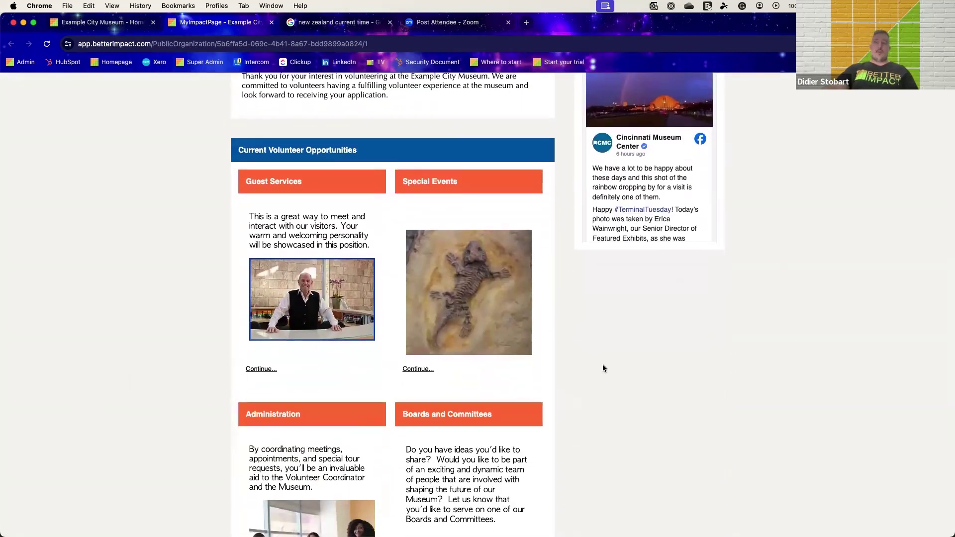
- View the full description of the Guest Services opportunity and return to the public volunteer page
scroll(602, 364, down, 1)
click(268, 358)
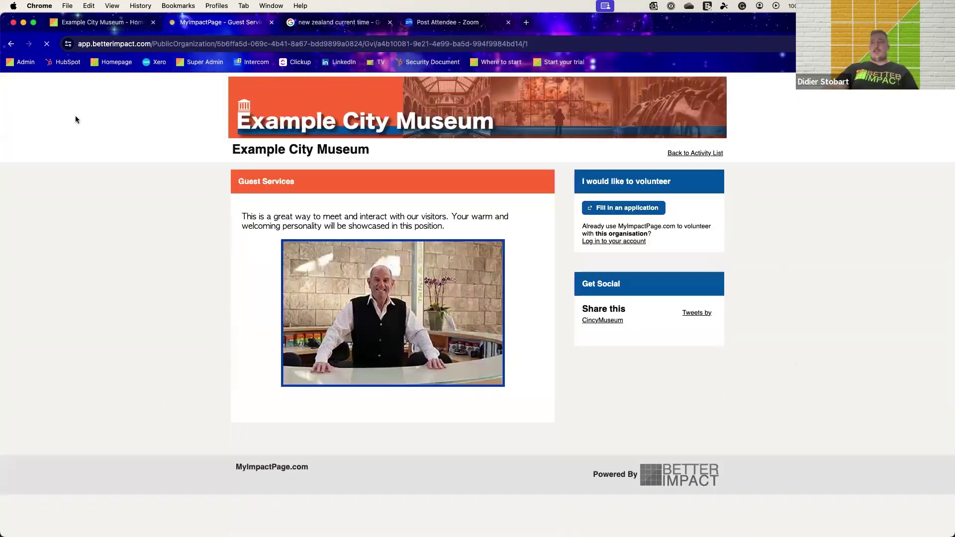
key(super+bracketleft)
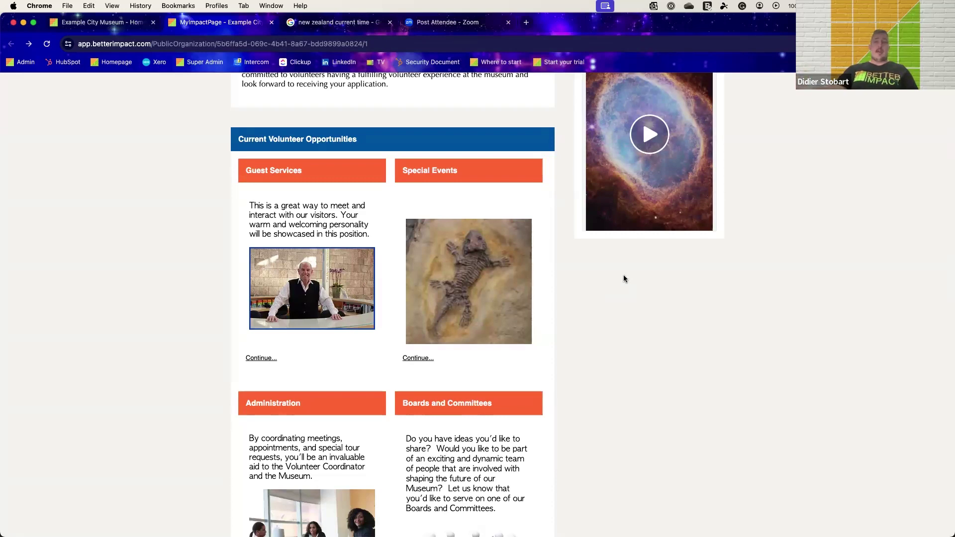
- Examine the remaining opportunity categories and the Accommodation, Administration and Ten Mile Run activity lists on the public page
scroll(623, 276, down, 1)
scroll(624, 278, down, 3)
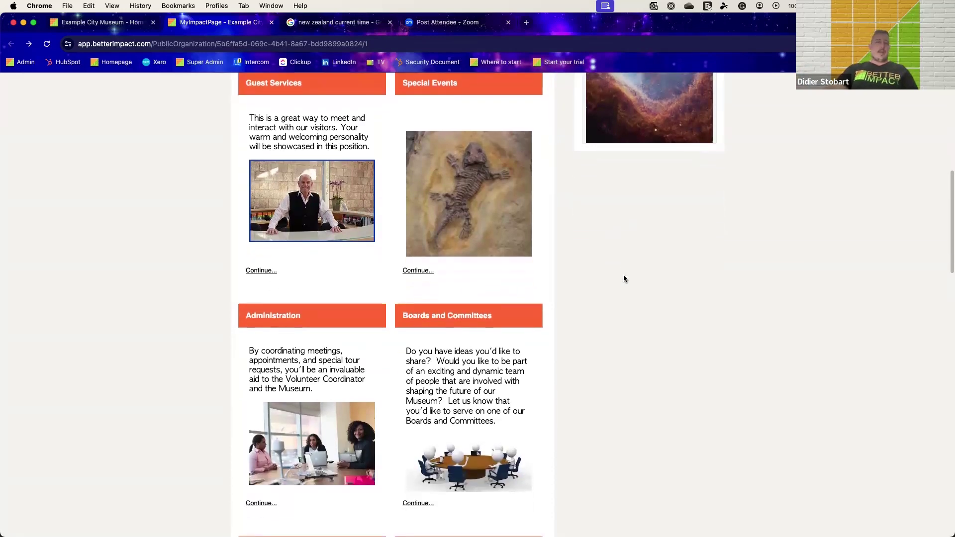
scroll(624, 277, down, 2)
scroll(623, 278, down, 10)
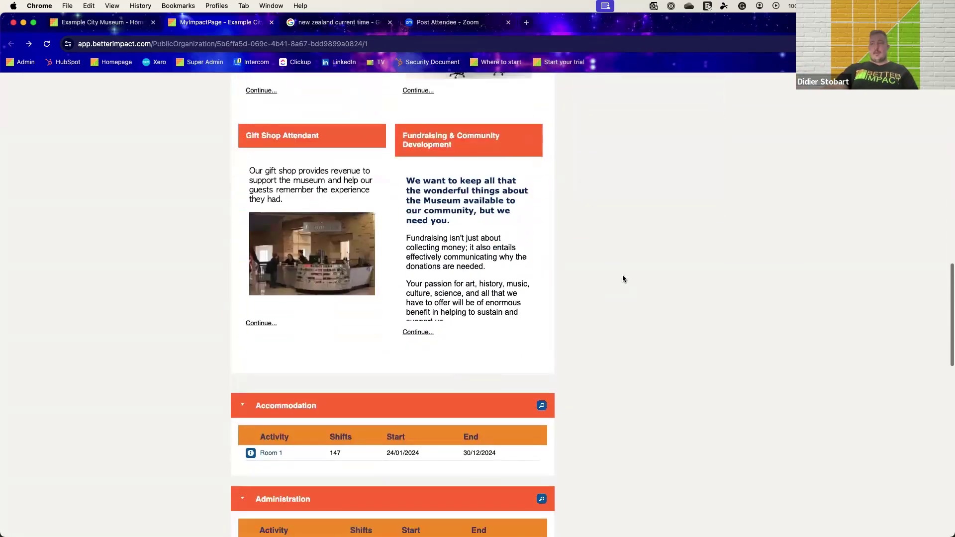
scroll(646, 299, down, 3)
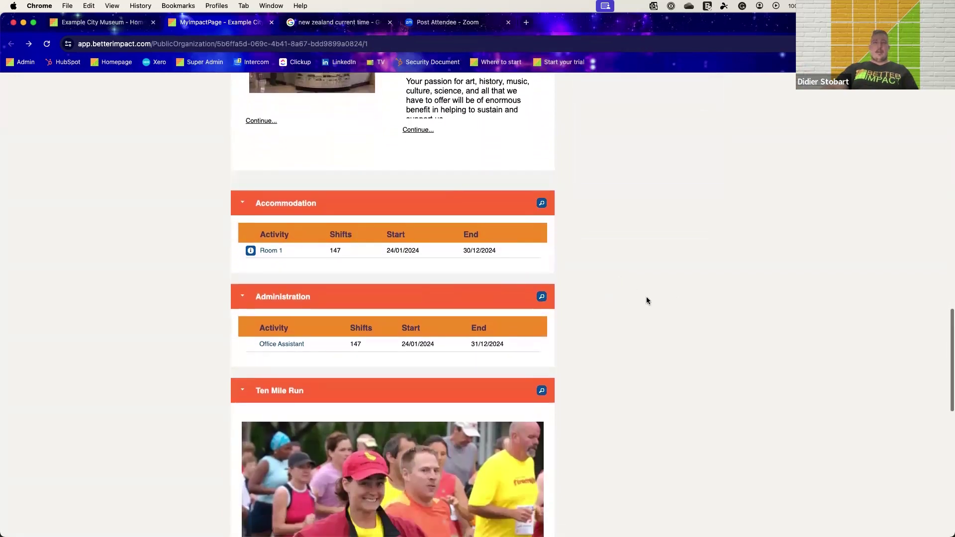
scroll(648, 297, down, 2)
scroll(650, 297, down, 4)
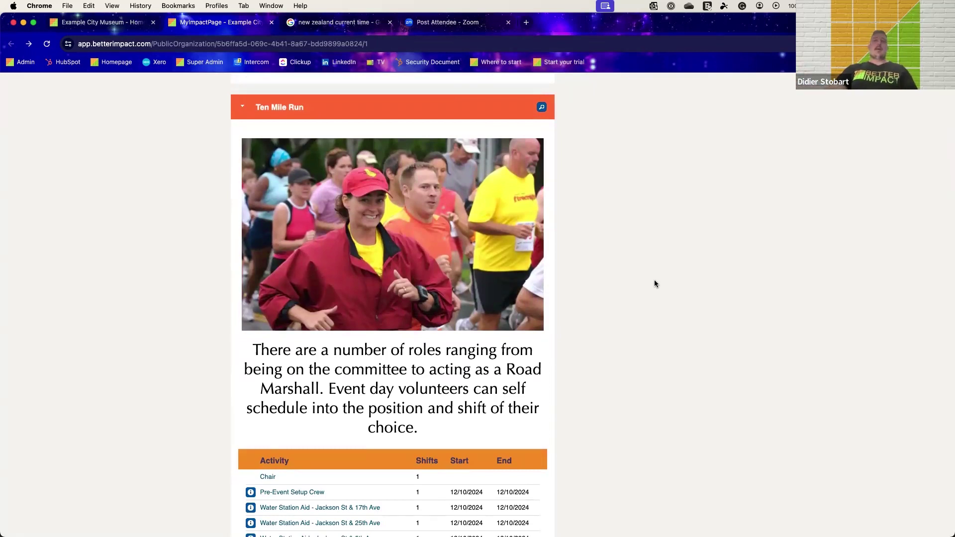
scroll(654, 283, down, 2)
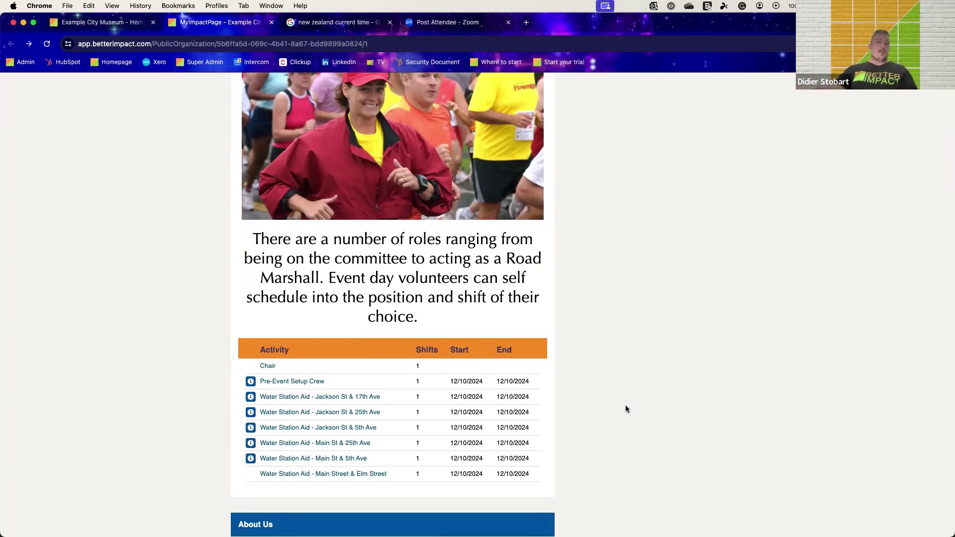
scroll(624, 407, up, 2)
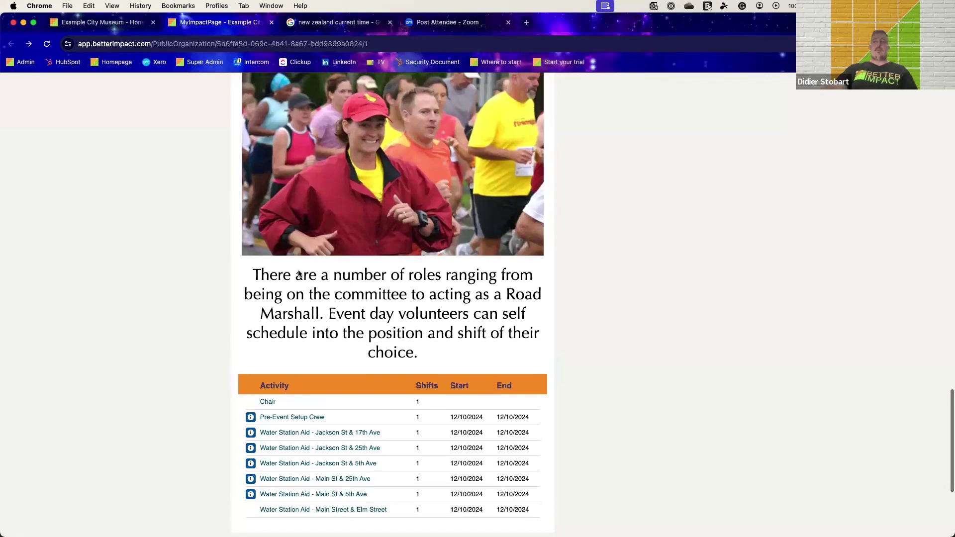
- Open the volunteer application form from the public volunteer page
scroll(569, 327, up, 15)
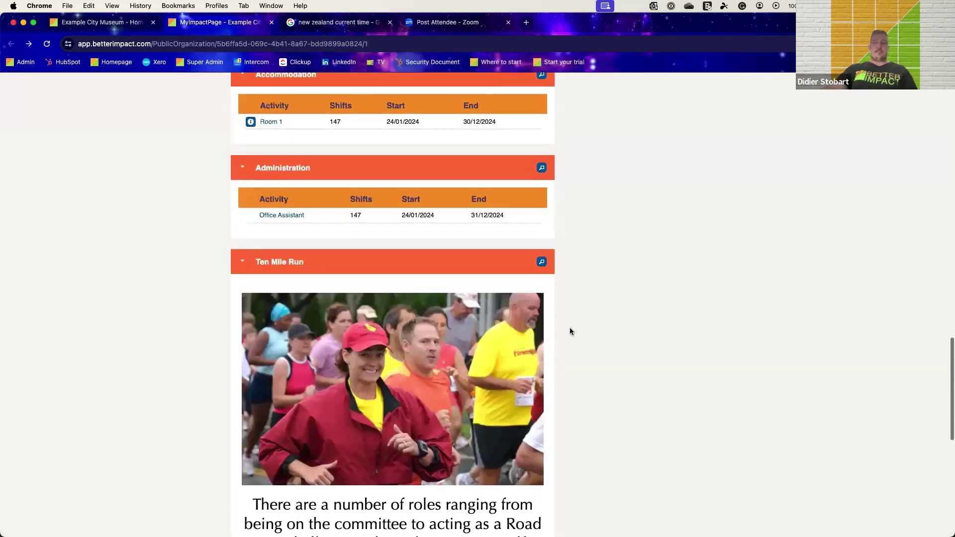
scroll(570, 328, up, 15)
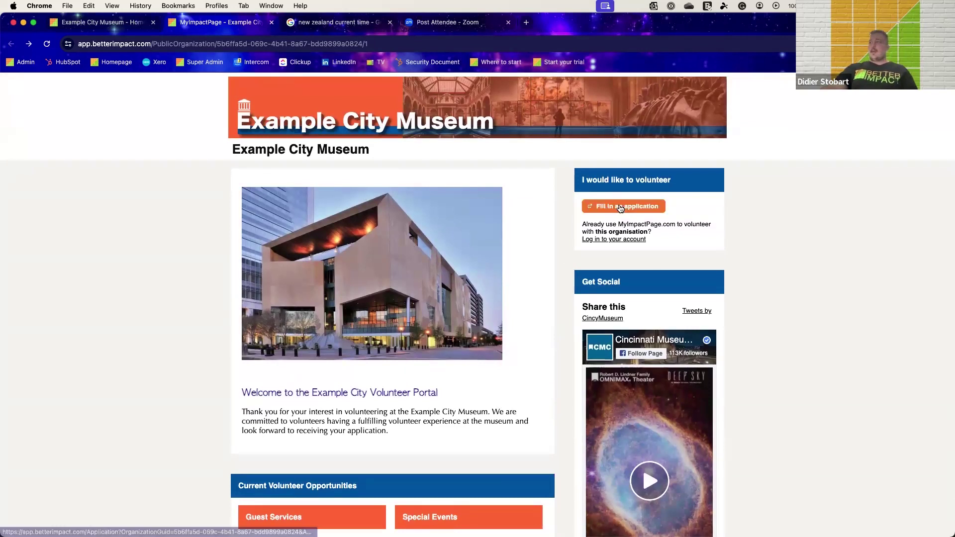
click(621, 207)
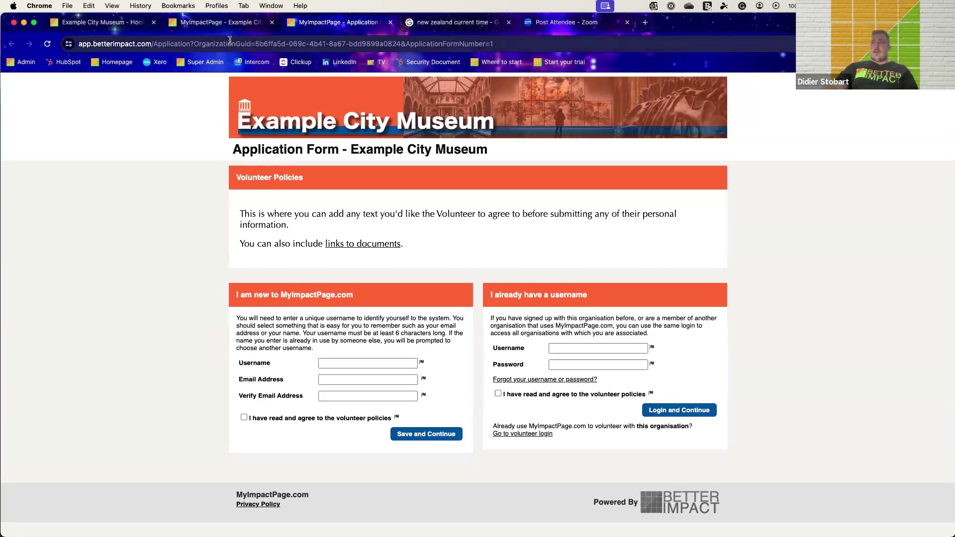
- Return to the admin site, preview the Interactive Sample Form from Application Form Settings, and advance it to the Contact Information page
click(132, 28)
scroll(50, 343, down, 5)
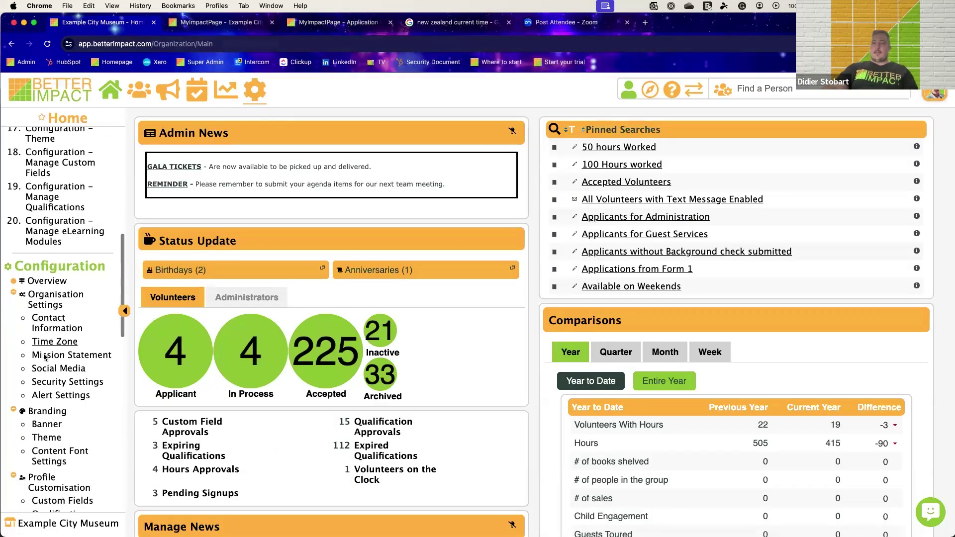
click(62, 410)
click(640, 201)
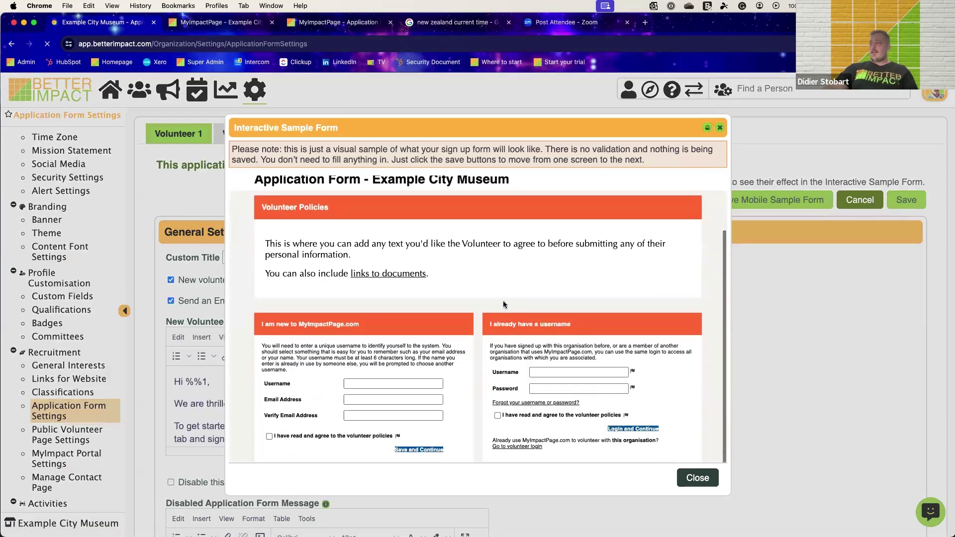
click(399, 449)
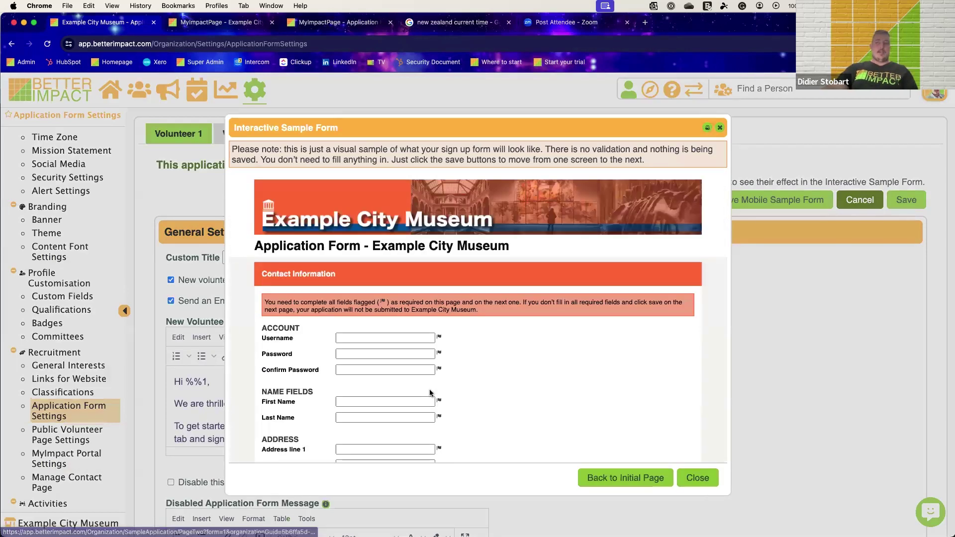
- Review the Contact Information fields of the sample form and advance to the General Availability page
scroll(518, 358, down, 1)
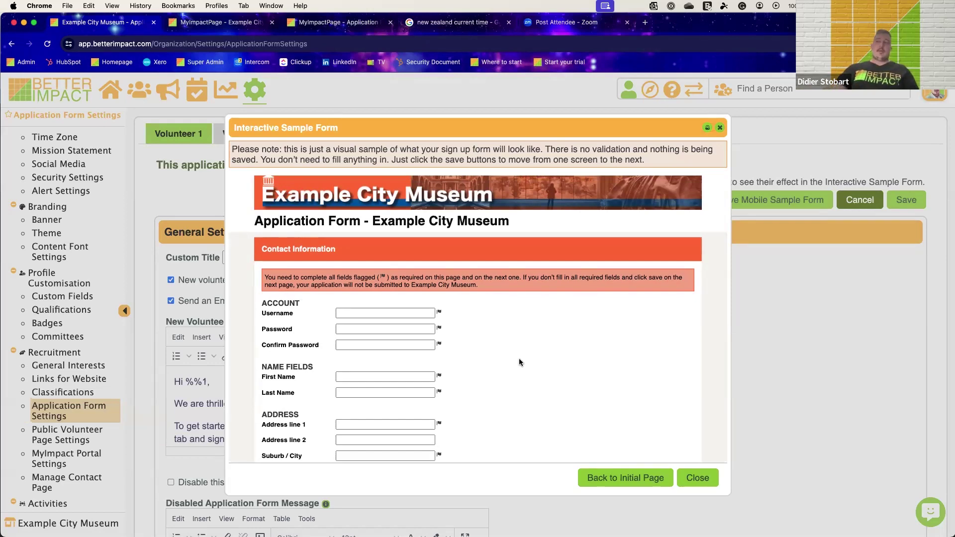
scroll(518, 361, down, 5)
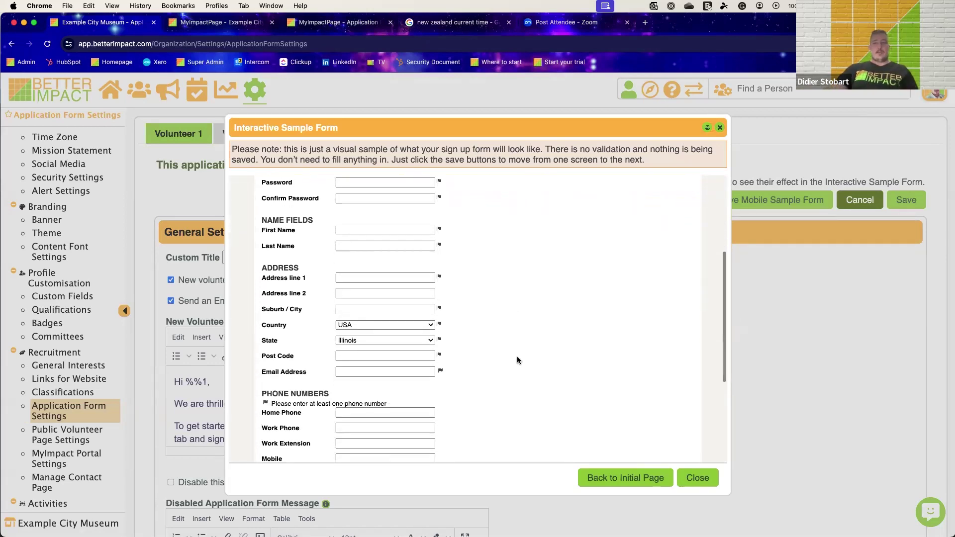
scroll(517, 357, down, 7)
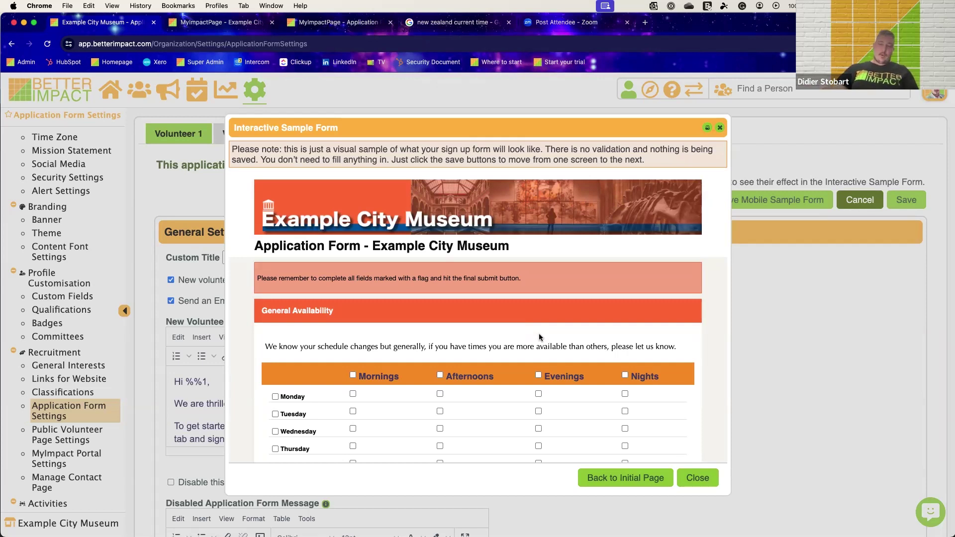
- Mark Monday afternoons and Friday mornings as available in the General Availability grid
scroll(691, 284, down, 3)
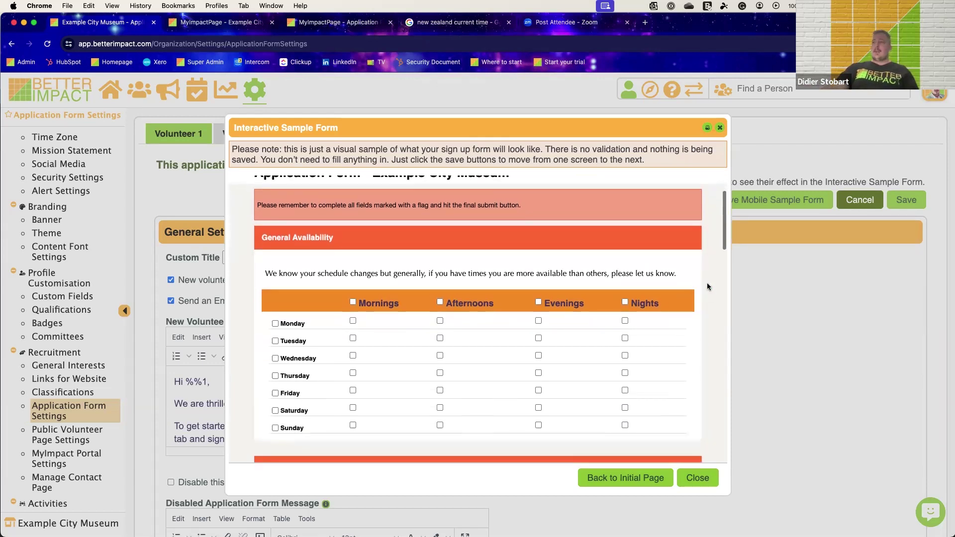
scroll(701, 332, down, 1)
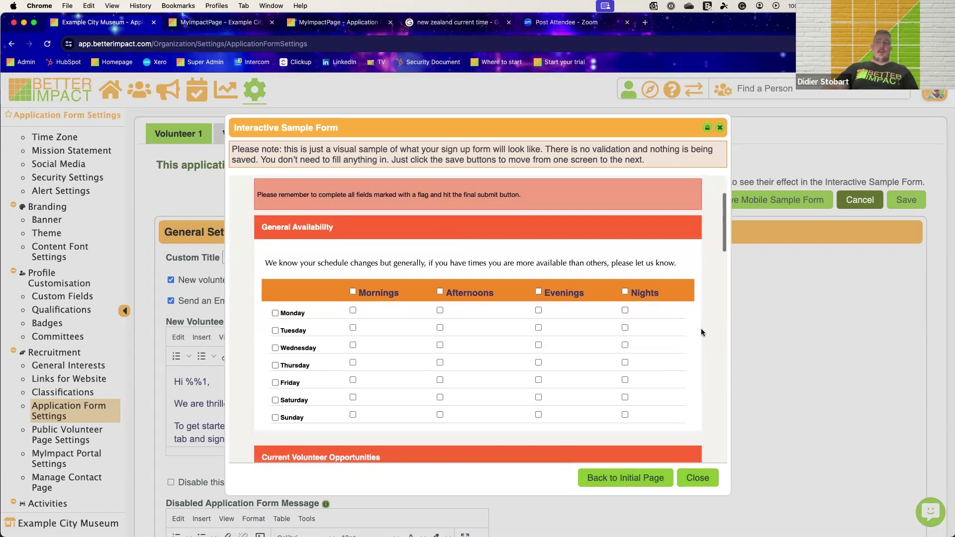
scroll(361, 320, down, 1)
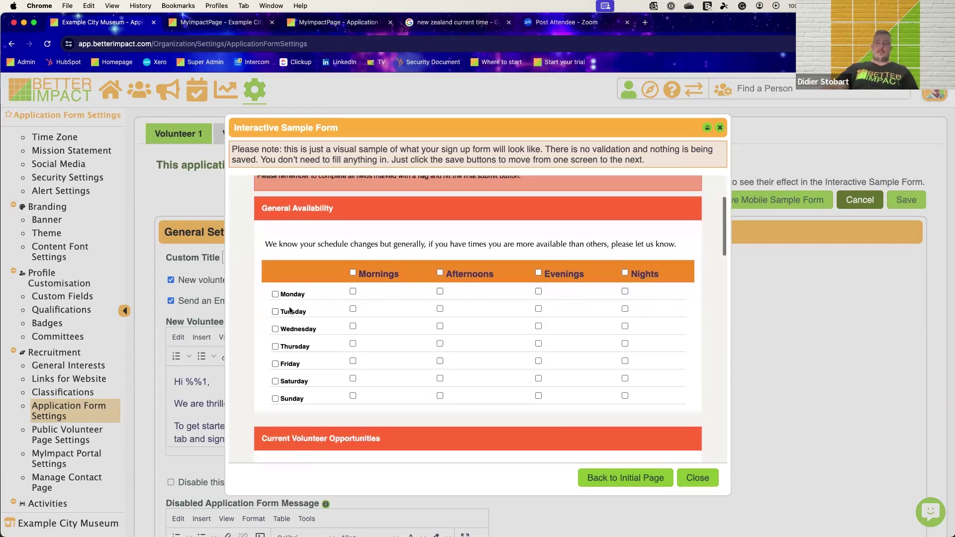
click(275, 294)
click(275, 294)
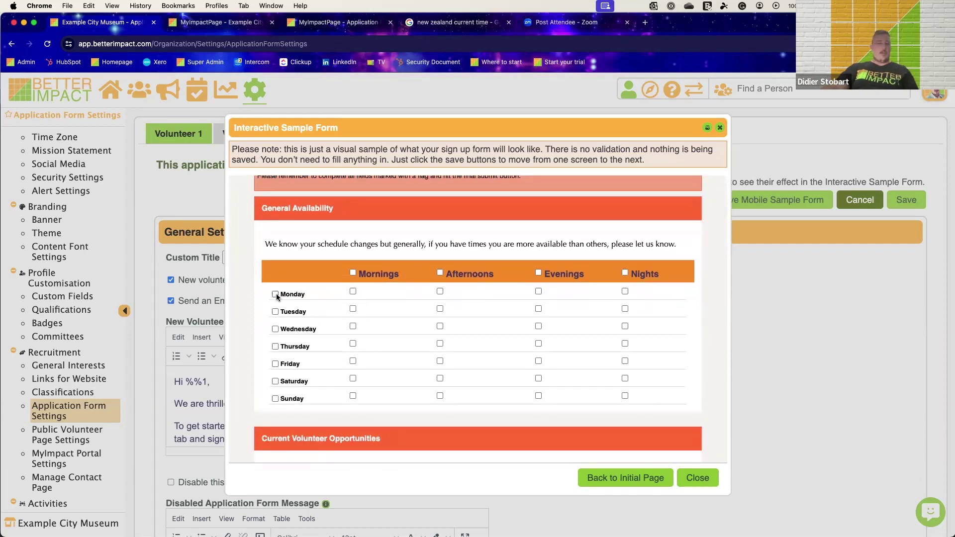
click(439, 291)
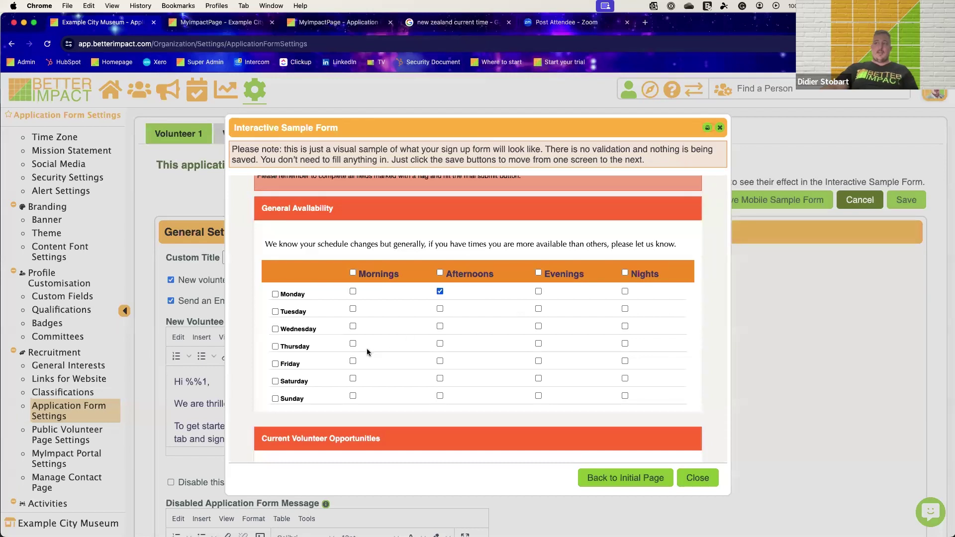
click(353, 360)
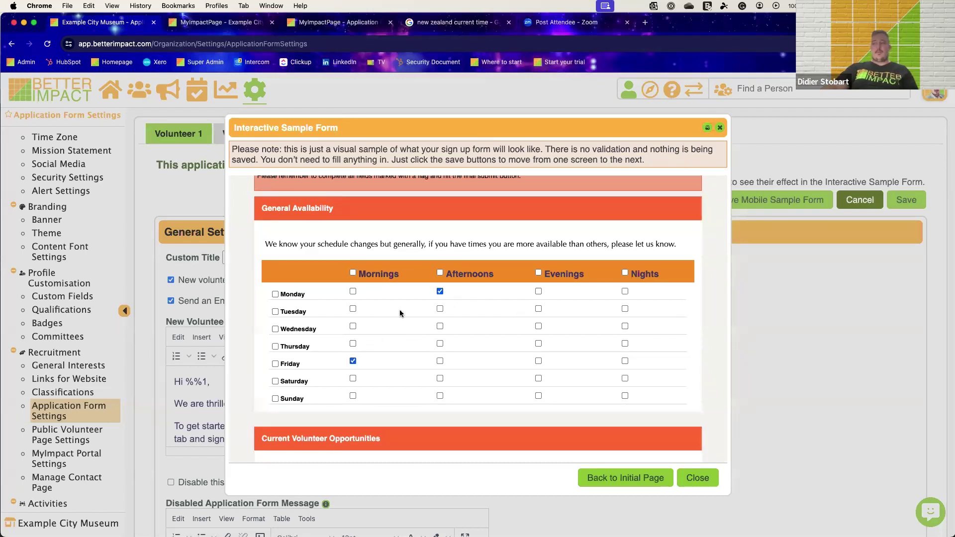
- Clear the Friday morning and Monday afternoon selections from the General Availability grid
scroll(389, 364, down, 1)
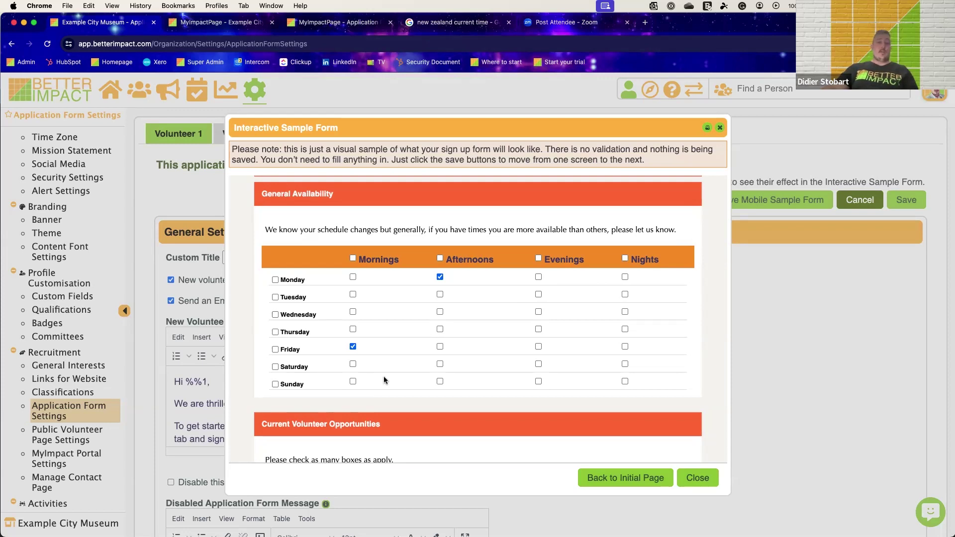
click(352, 346)
click(439, 276)
- Select Guest Services, Fundraising & Community Development and Transport Program under Current Volunteer Opportunities
scroll(488, 292, down, 5)
scroll(488, 291, down, 5)
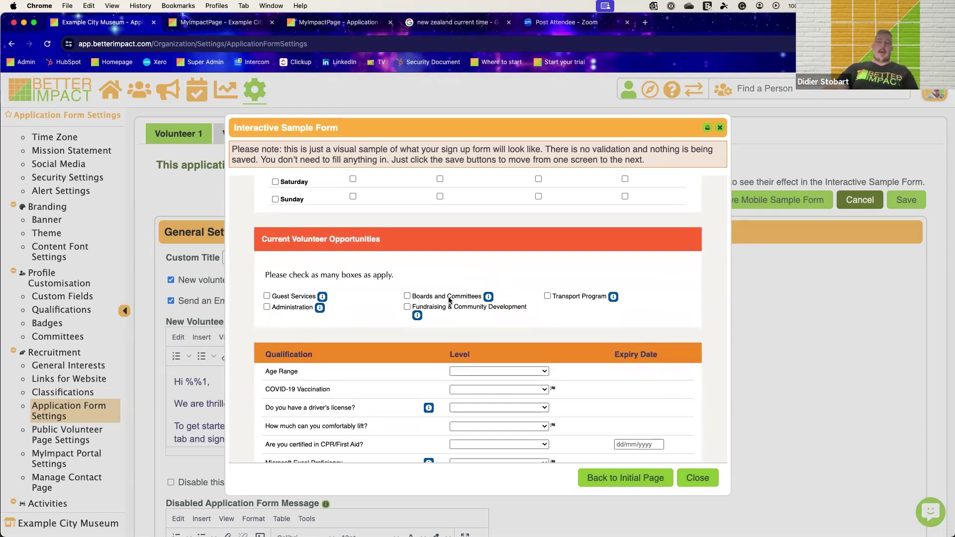
click(266, 296)
click(406, 306)
scroll(551, 303, down, 1)
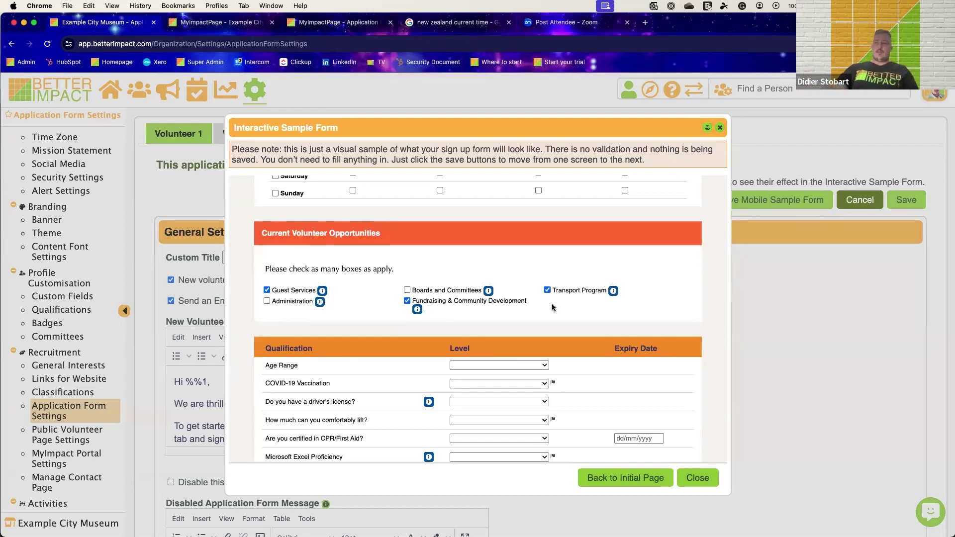
- Try answering Yes to the CPR/First Aid certification question in the Qualification section, and reset it to blank
scroll(700, 291, down, 5)
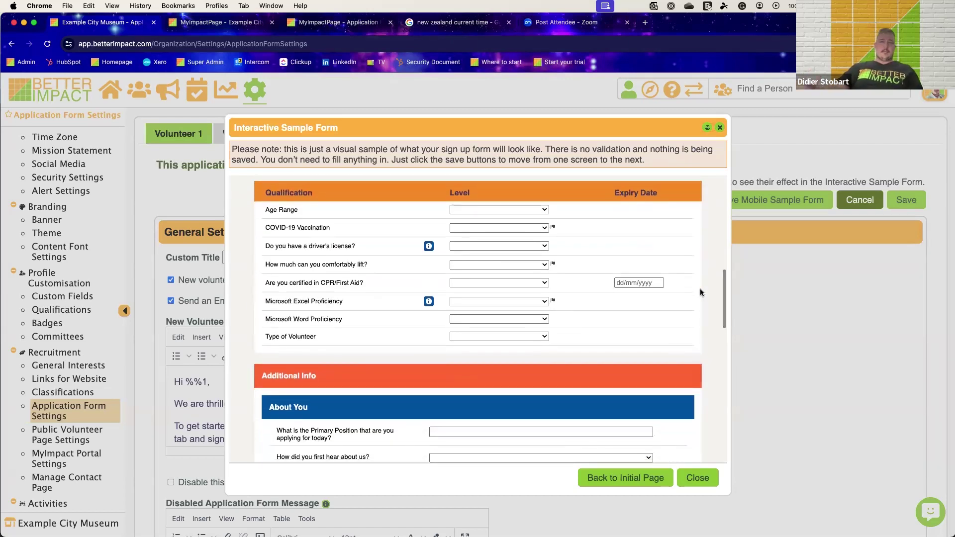
scroll(699, 289, up, 1)
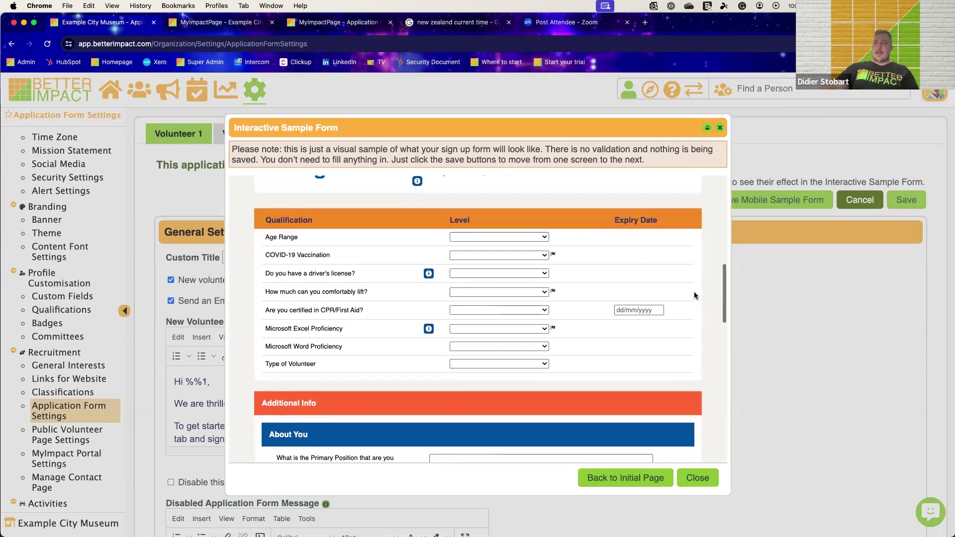
scroll(398, 348, down, 1)
scroll(386, 328, up, 2)
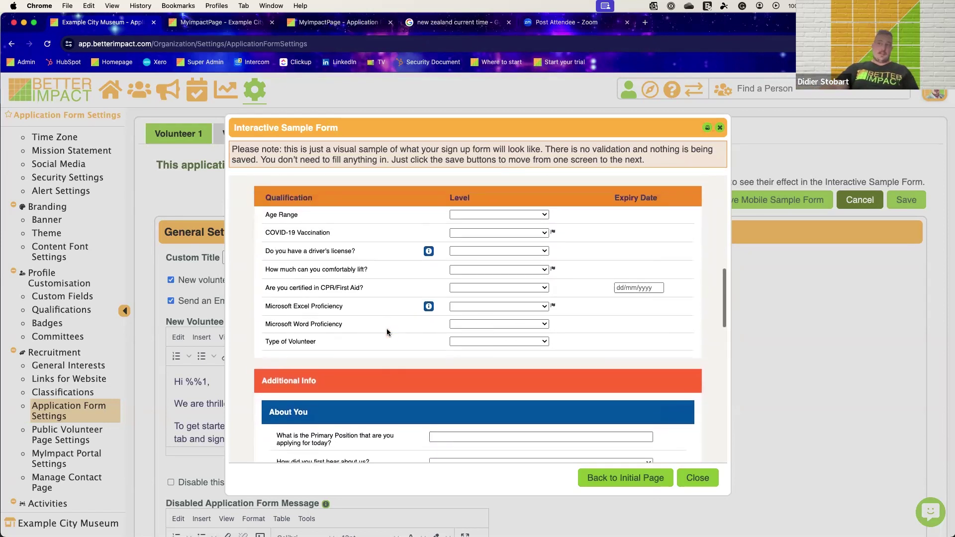
scroll(386, 328, up, 1)
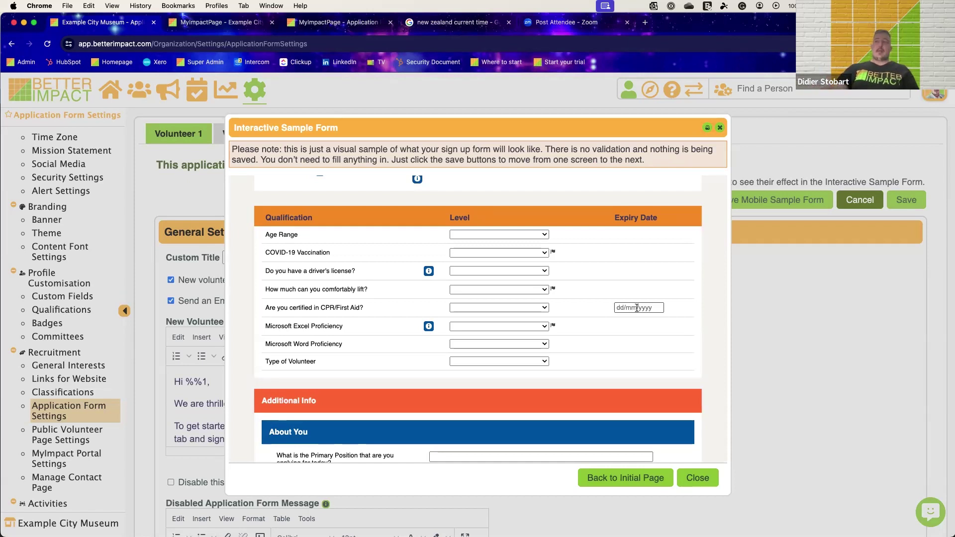
scroll(326, 324, down, 1)
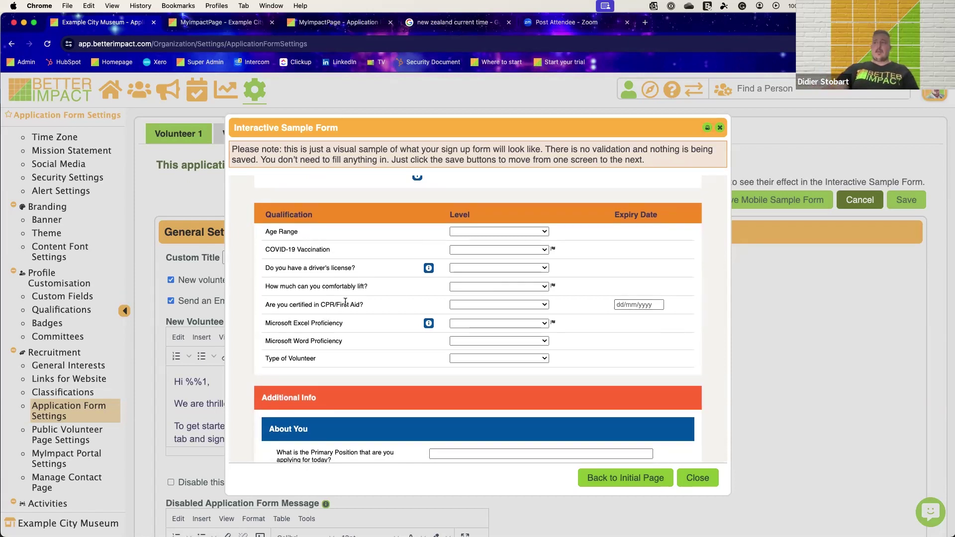
click(469, 305)
click(476, 311)
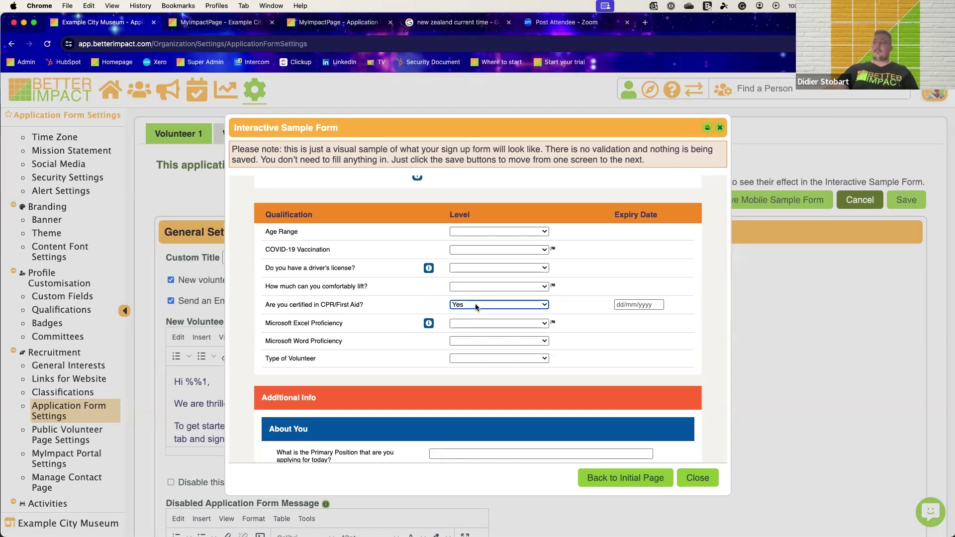
click(473, 307)
click(485, 291)
- Examine the About You questions under Additional Info, including the file uploads and the flag beside Driver's License
scroll(581, 315, down, 5)
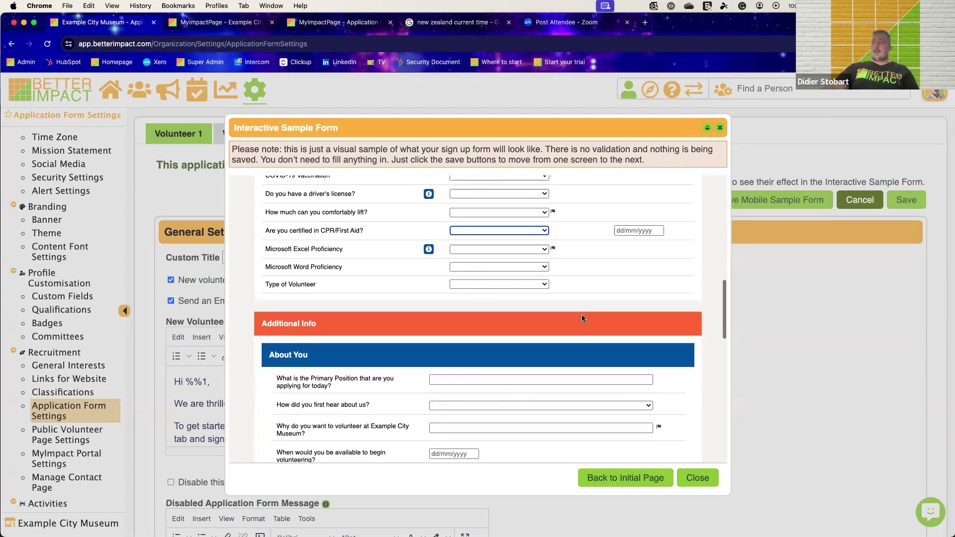
scroll(582, 299, up, 1)
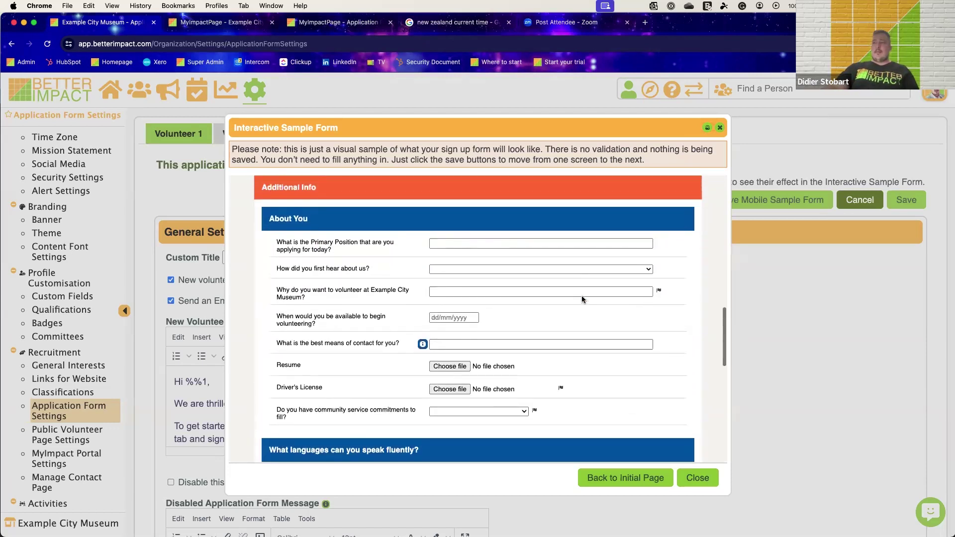
scroll(362, 354, up, 1)
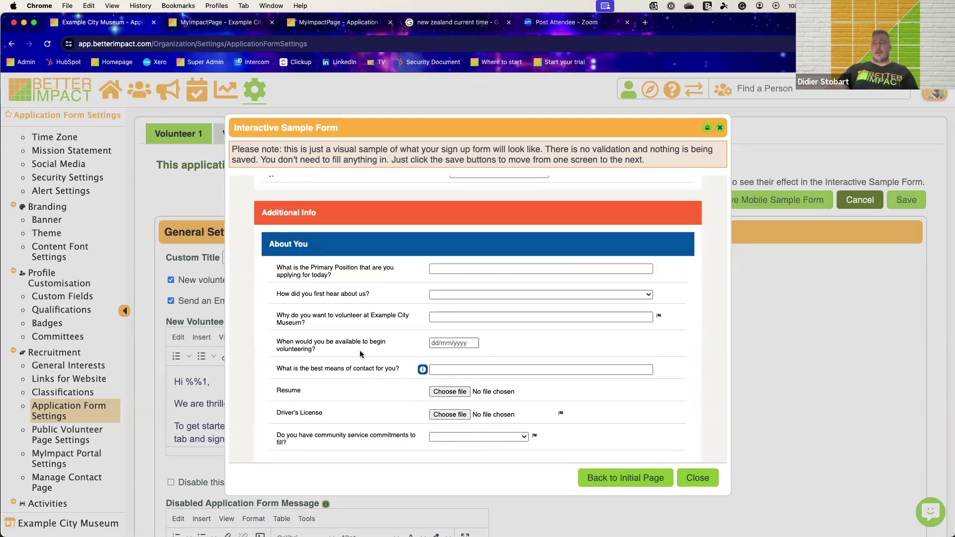
scroll(362, 356, down, 1)
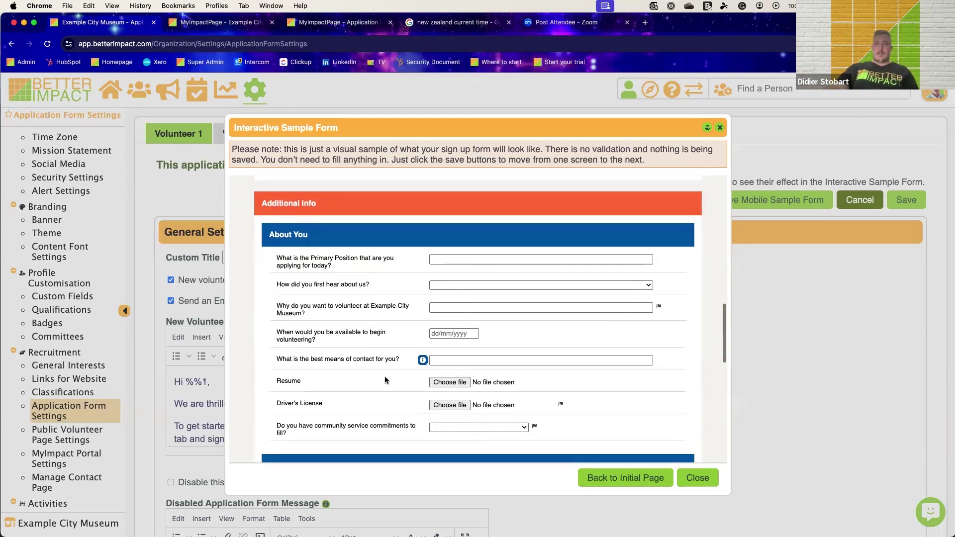
scroll(384, 378, down, 1)
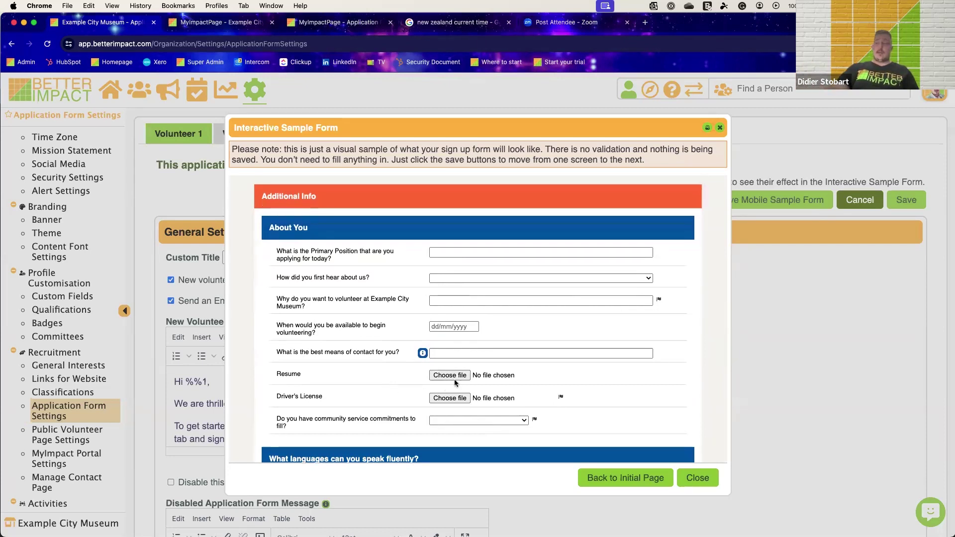
scroll(452, 379, down, 2)
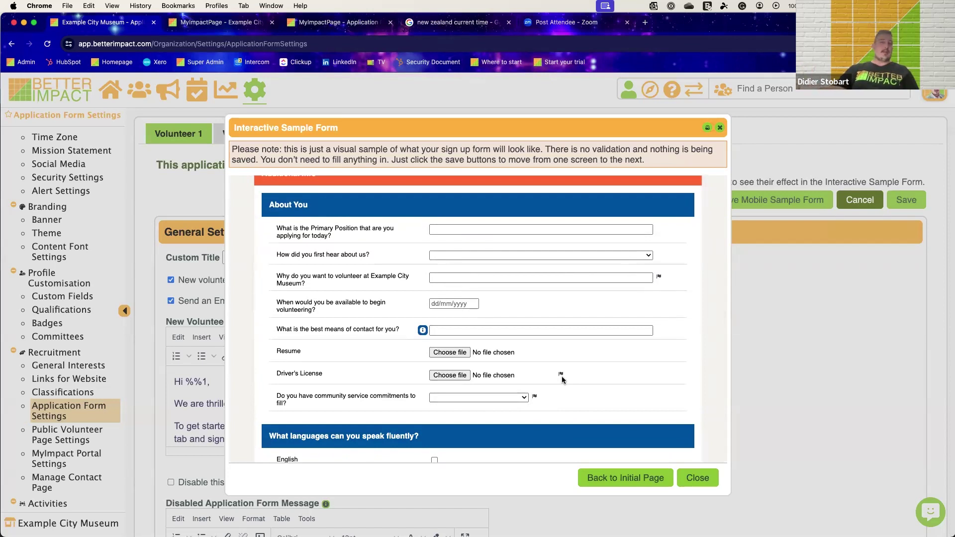
mouse_move(562, 376)
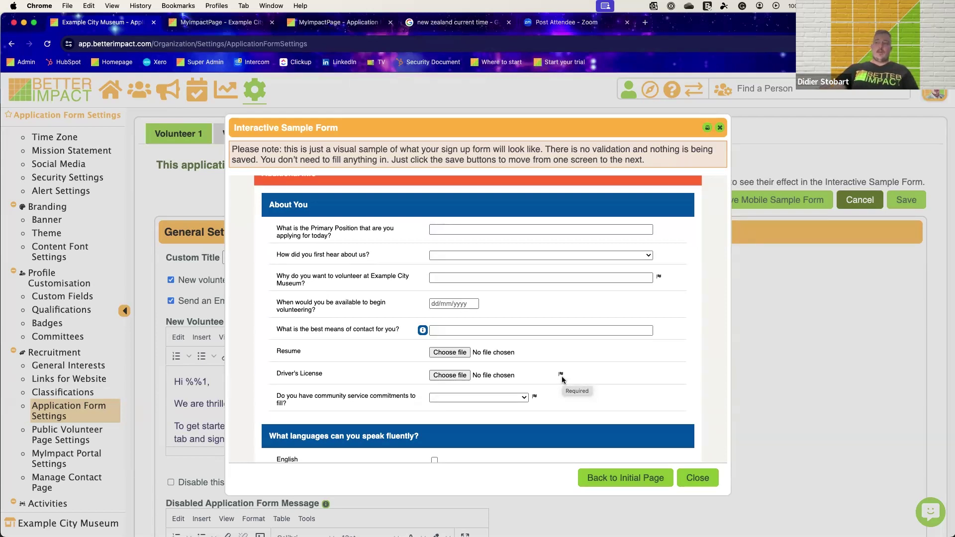
- Review the language, reference and emergency contact sections and submit the sample application
scroll(566, 370, down, 5)
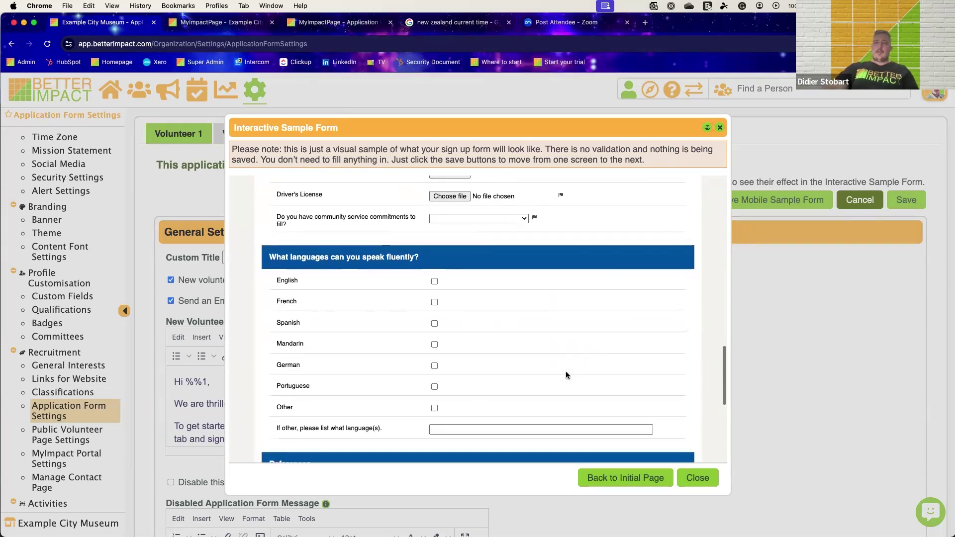
scroll(411, 328, down, 1)
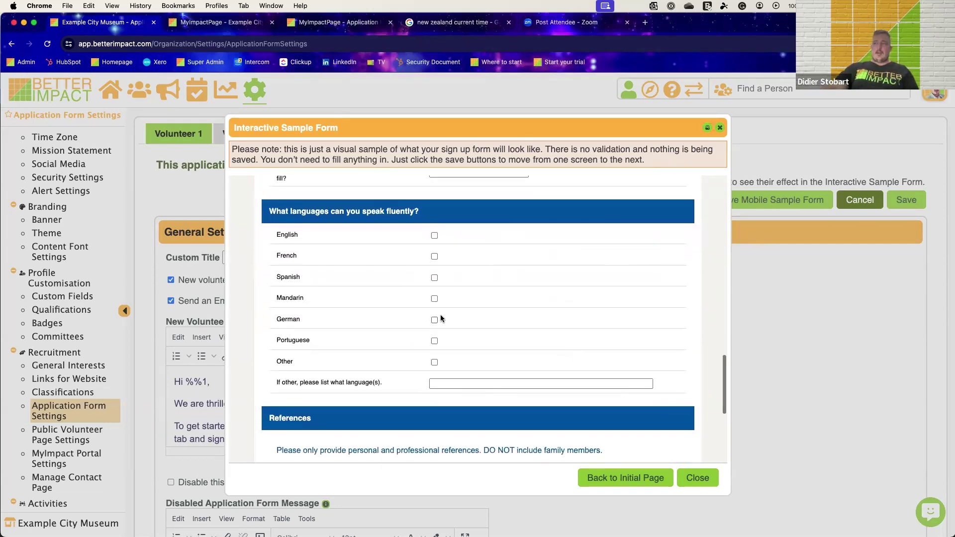
scroll(365, 295, down, 6)
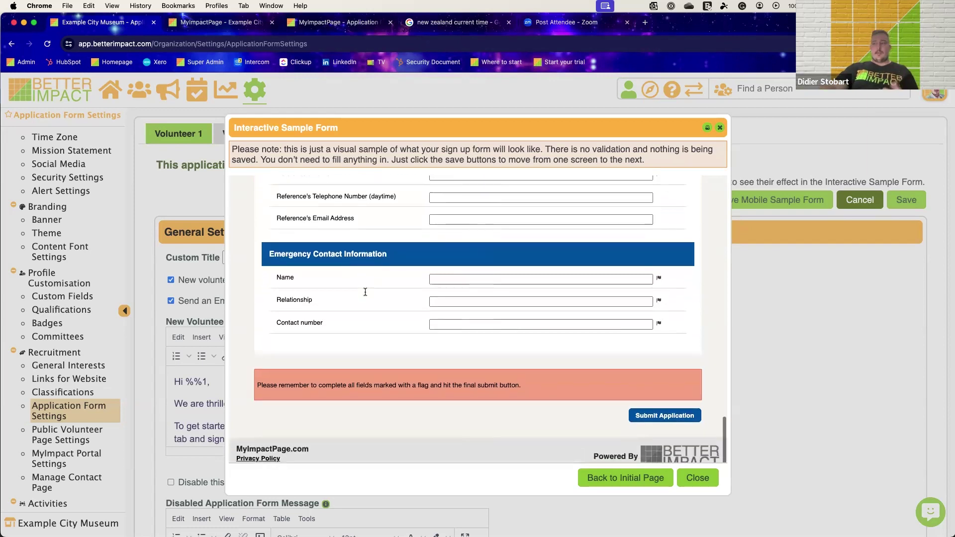
scroll(365, 294, up, 2)
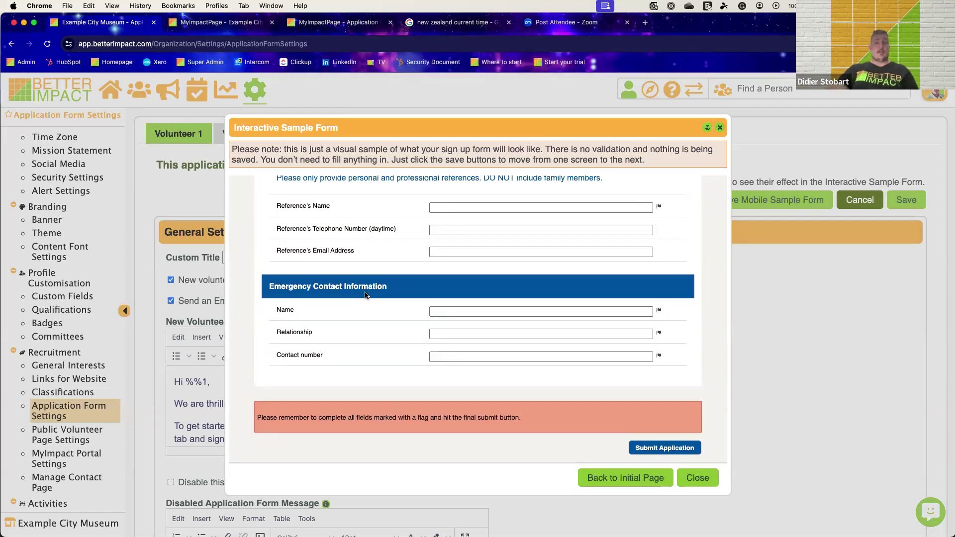
scroll(369, 278, down, 2)
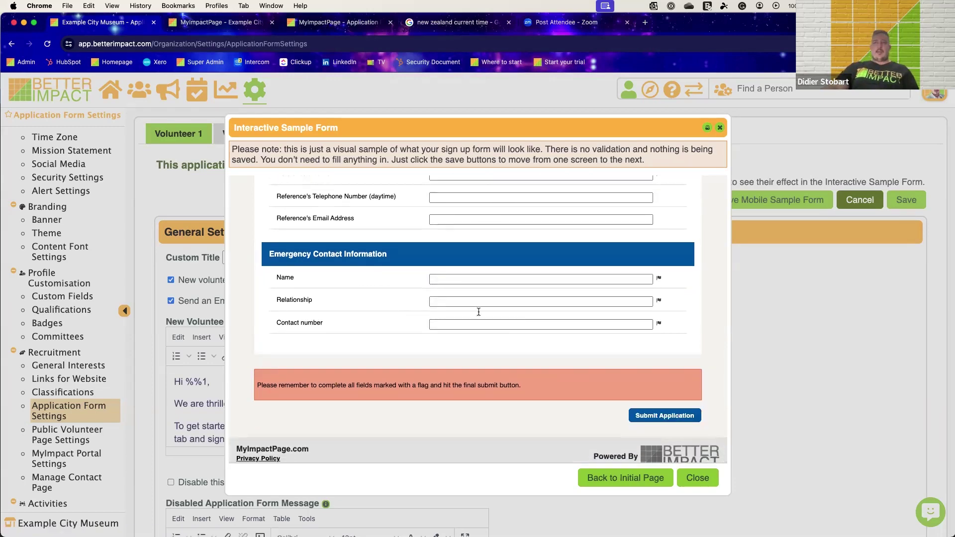
scroll(502, 338, down, 1)
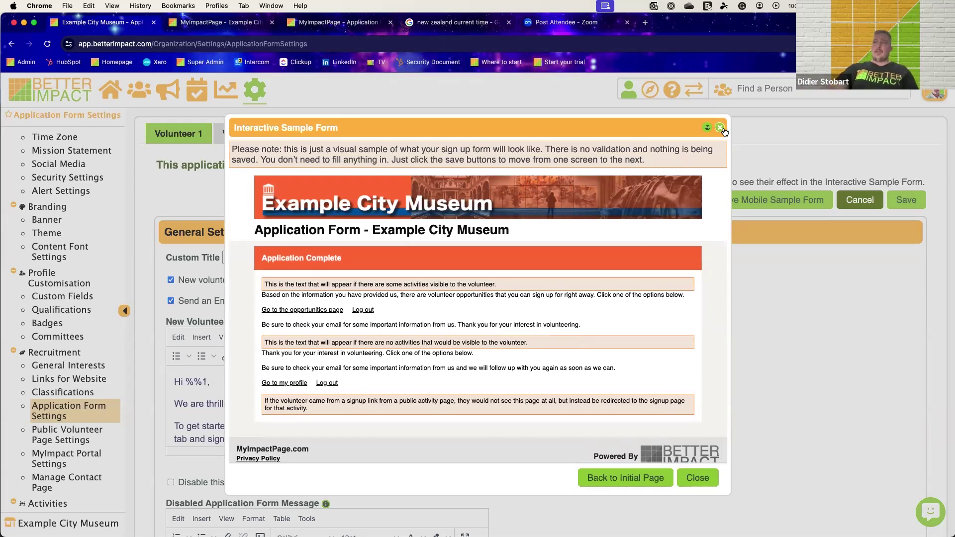
- Close the Interactive Sample Form and return to the admin home dashboard's Status Update section
click(719, 127)
click(112, 90)
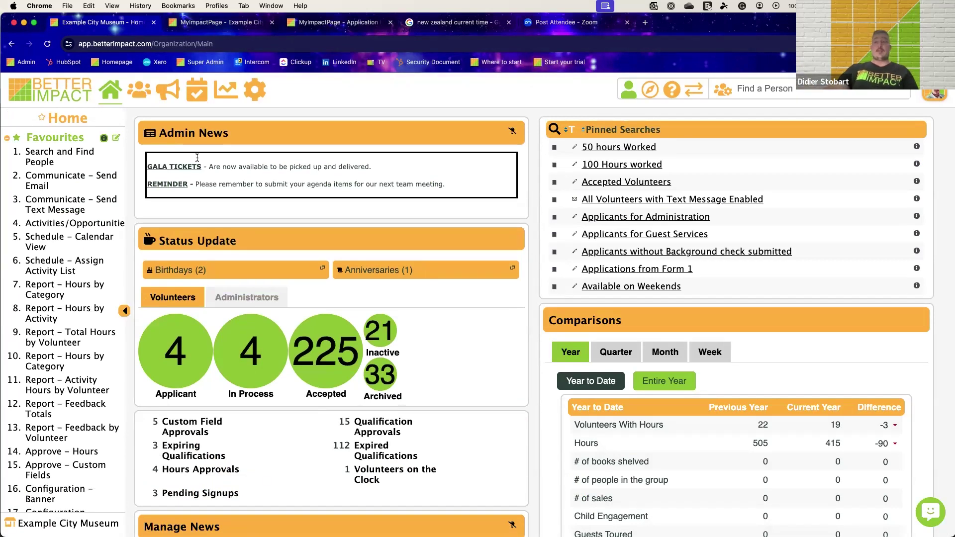
scroll(251, 213, down, 1)
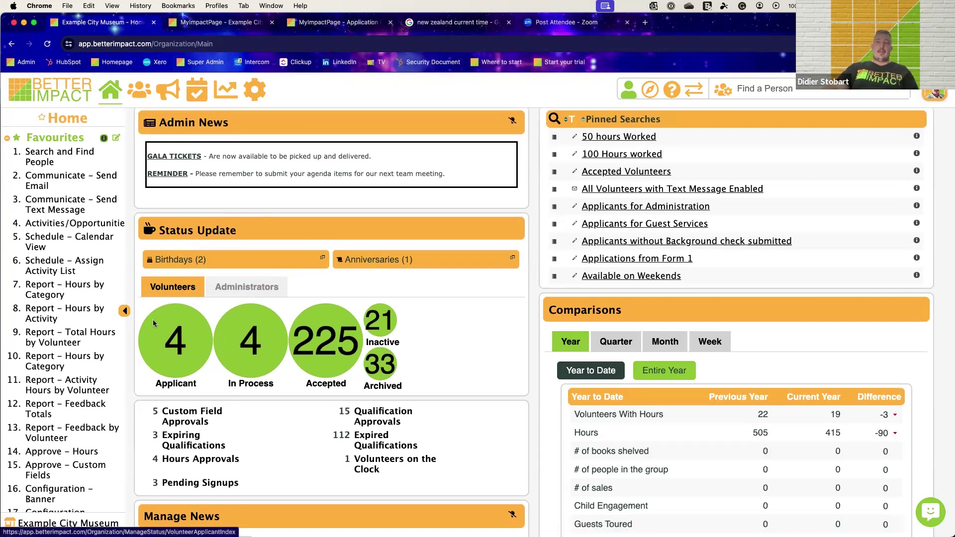
- Open the list of volunteer applicants from the Status Update section and view the first applicant's profile
click(169, 345)
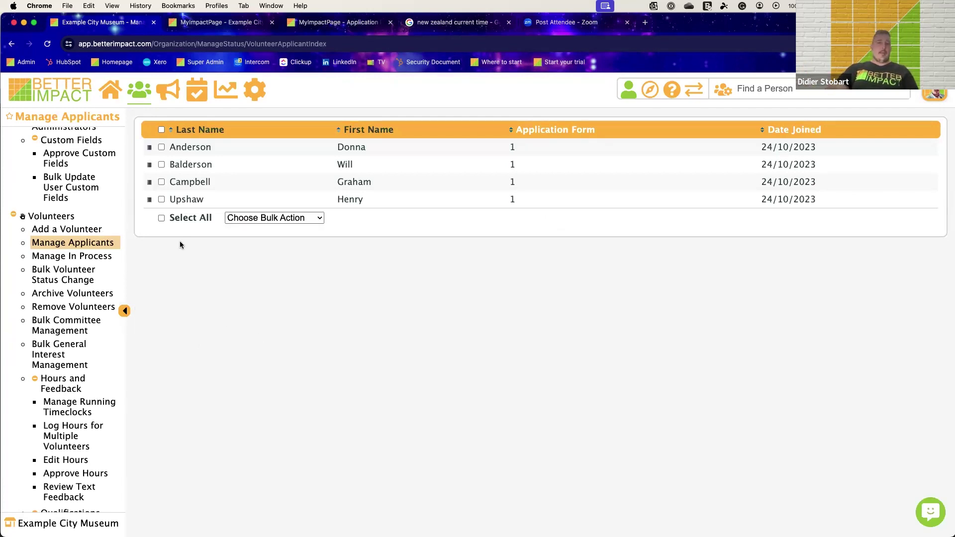
click(150, 147)
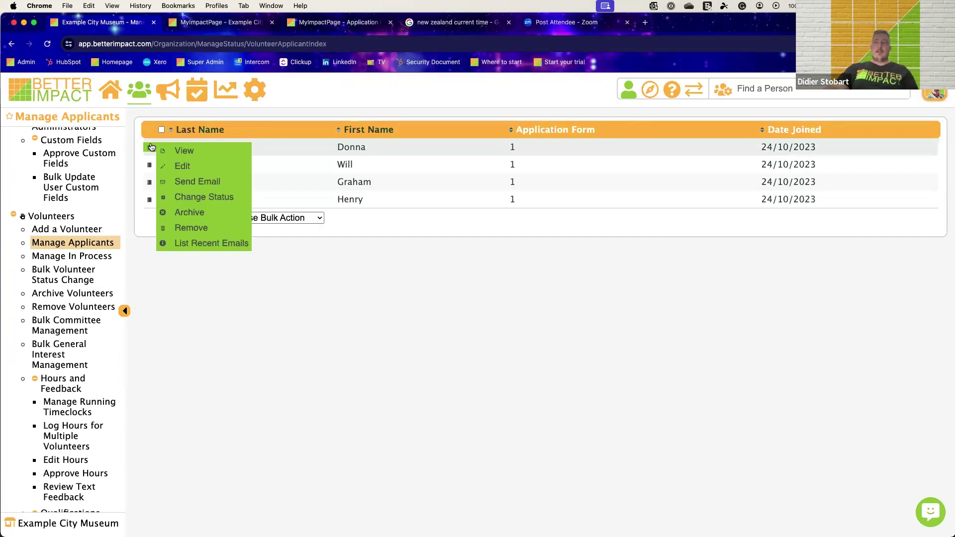
click(184, 150)
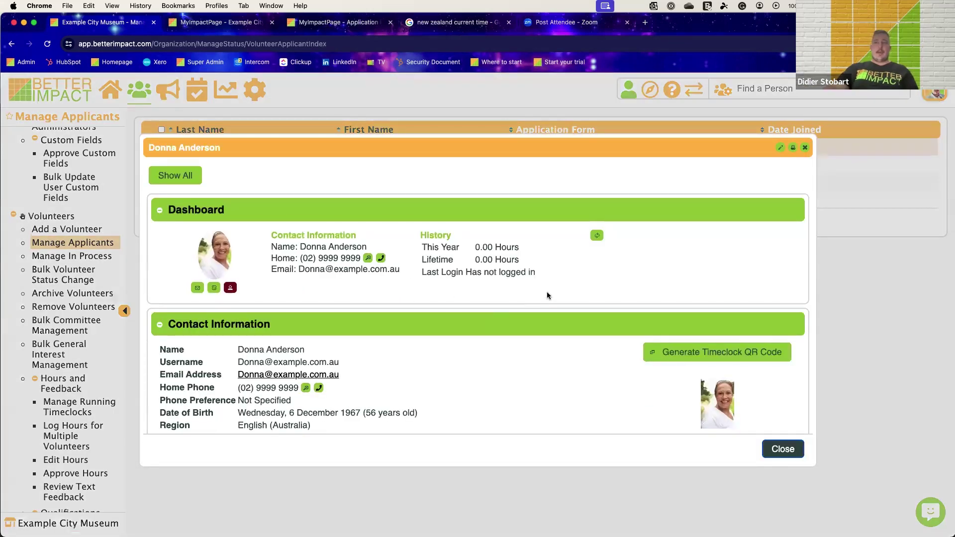
- Examine the applicant's general availability, custom field answers, references and agreements, and close the profile
scroll(547, 292, down, 5)
scroll(547, 295, down, 6)
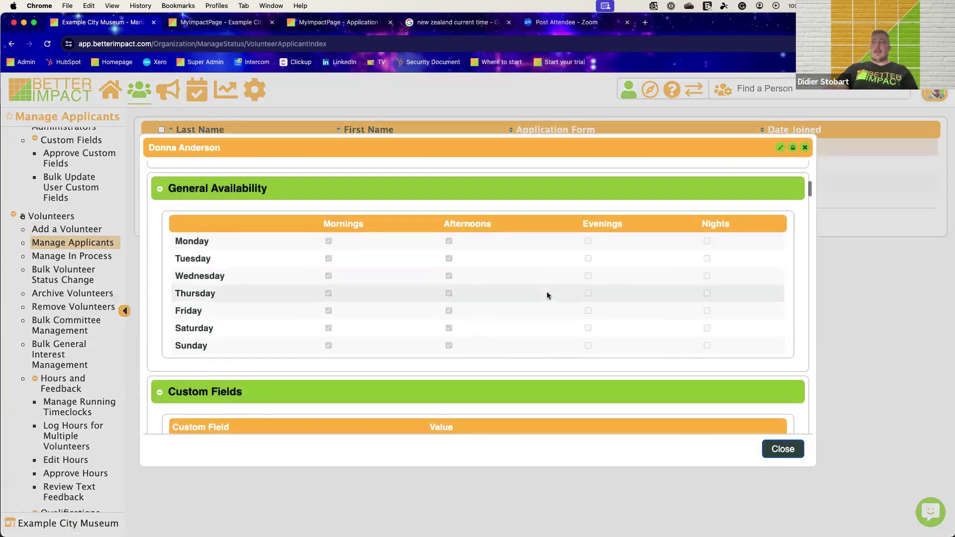
scroll(547, 295, down, 10)
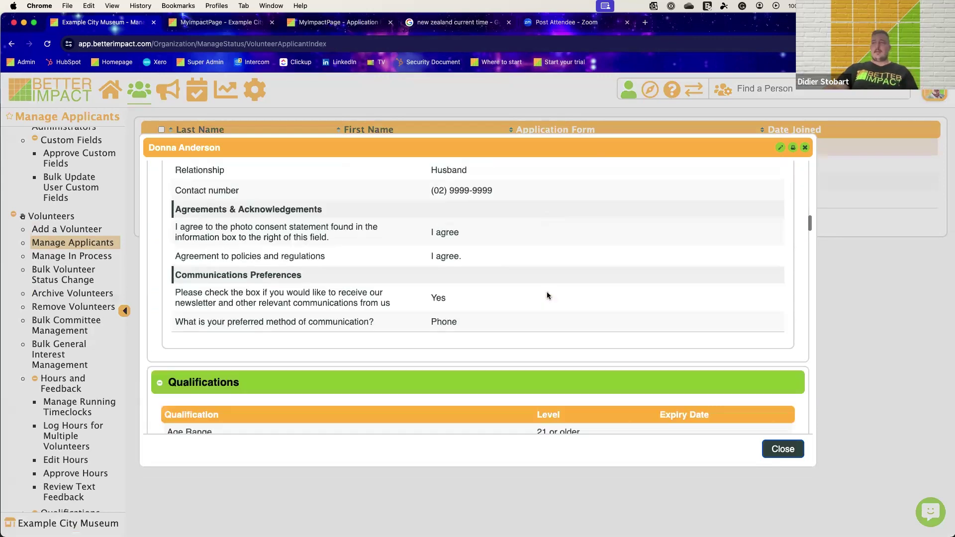
scroll(547, 293, up, 5)
scroll(547, 294, up, 5)
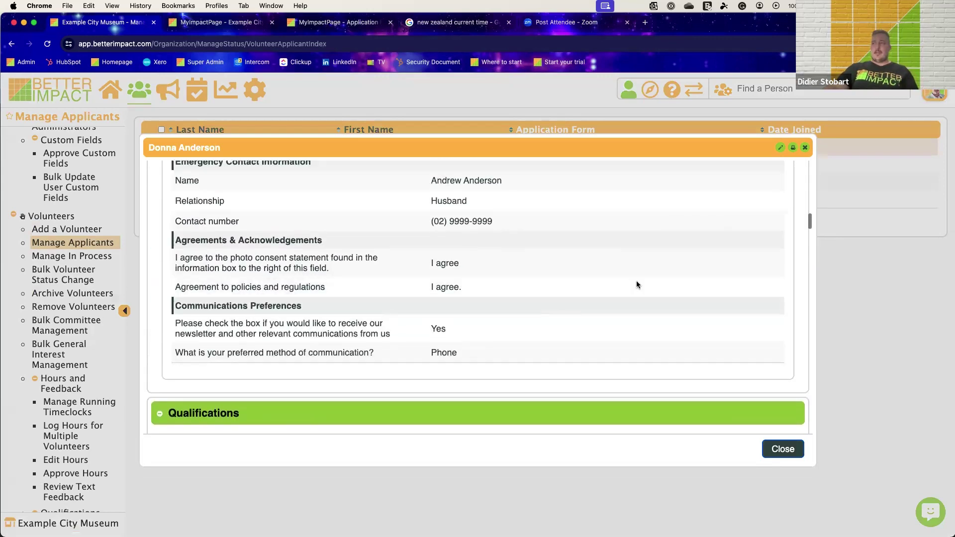
scroll(465, 312, up, 2)
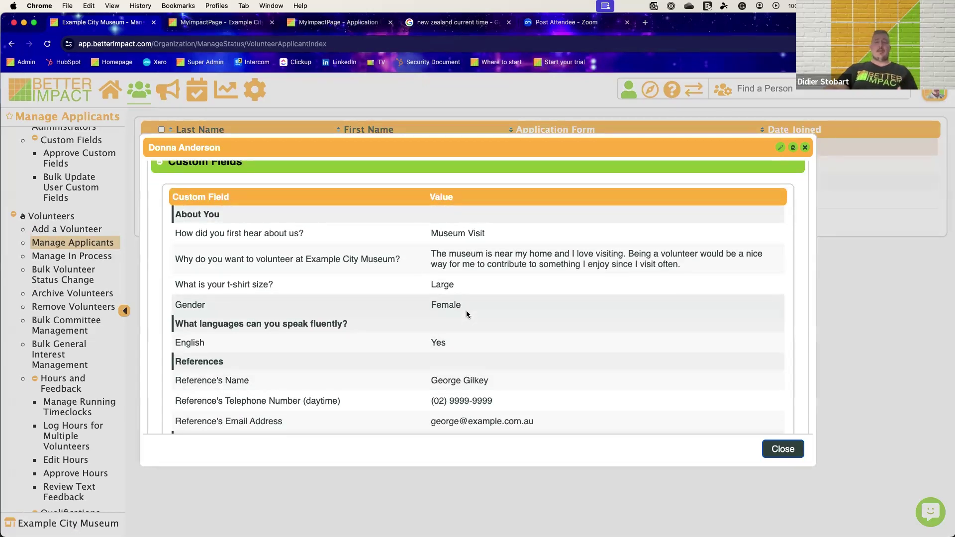
click(804, 149)
click(151, 148)
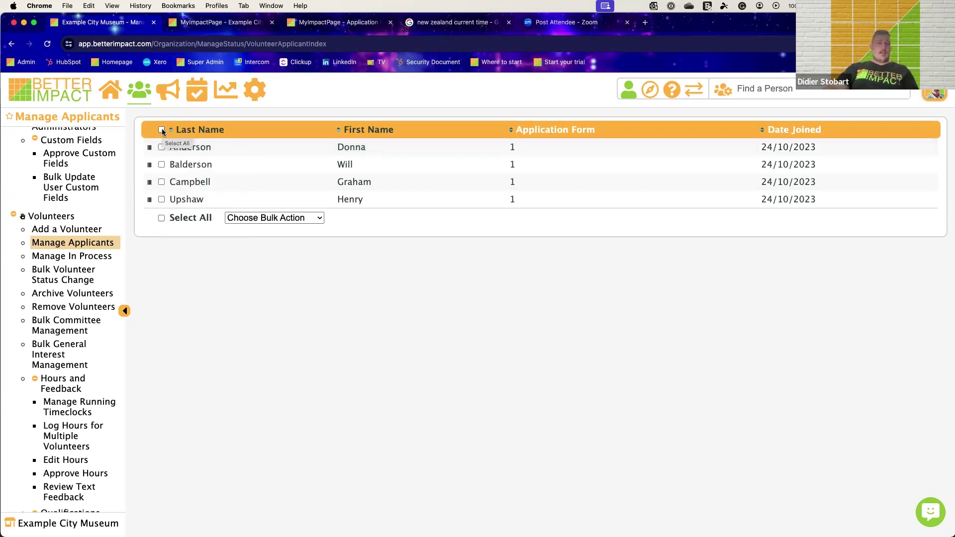
- Select all applicants and prepare a bulk email to them using the Acknowledgement of Application template
click(162, 129)
click(262, 219)
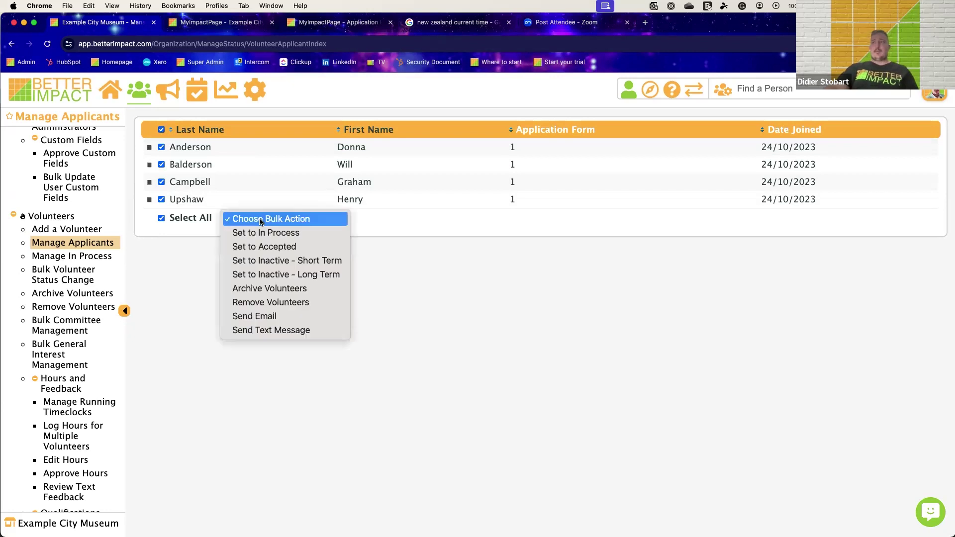
click(286, 316)
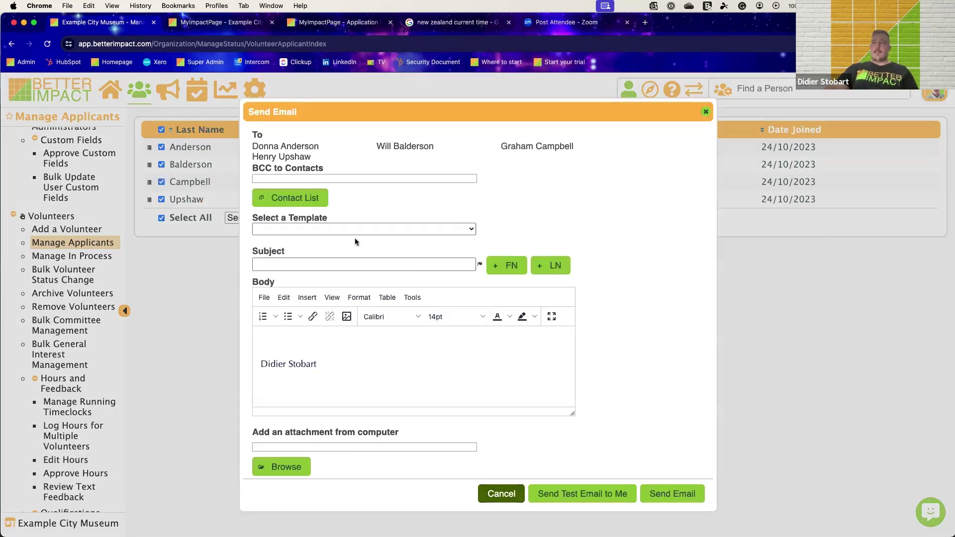
click(344, 229)
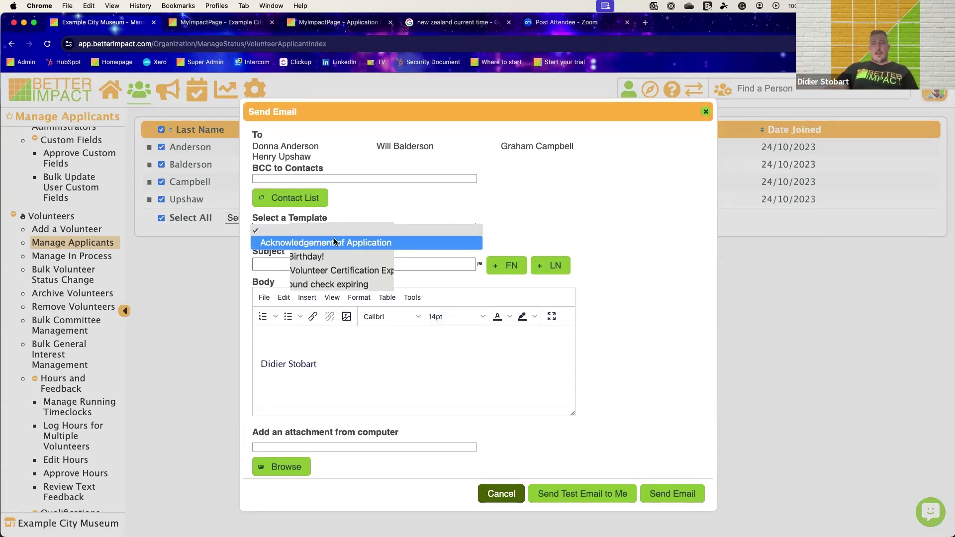
click(334, 242)
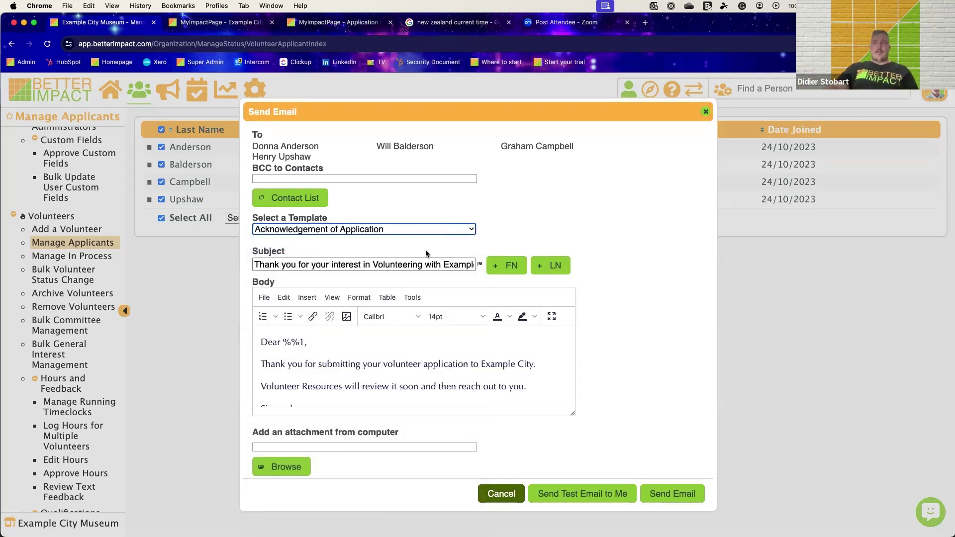
- Review the template's body text, name placeholder and signature, and close the email without sending it
scroll(437, 336, down, 3)
scroll(362, 335, up, 2)
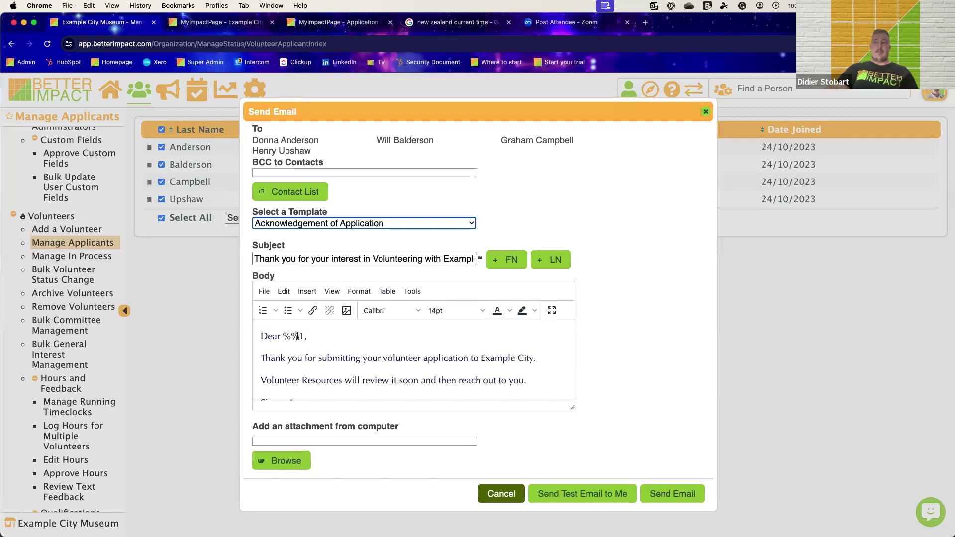
scroll(387, 346, down, 5)
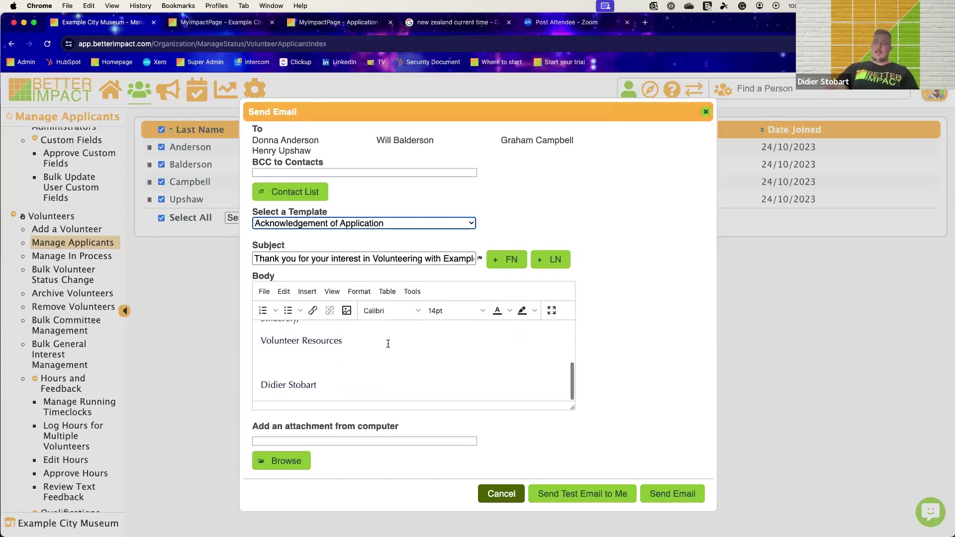
scroll(371, 355, up, 5)
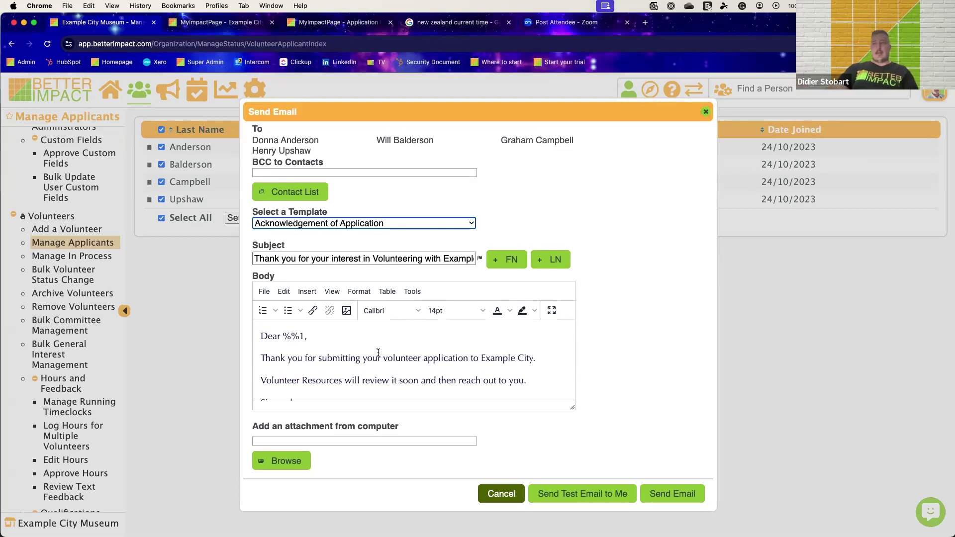
click(705, 112)
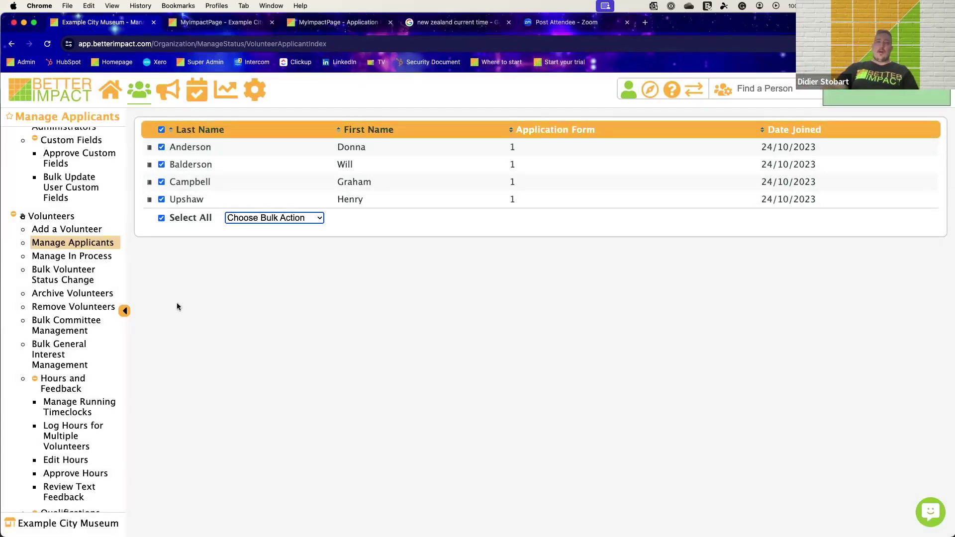
- Look through the bulk actions offered for the selected applicants and leave without choosing one
click(264, 218)
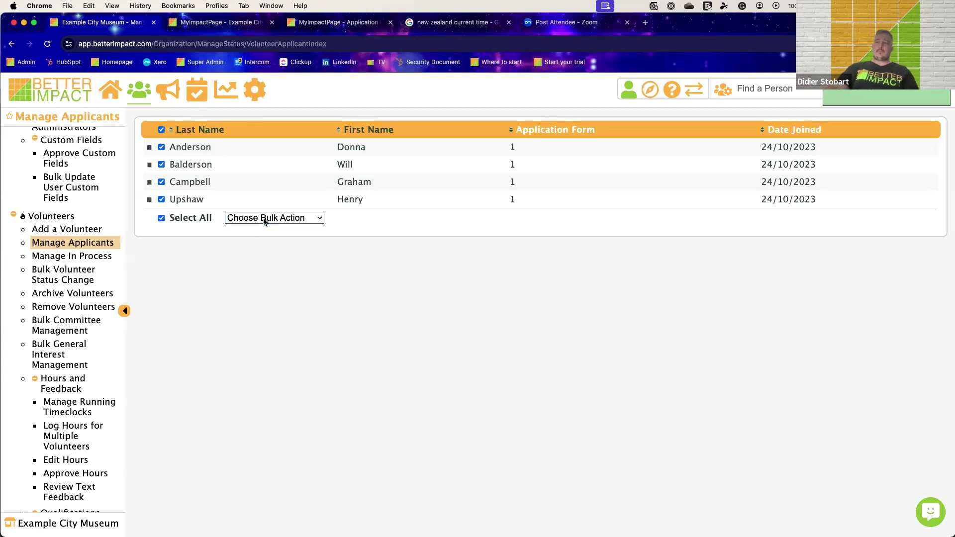
click(264, 219)
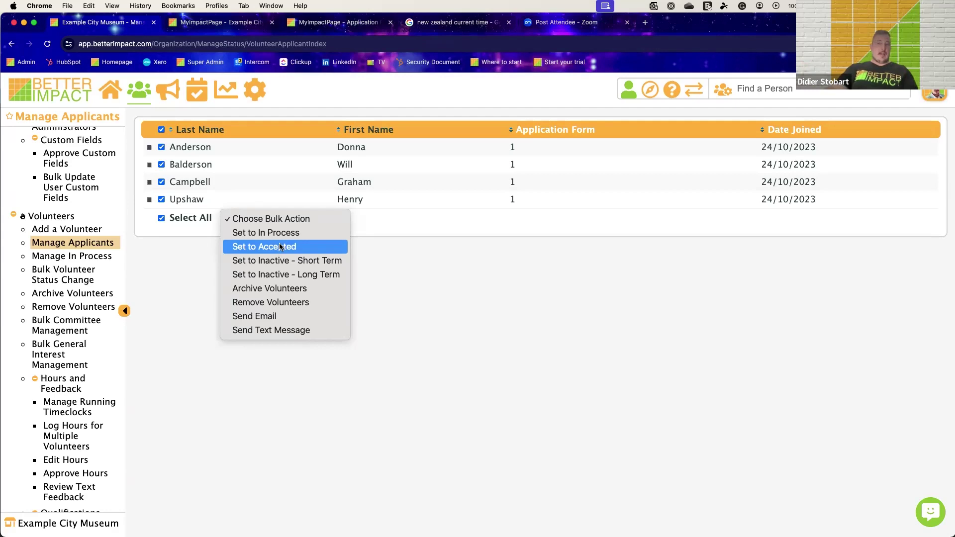
click(353, 258)
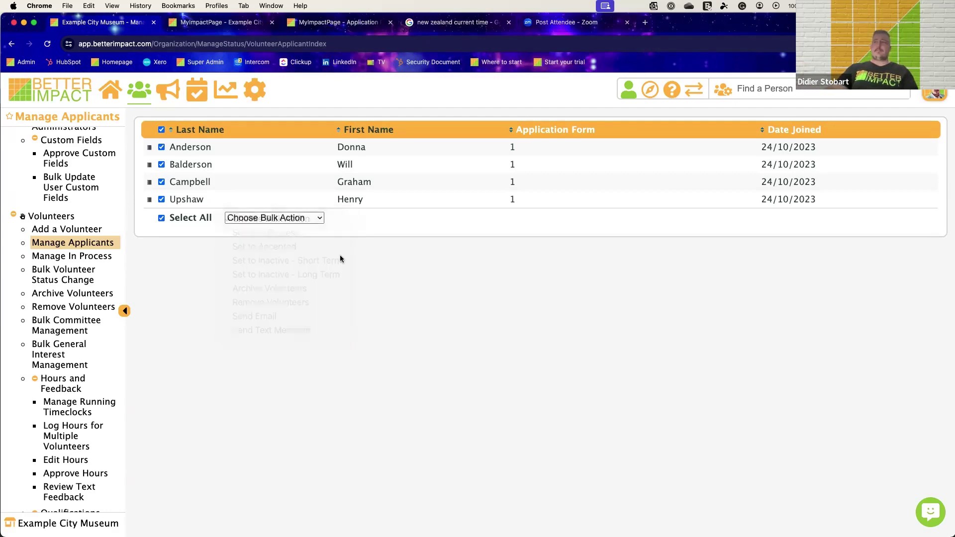
- Return to the admin home page, search for the accepted volunteer by first name and open their profile
click(111, 90)
click(774, 87)
text(veronica)
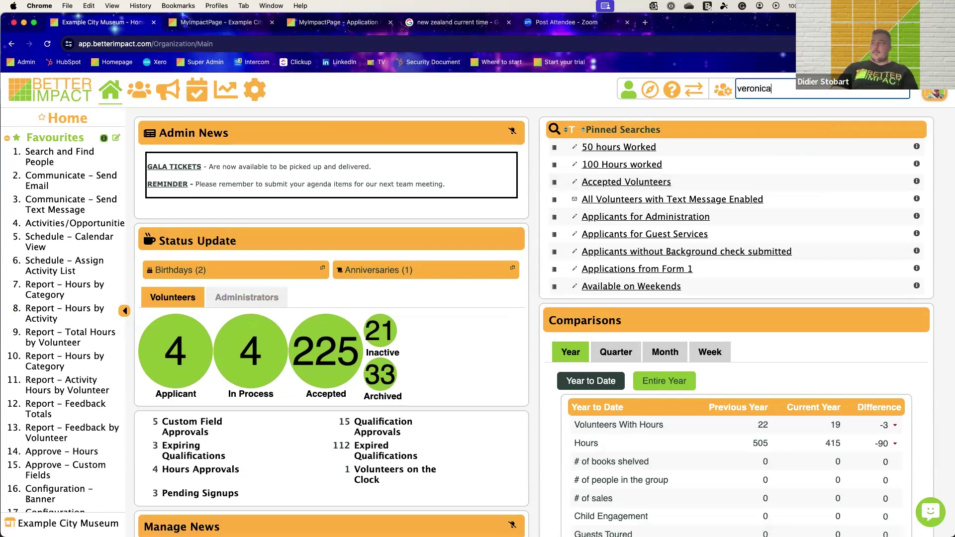
click(717, 111)
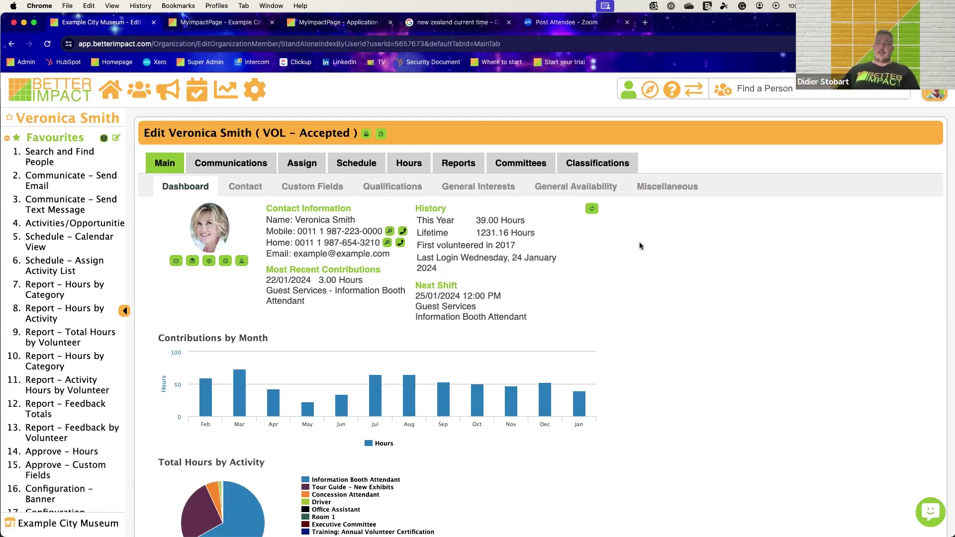
- Examine the volunteer's dashboard, including Contributions by Month, Total Hours by Activity and the descriptions of the earned badges
scroll(651, 267, down, 1)
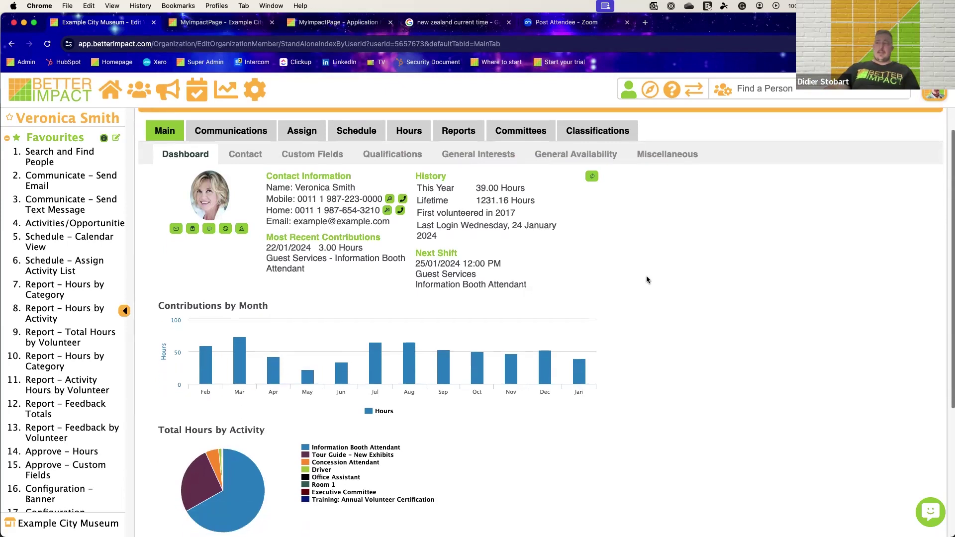
scroll(583, 297, down, 1)
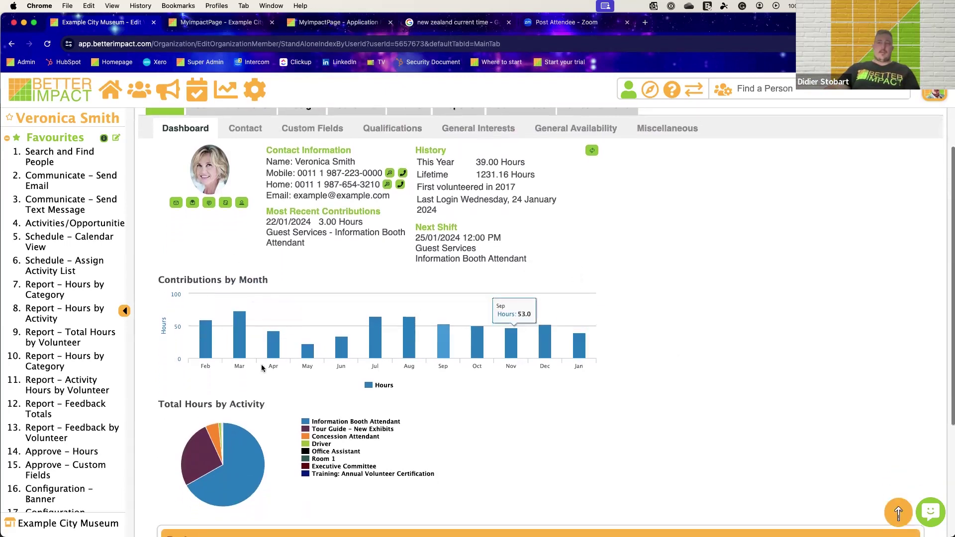
scroll(634, 406, up, 1)
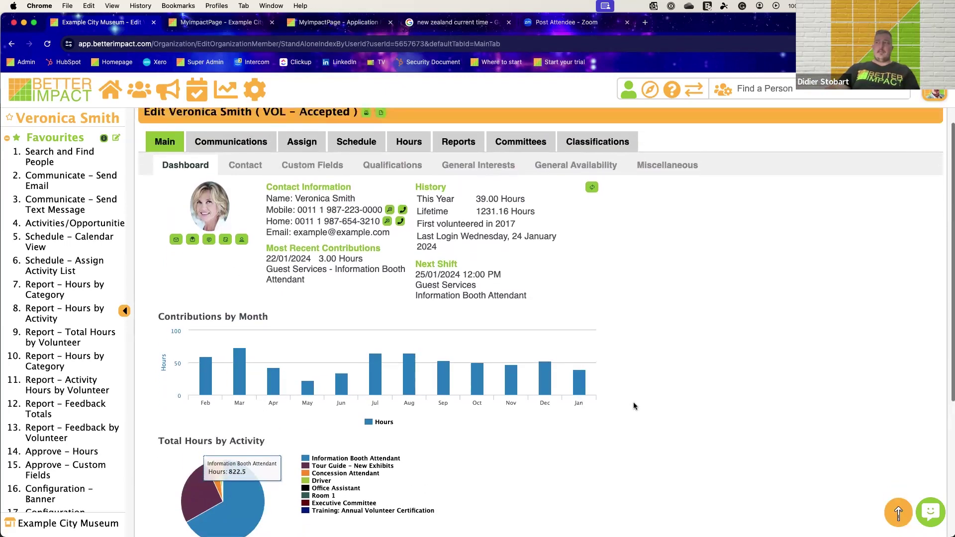
scroll(626, 357, down, 5)
scroll(624, 354, down, 2)
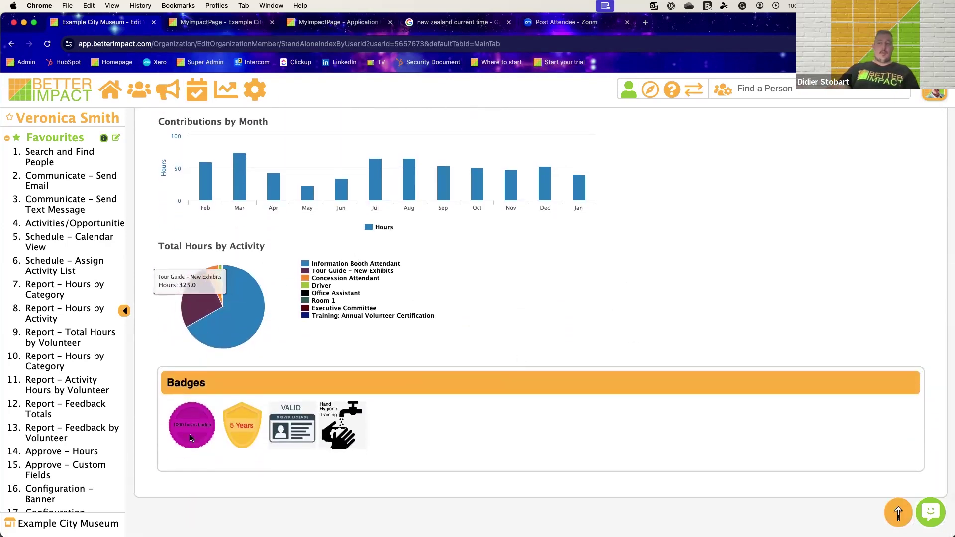
mouse_move(191, 437)
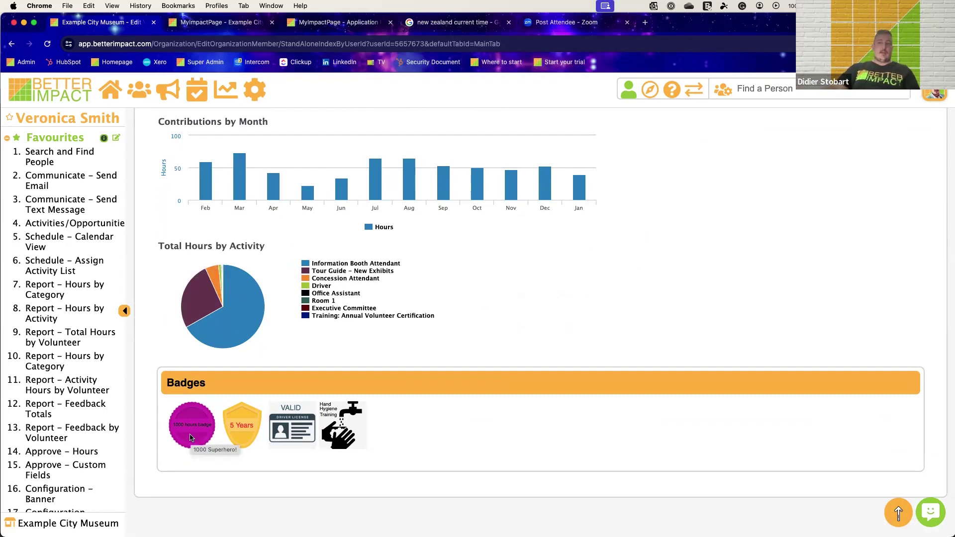
mouse_move(244, 421)
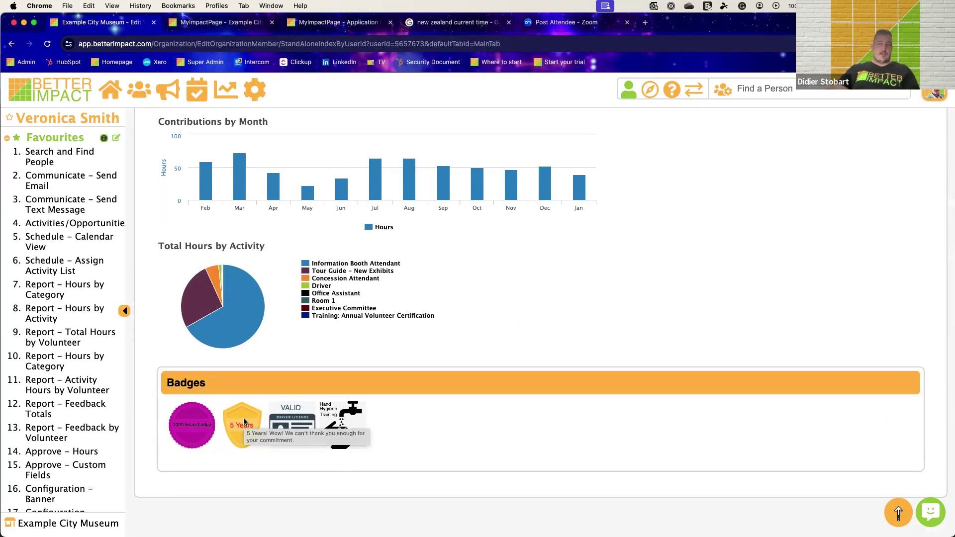
mouse_move(290, 420)
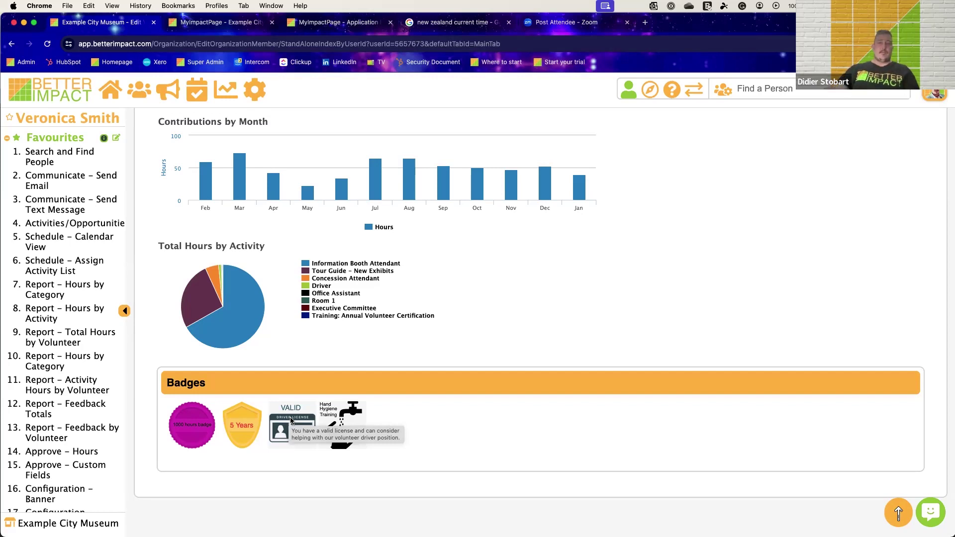
- Review the volunteer's contact details and the About You answers in their custom fields
scroll(291, 421, up, 10)
click(240, 187)
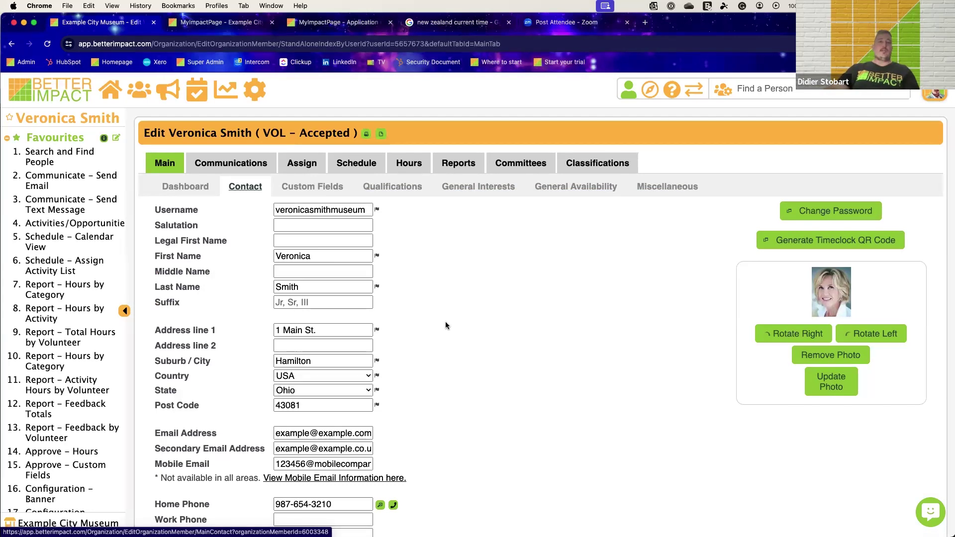
click(318, 188)
scroll(416, 383, down, 2)
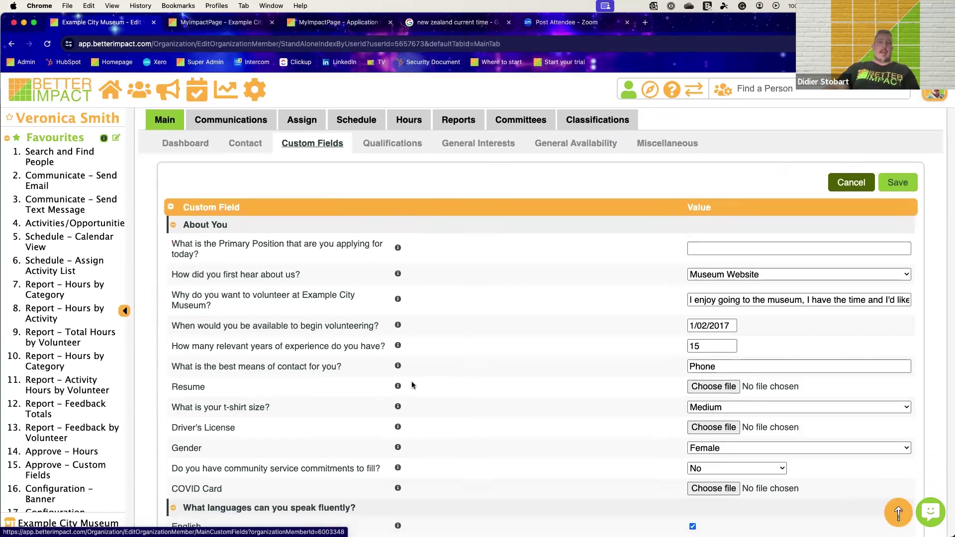
- Review the volunteer's qualifications, including levels, expiry dates and the entries awaiting acceptance or rejection
click(389, 144)
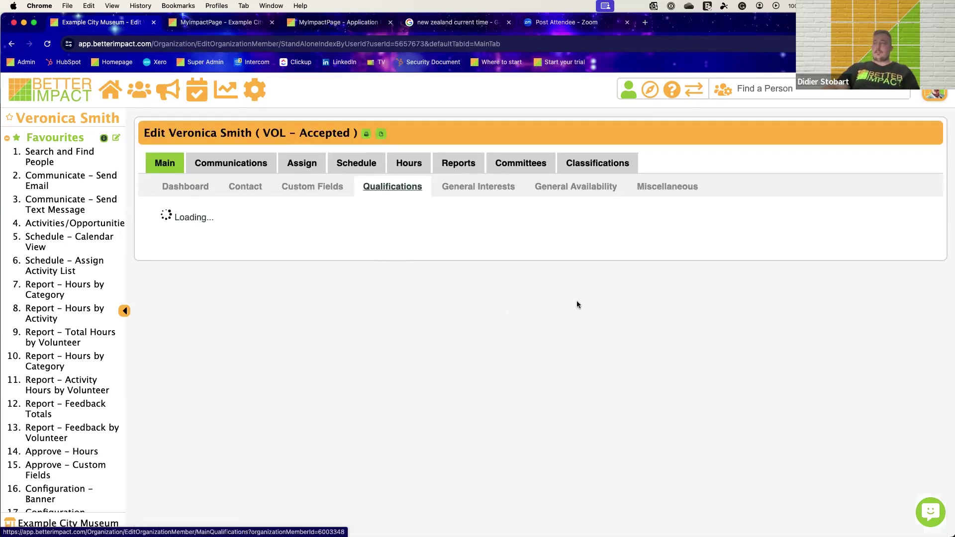
scroll(651, 315, down, 3)
scroll(653, 318, down, 1)
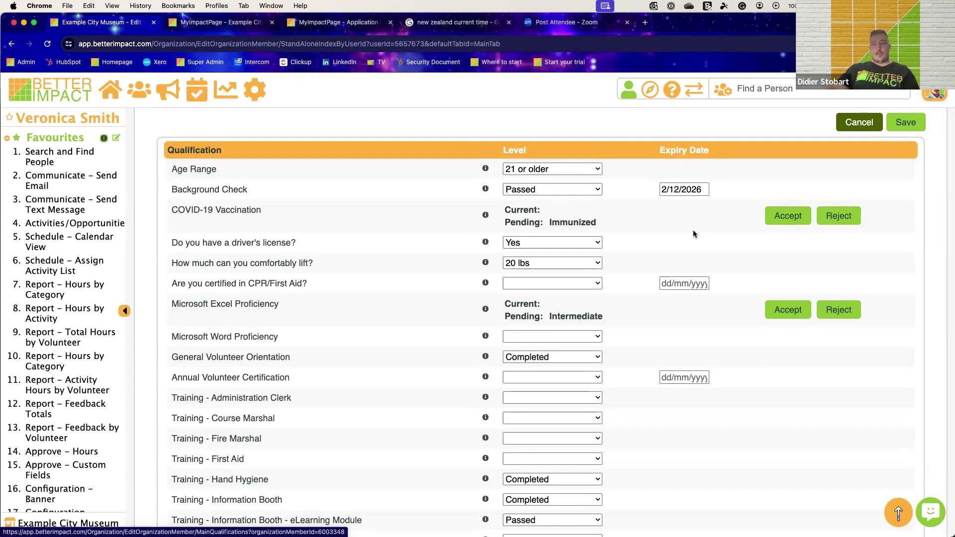
scroll(637, 243, up, 3)
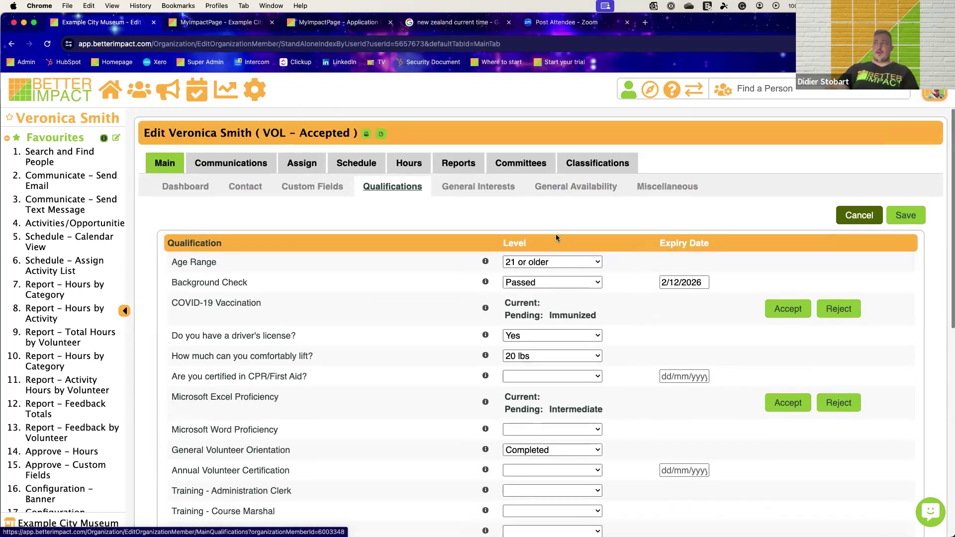
- Review the volunteer's general interests and general availability
click(497, 198)
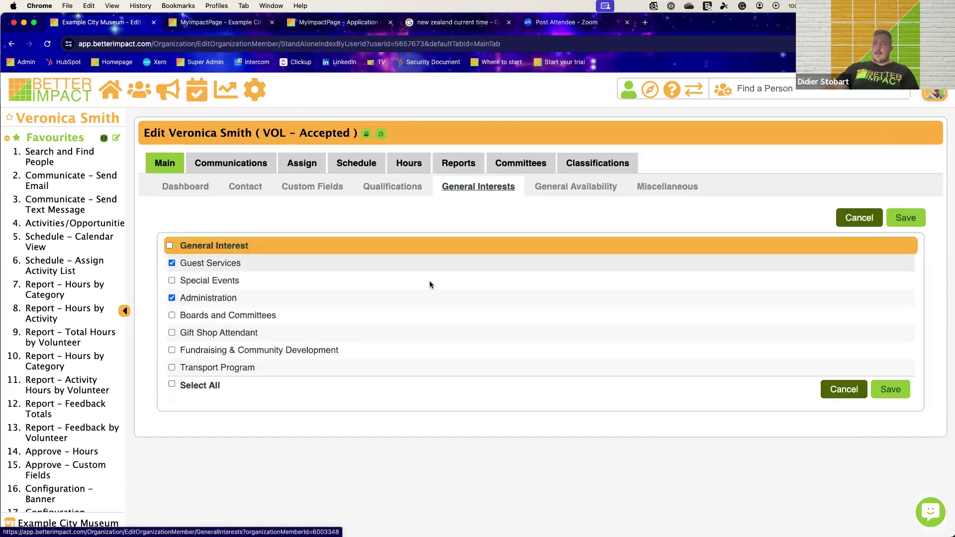
click(571, 187)
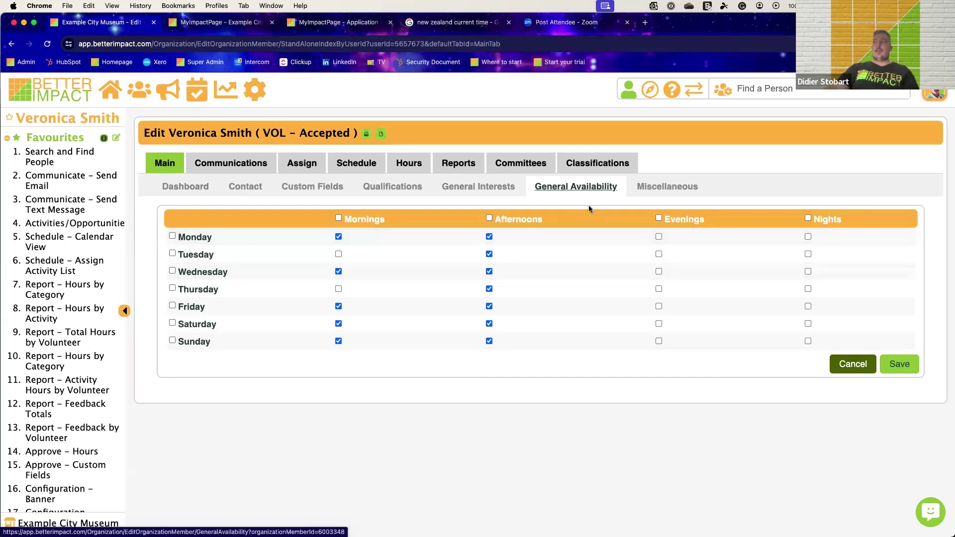
- Review the email and text message forms available for contacting this volunteer
click(251, 163)
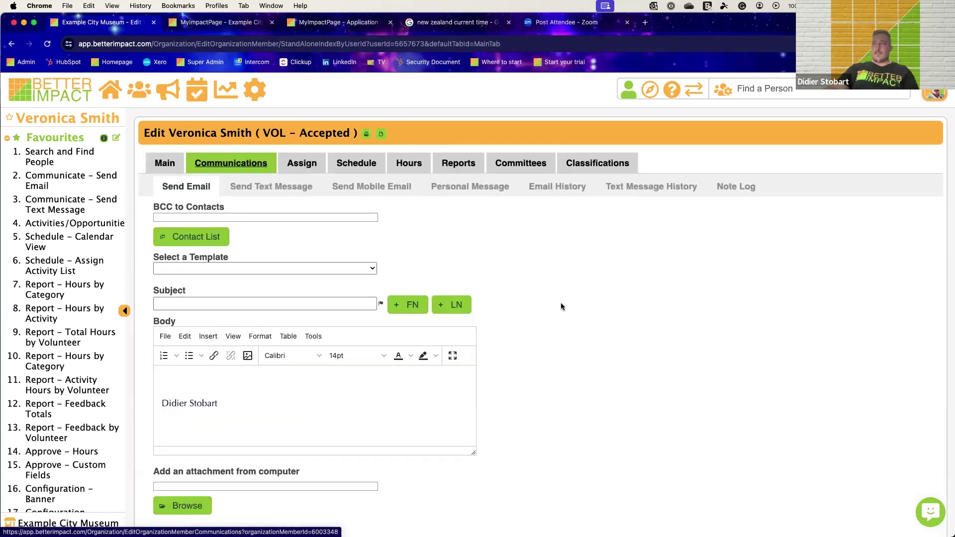
scroll(559, 306, down, 1)
scroll(560, 307, up, 1)
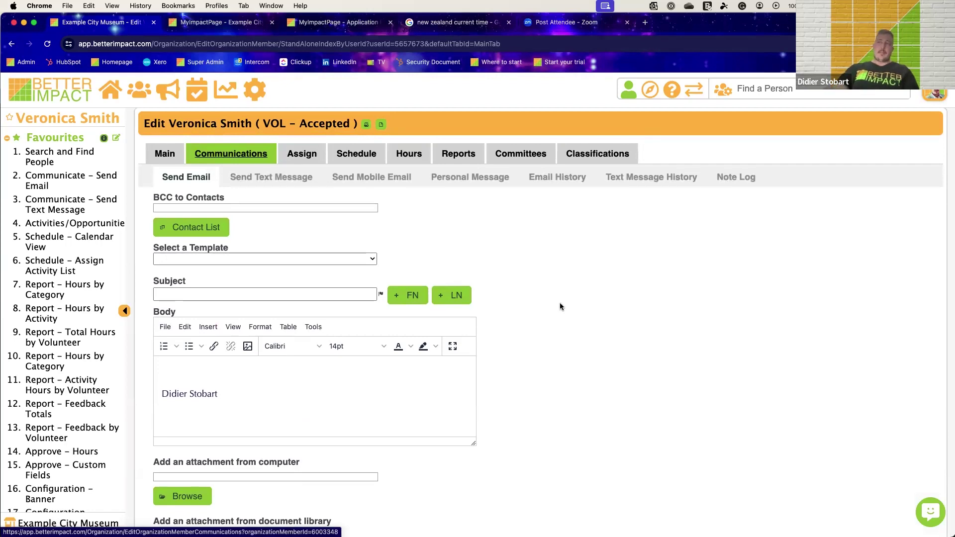
click(263, 177)
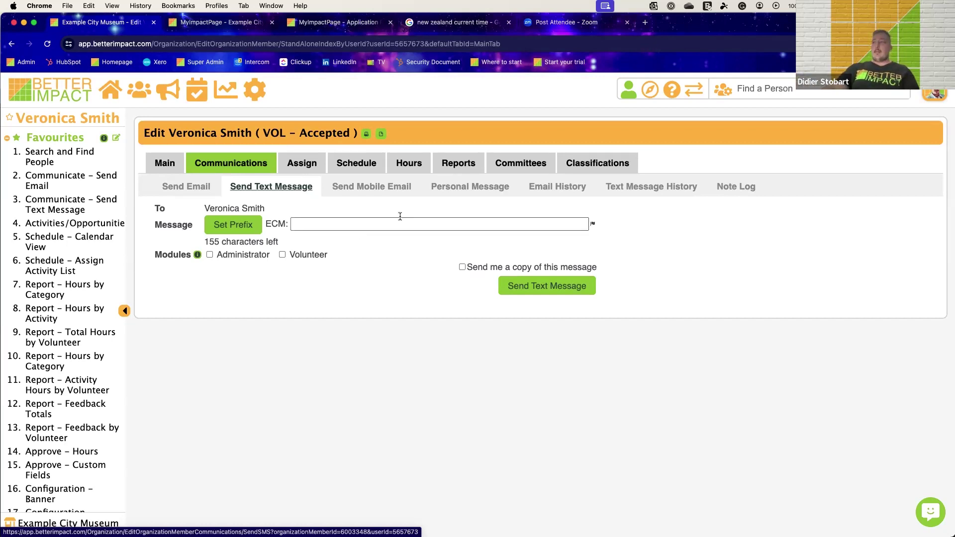
- Review the volunteer's email history, view the Test Message email, and check the confidential note log
click(527, 189)
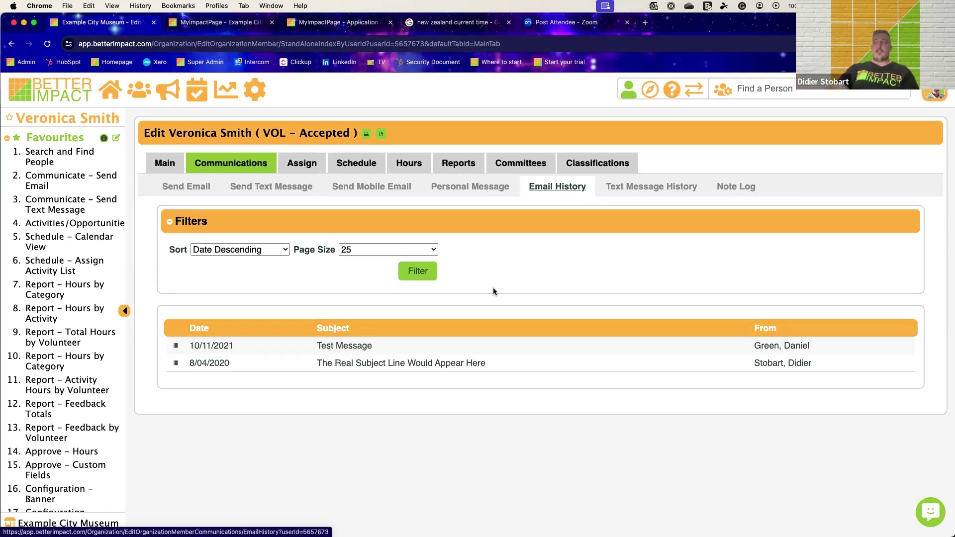
click(194, 347)
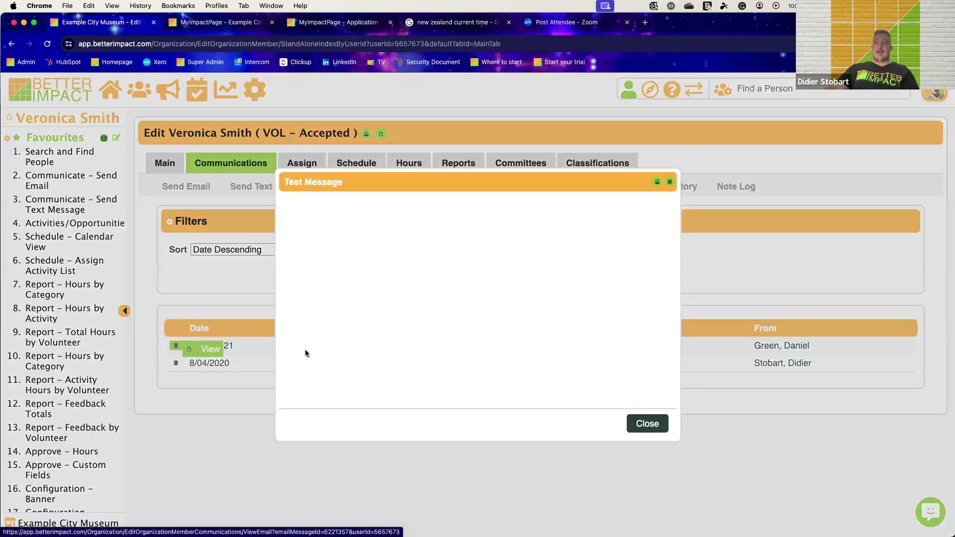
click(646, 424)
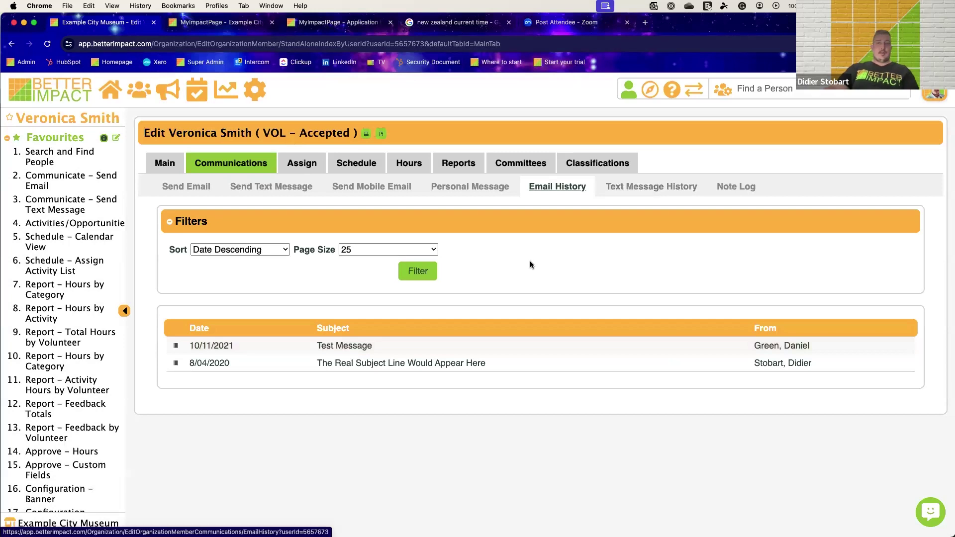
click(735, 187)
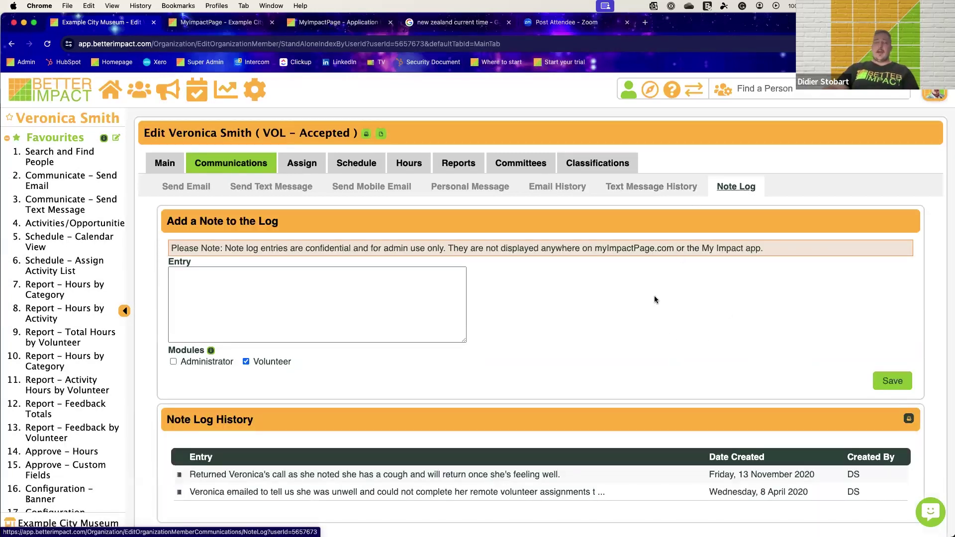
scroll(654, 299, down, 1)
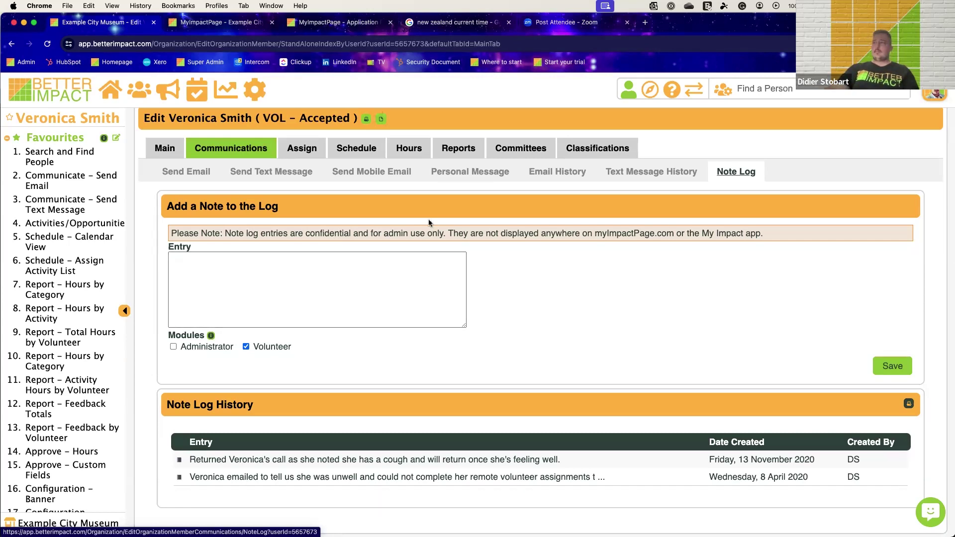
- Examine the shifts and eligibility details for assigning the volunteer to the Accommodation activity Room 1
click(306, 149)
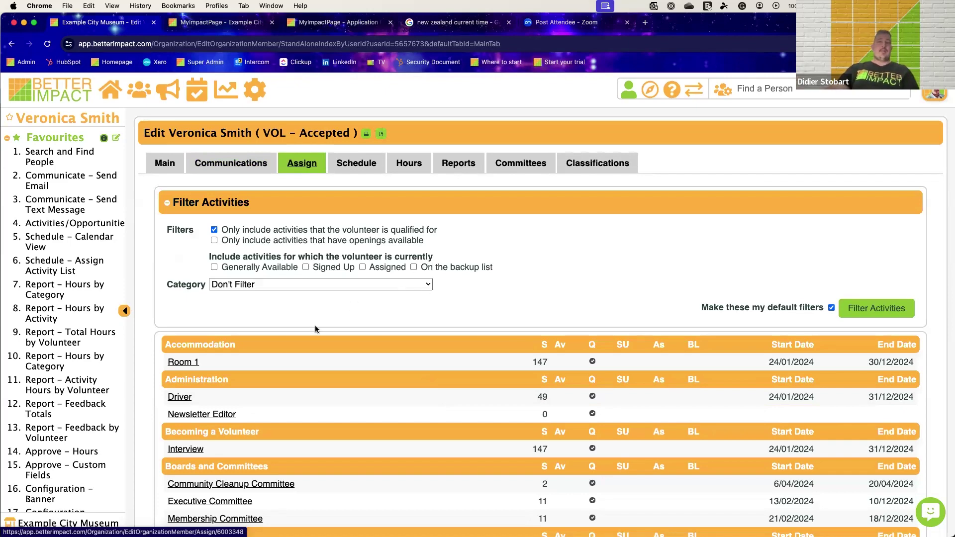
click(183, 362)
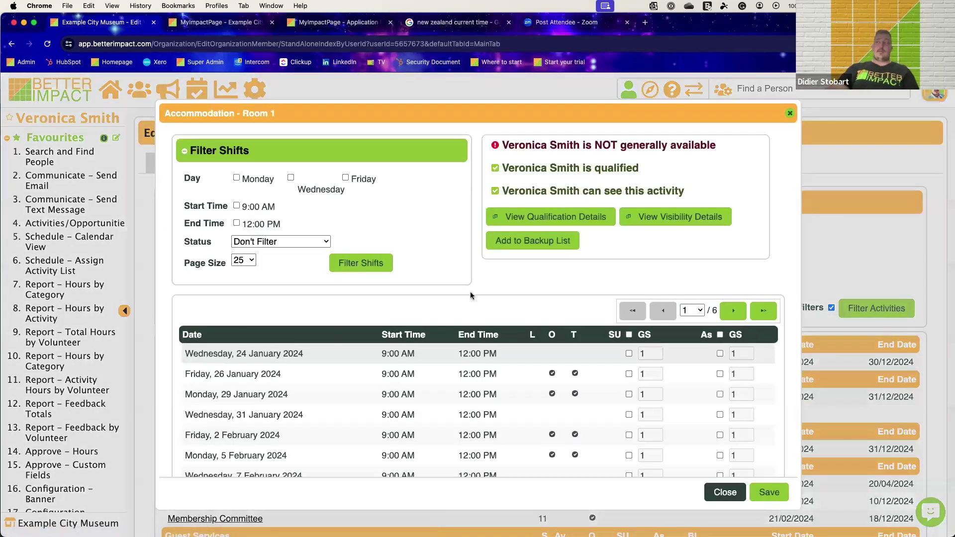
scroll(492, 269, down, 2)
scroll(491, 268, up, 2)
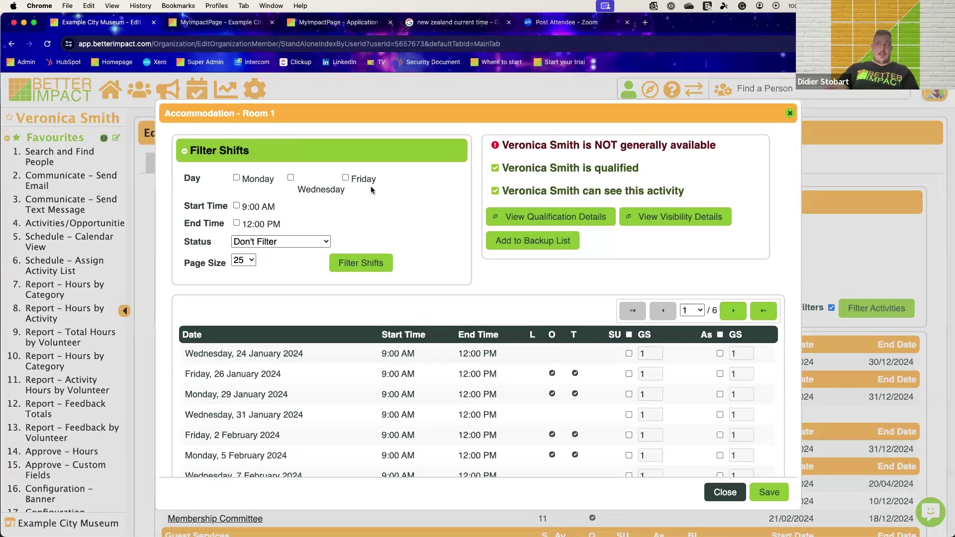
scroll(453, 260, down, 6)
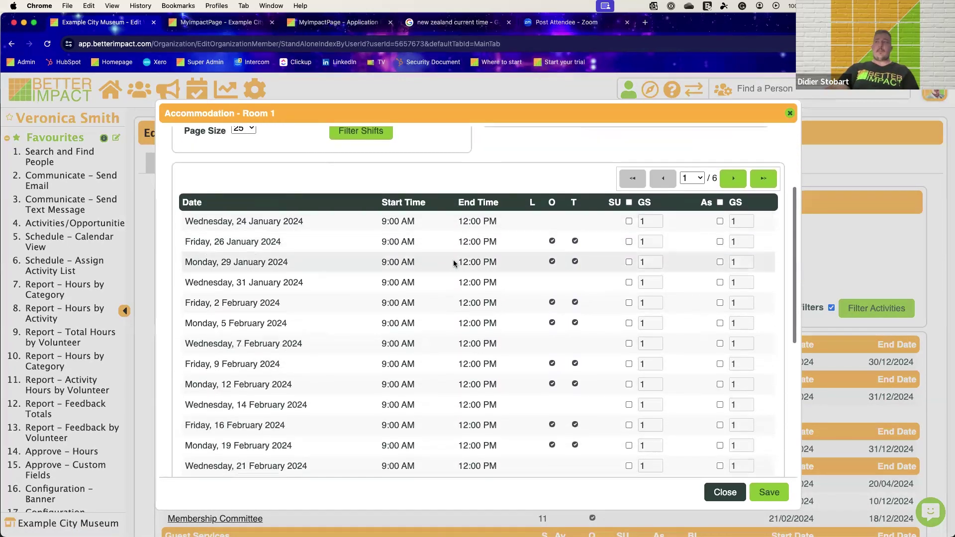
- Try marking every listed Room 1 shift as signed up and clear the marks again
click(629, 201)
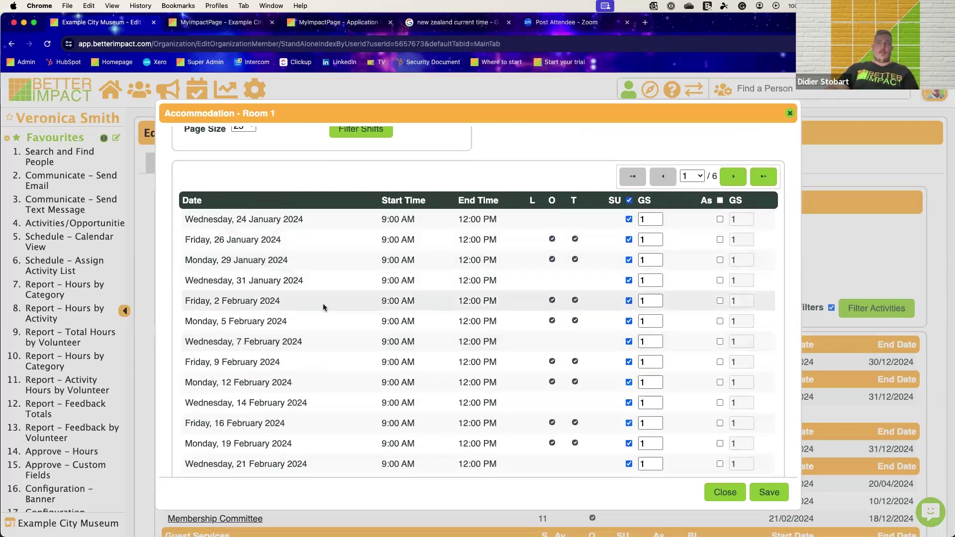
click(628, 200)
scroll(500, 228, up, 6)
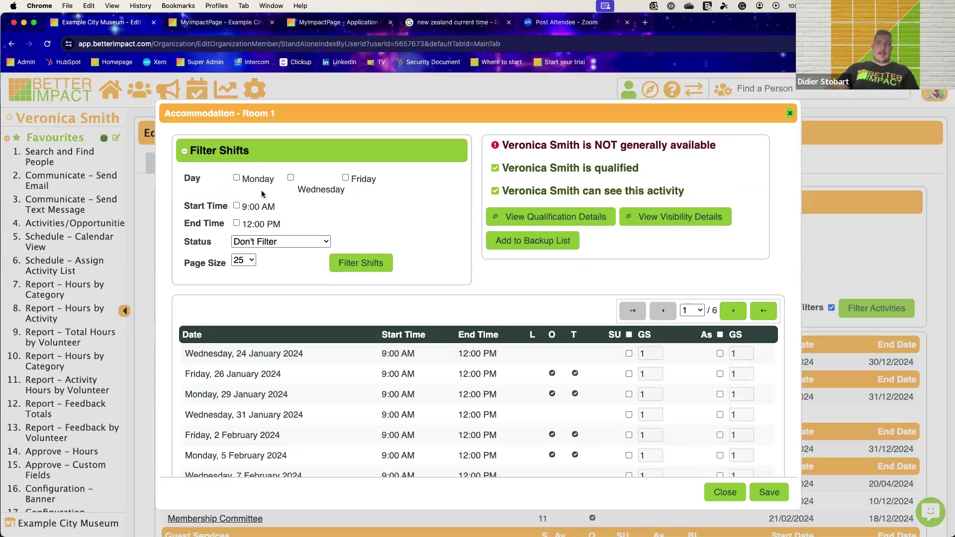
- Filter the Room 1 shifts to Monday and Friday and look through the filtered list
click(237, 178)
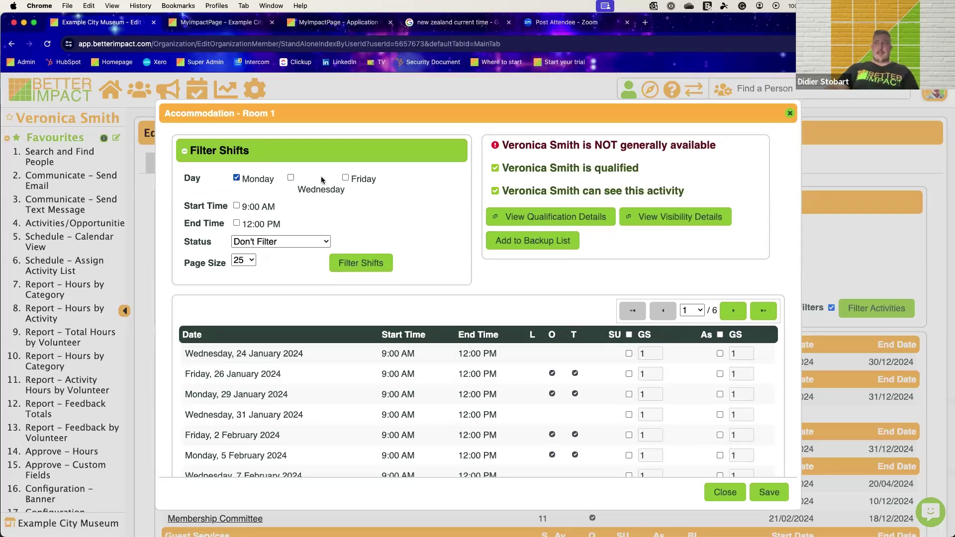
click(346, 178)
click(367, 263)
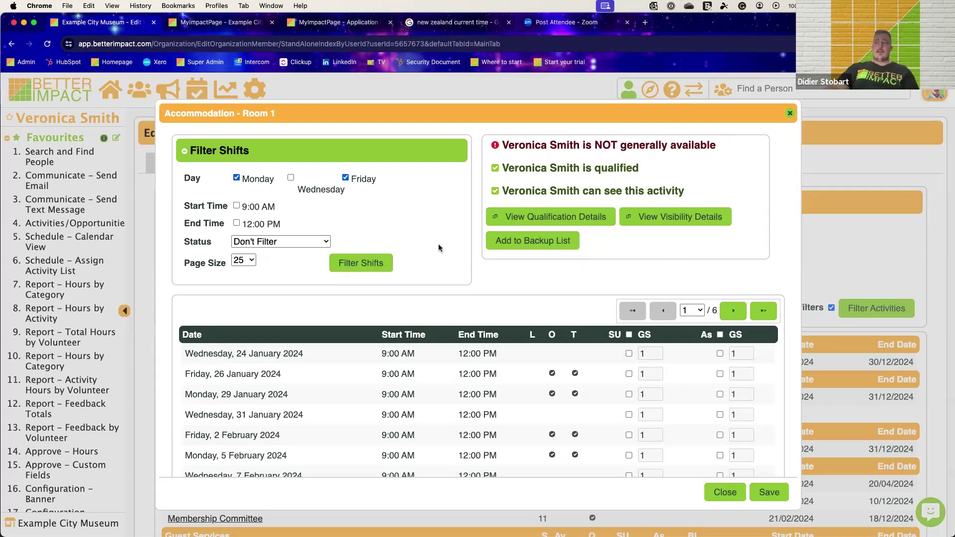
click(601, 343)
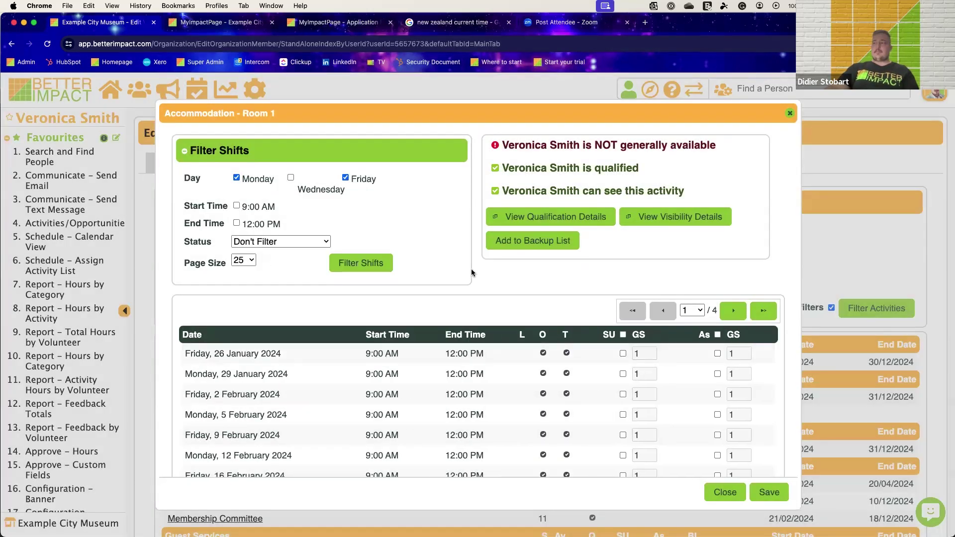
scroll(471, 273, down, 1)
scroll(471, 271, down, 6)
scroll(547, 261, up, 1)
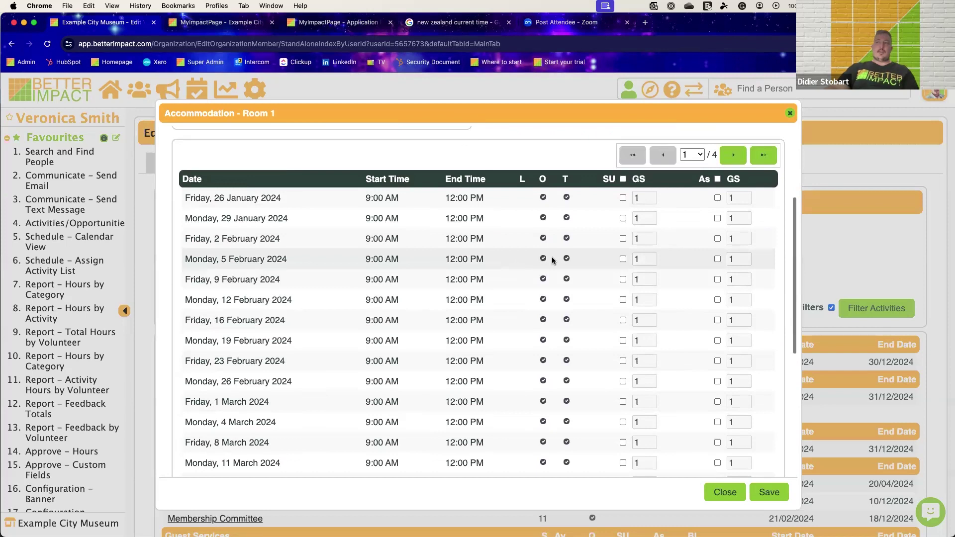
- Mark all the filtered Room 1 shifts as signed up and close the activity without saving
click(623, 178)
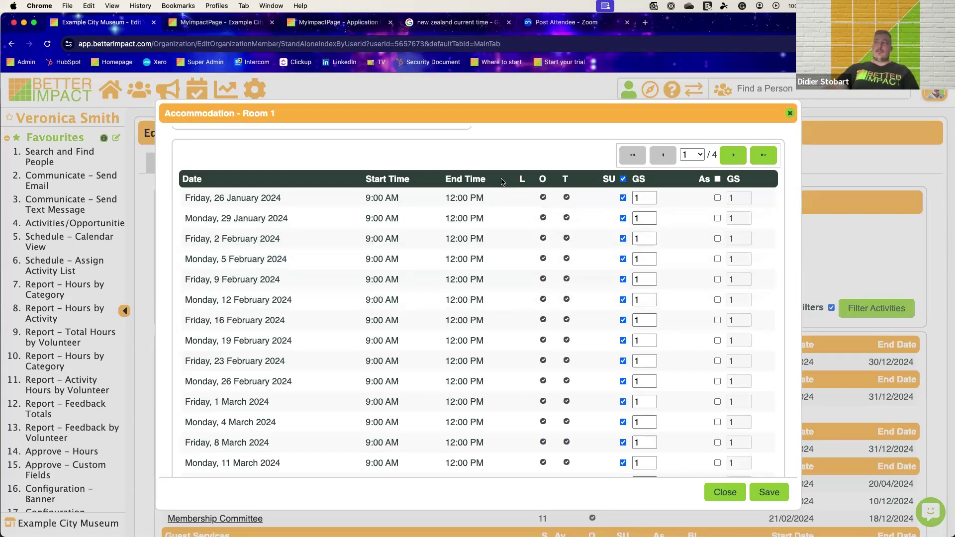
scroll(506, 184, up, 3)
scroll(507, 184, up, 1)
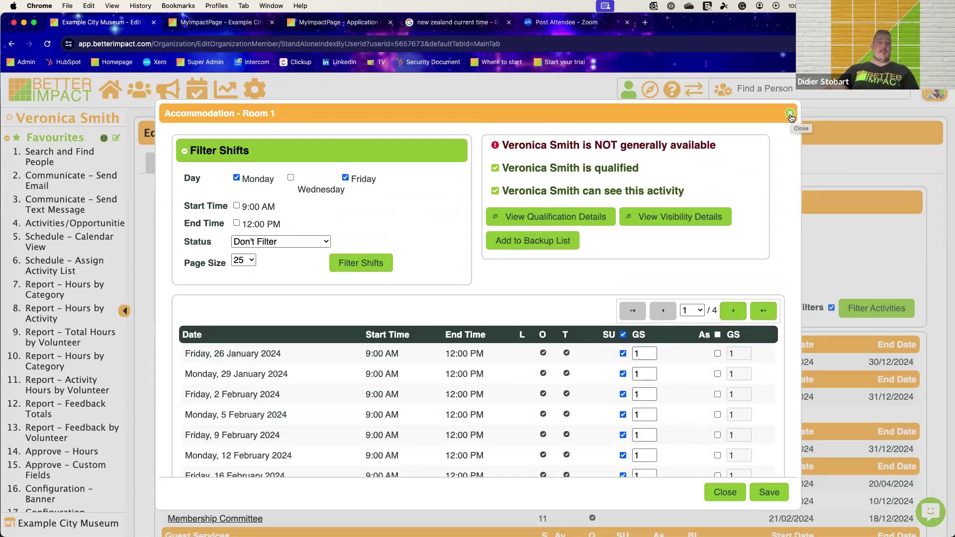
click(789, 113)
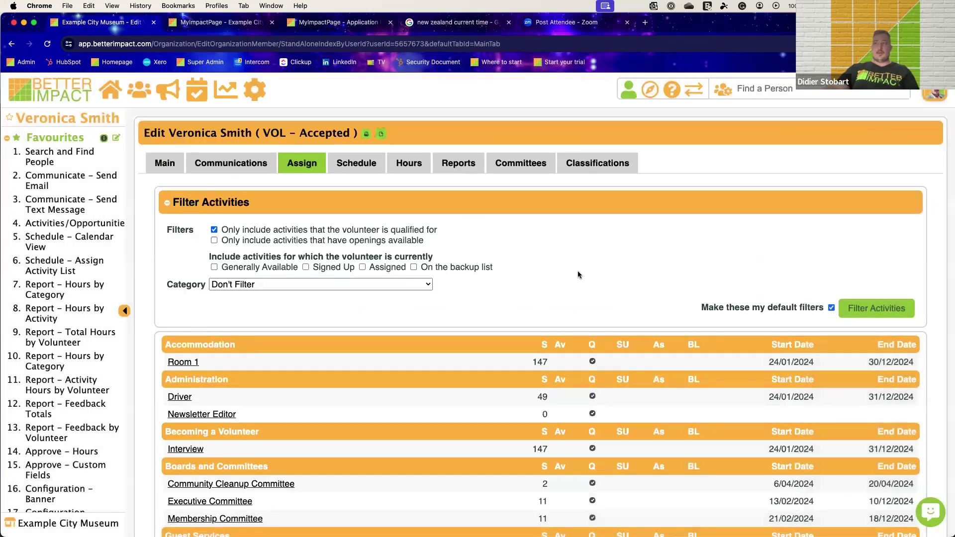
- Review the volunteer's schedule, covering unscheduled and seasonal activities and the list of scheduled shifts
click(362, 168)
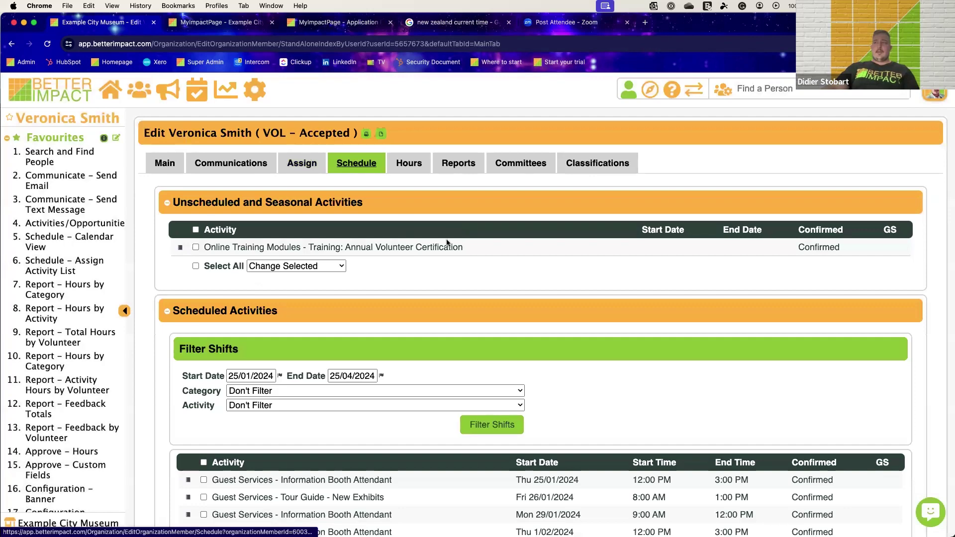
scroll(466, 236, down, 5)
scroll(466, 240, down, 15)
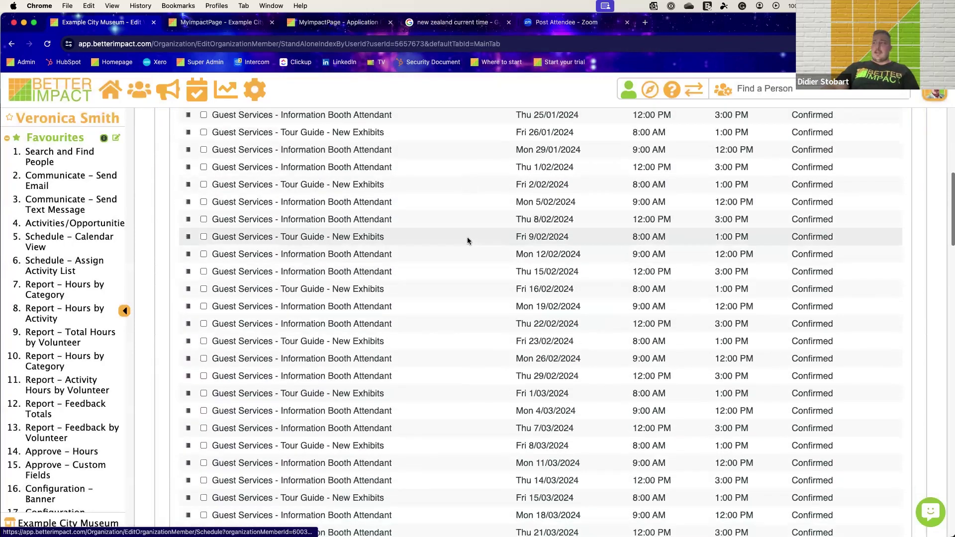
scroll(463, 238, down, 1)
- View the Single Month Calendar Schedule Report for January 2024 and examine the volunteer's shifts
click(452, 191)
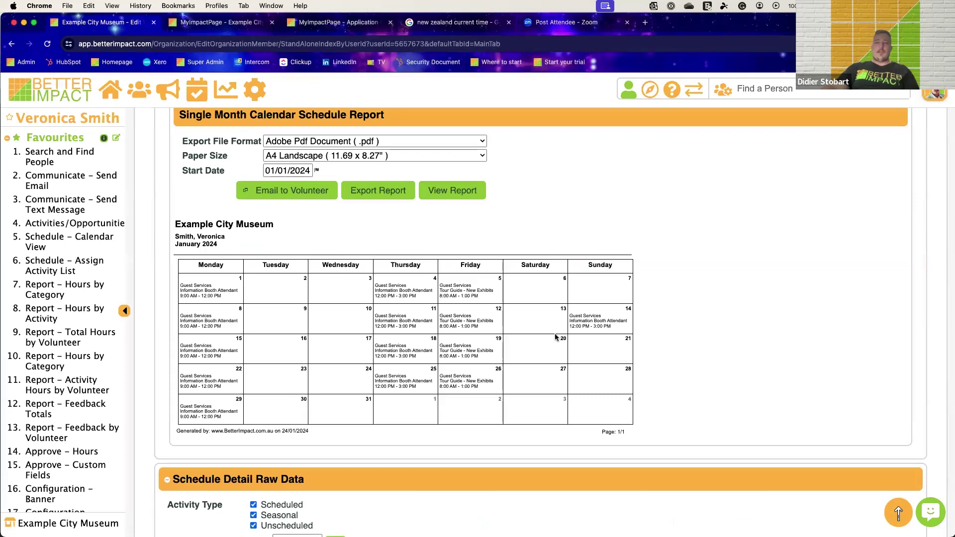
scroll(556, 337, down, 1)
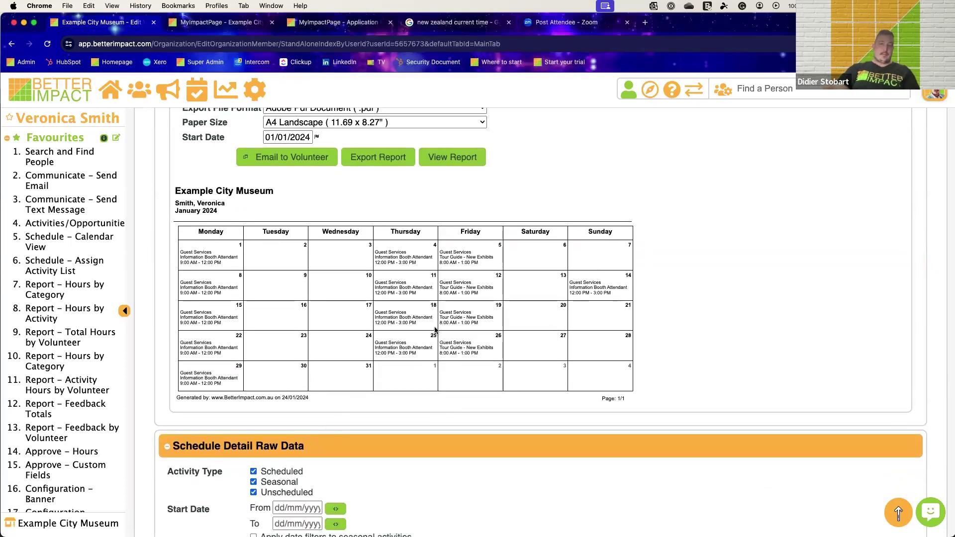
scroll(378, 258, up, 1)
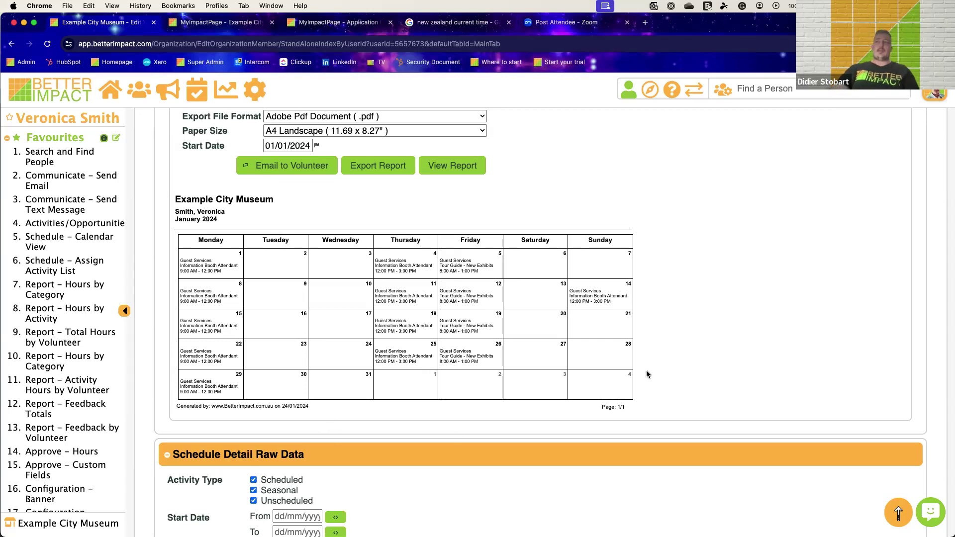
scroll(514, 348, up, 1)
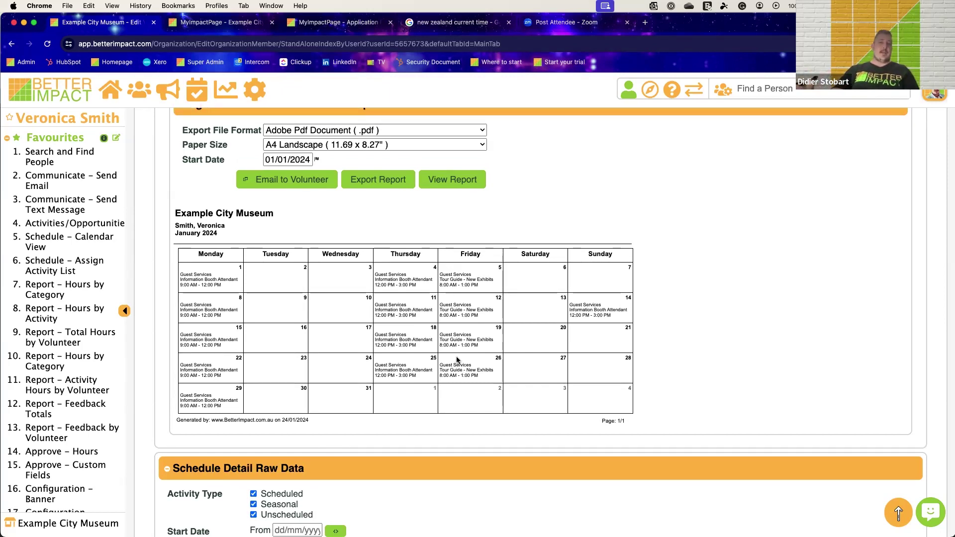
scroll(457, 357, up, 5)
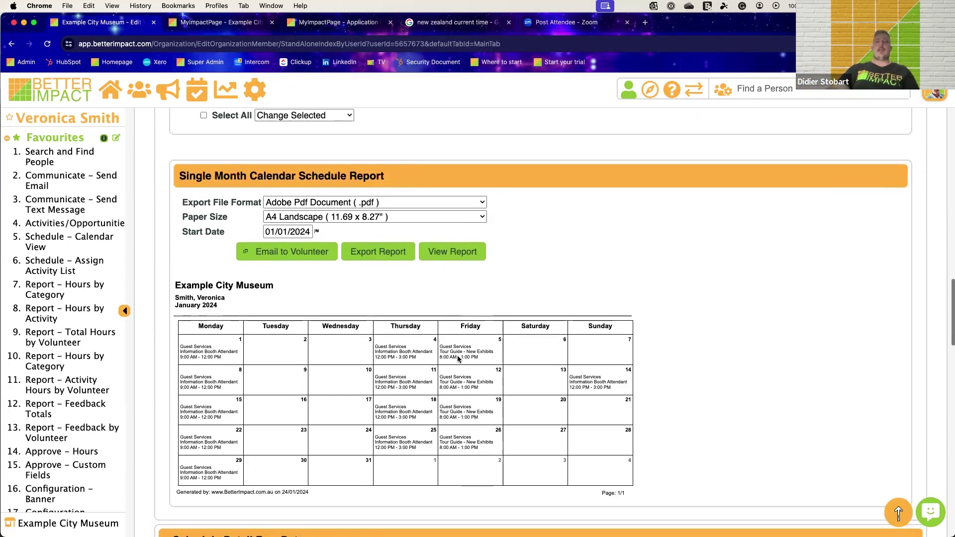
scroll(457, 356, up, 15)
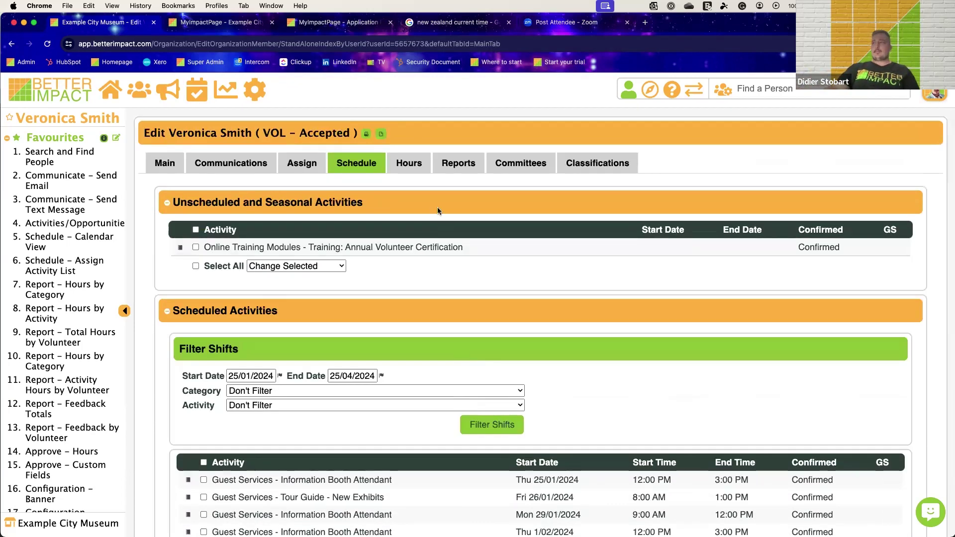
- Review the volunteer's logged hours, including activity, entry type, dates and approval status
click(419, 171)
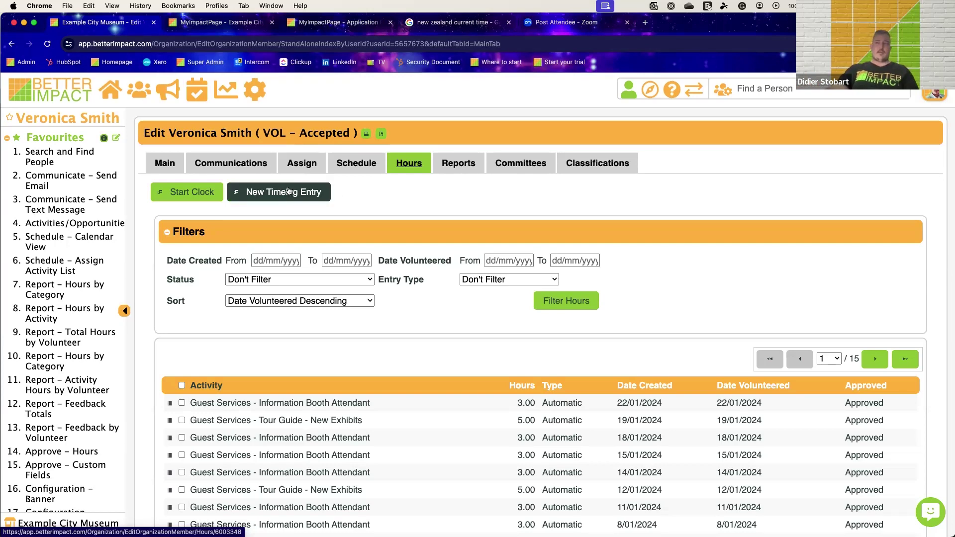
scroll(458, 311, down, 3)
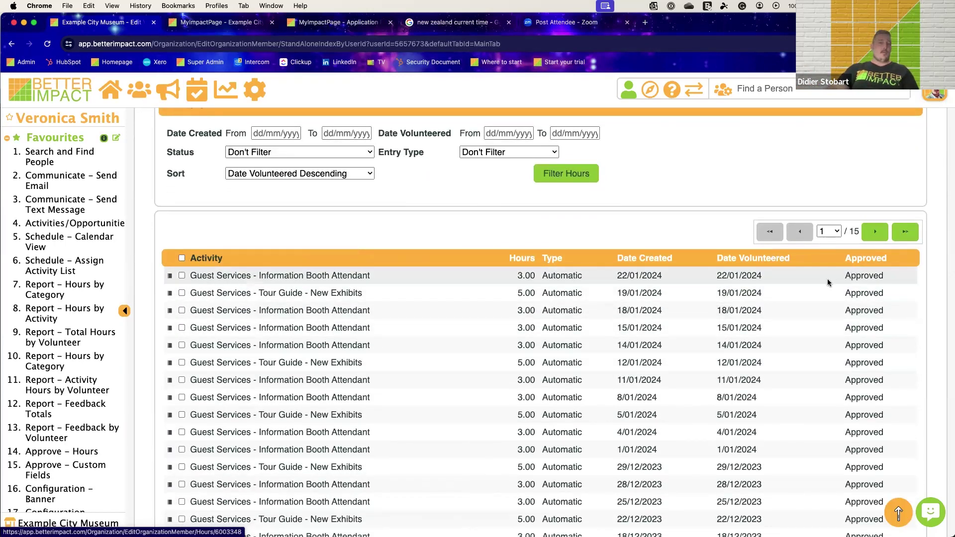
scroll(828, 281, down, 6)
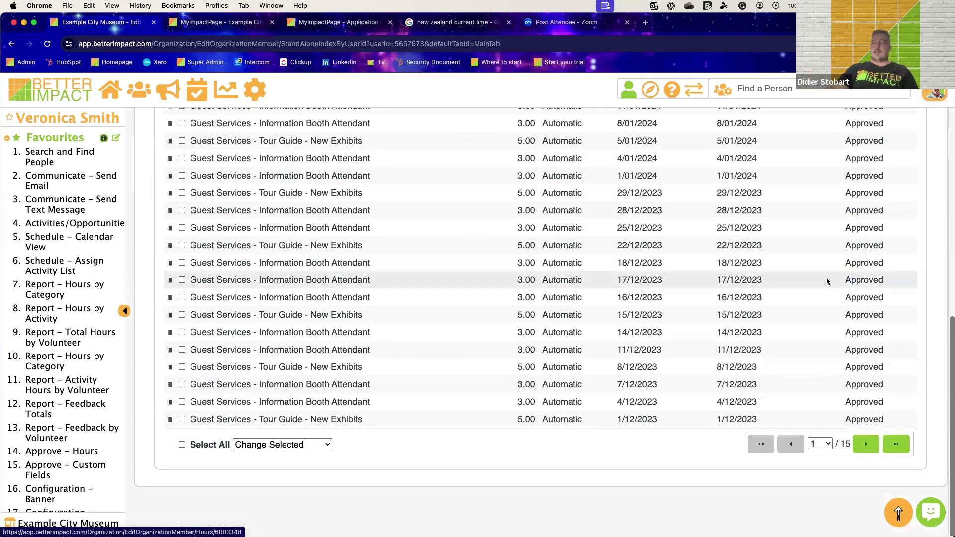
scroll(529, 352, up, 8)
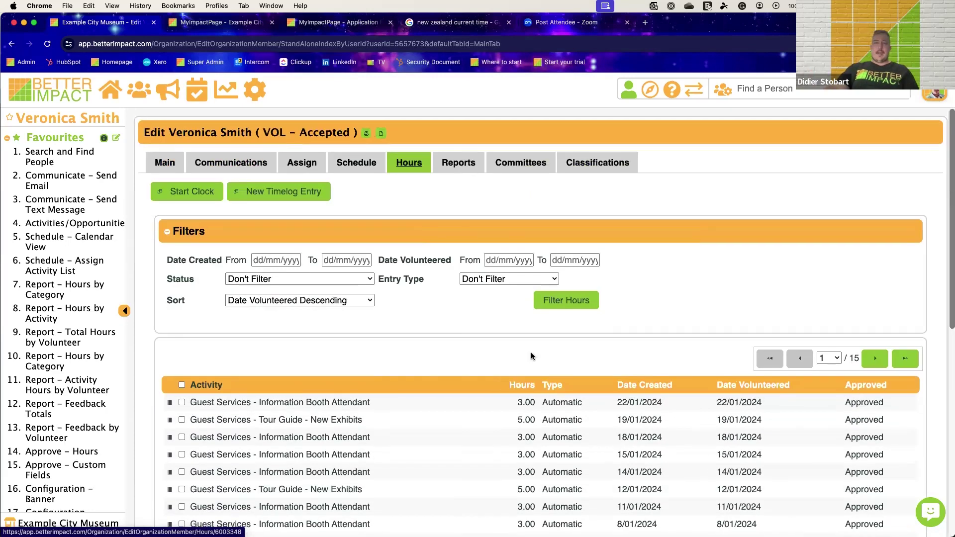
- Check the bulk change options for the volunteer's hours entries without applying any
scroll(530, 352, down, 8)
scroll(476, 450, down, 2)
click(295, 445)
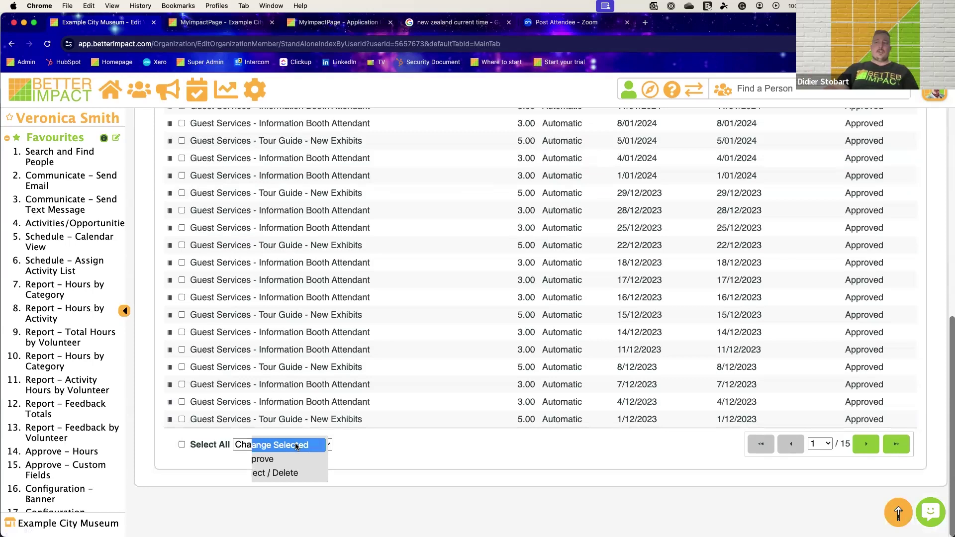
click(446, 461)
scroll(447, 353, up, 8)
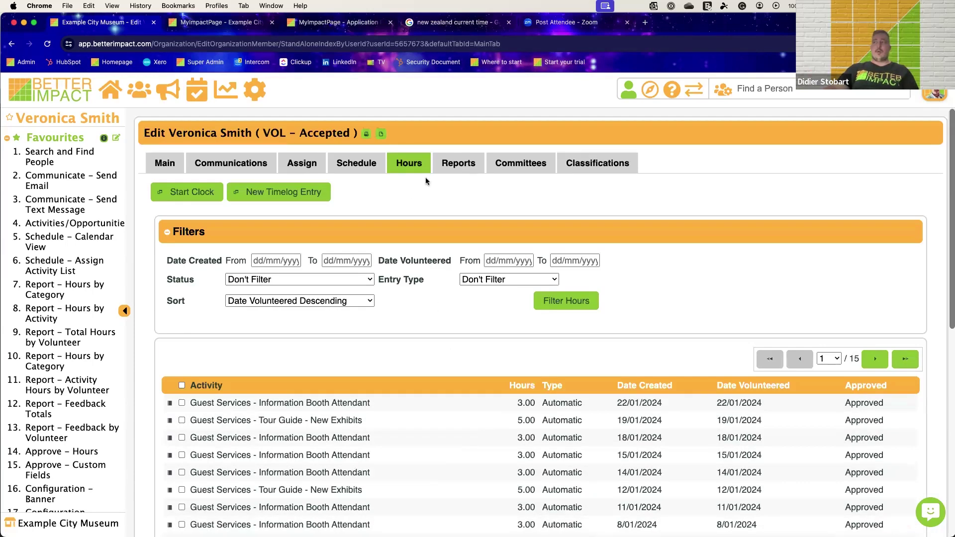
- View the volunteer's Detailed Hours Report for 1/01/2024 - 24/01/2024 and examine the listed activities and hours
click(446, 165)
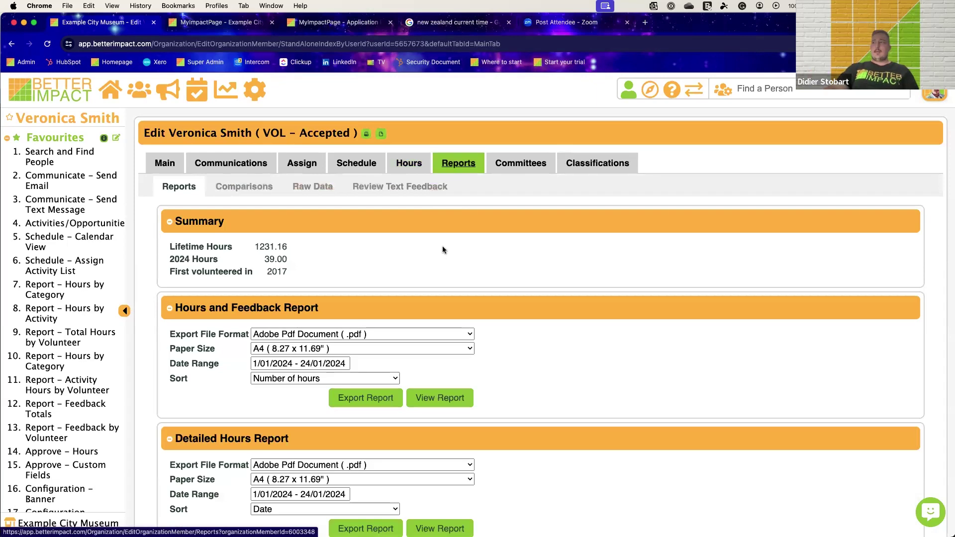
scroll(401, 259, down, 2)
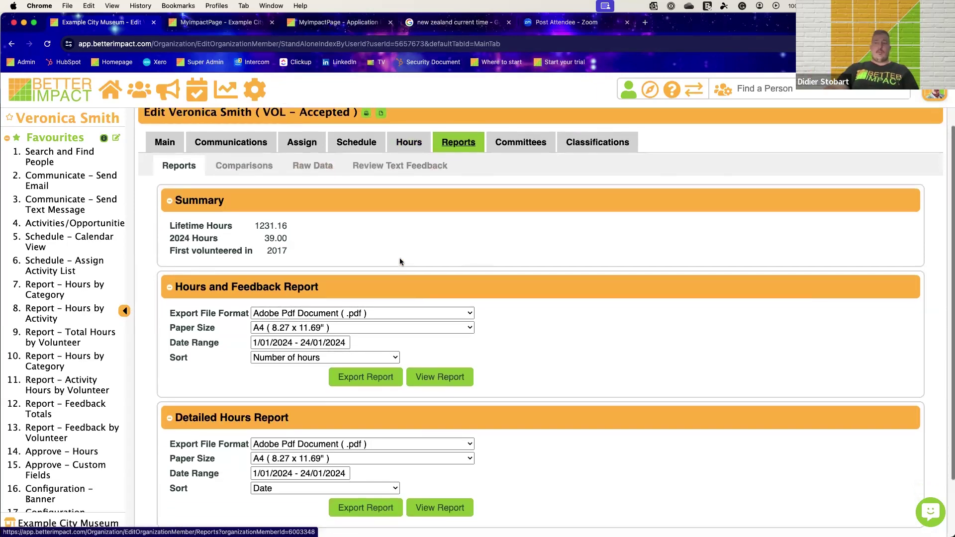
click(439, 440)
scroll(541, 324, down, 5)
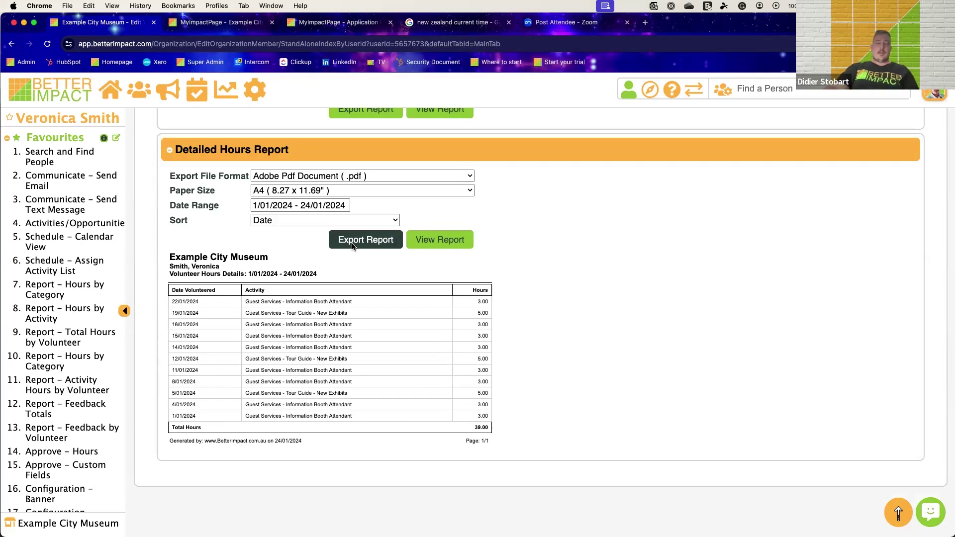
scroll(473, 339, up, 2)
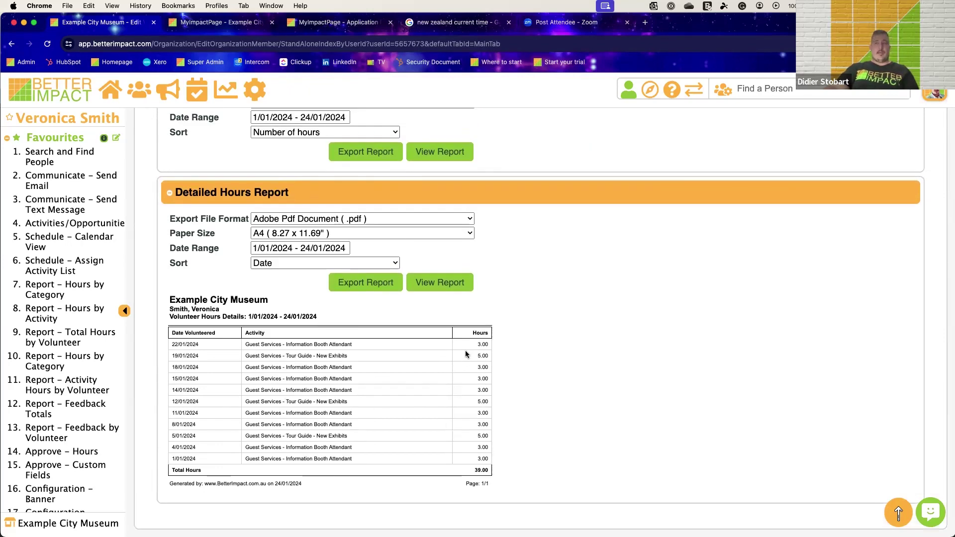
scroll(465, 350, up, 10)
- Return to the dashboard, open the Manage Activities configuration page and examine the active activities grouped by category
click(110, 89)
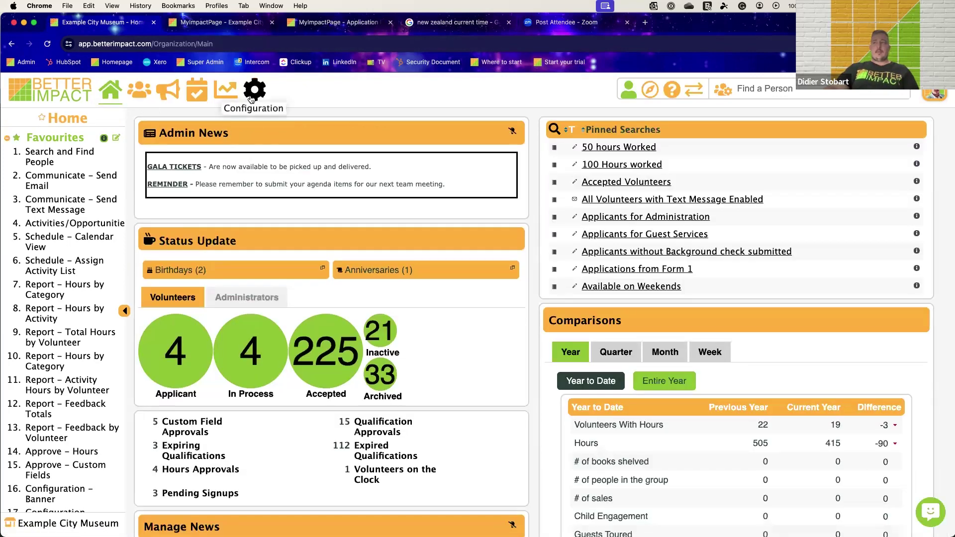
click(251, 98)
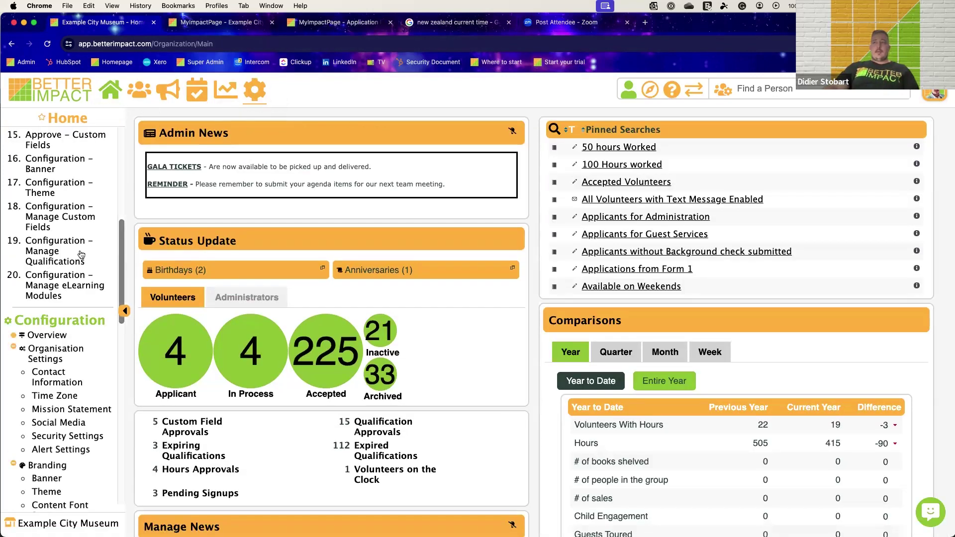
scroll(81, 254, down, 4)
scroll(81, 254, down, 5)
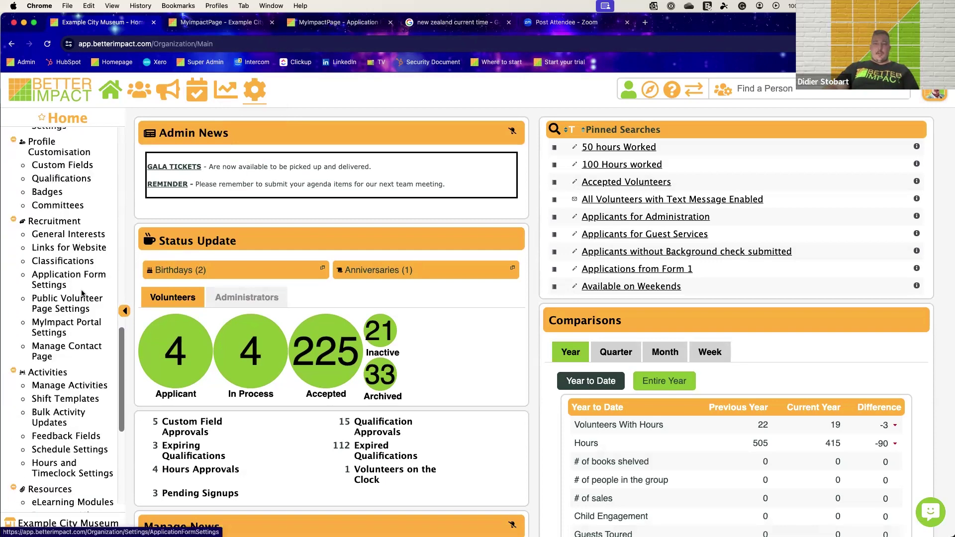
click(59, 387)
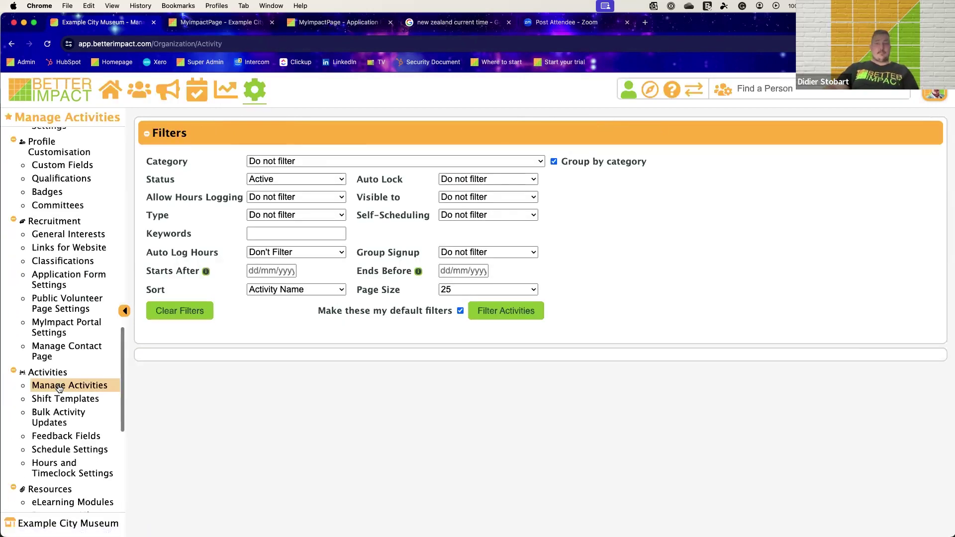
scroll(302, 292, down, 2)
scroll(302, 296, down, 1)
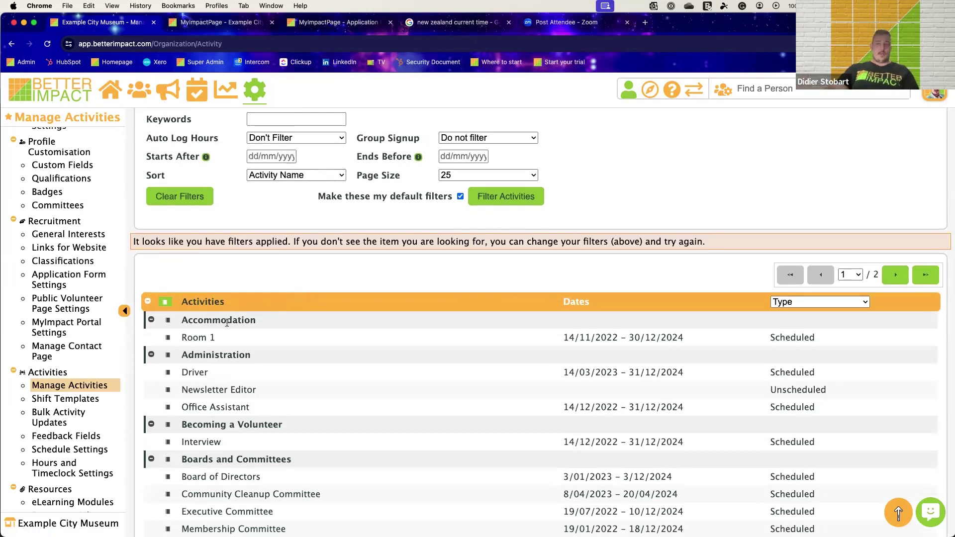
- Open the Room 1 activity under Accommodation and review its basic info, including hours logging, backup list and description settings
mouse_move(178, 341)
click(202, 355)
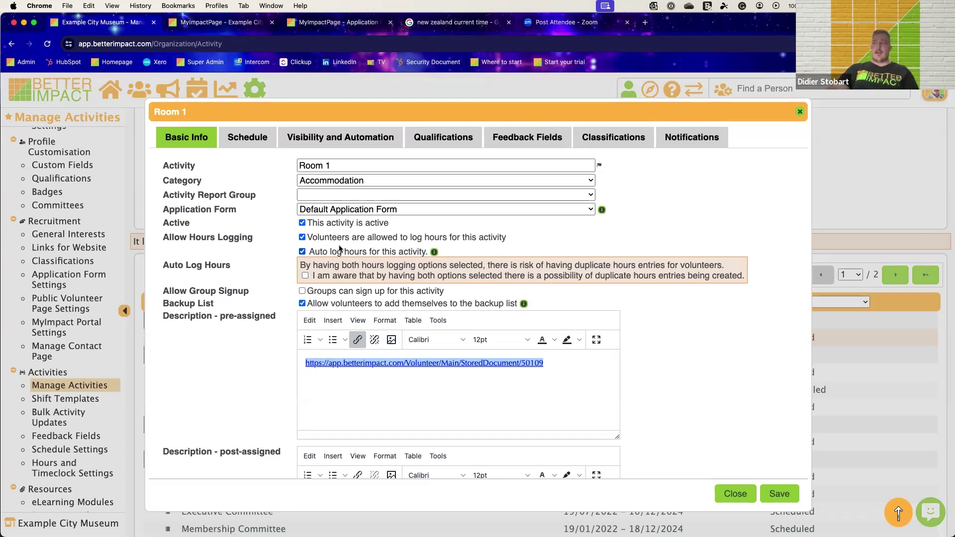
scroll(340, 248, down, 2)
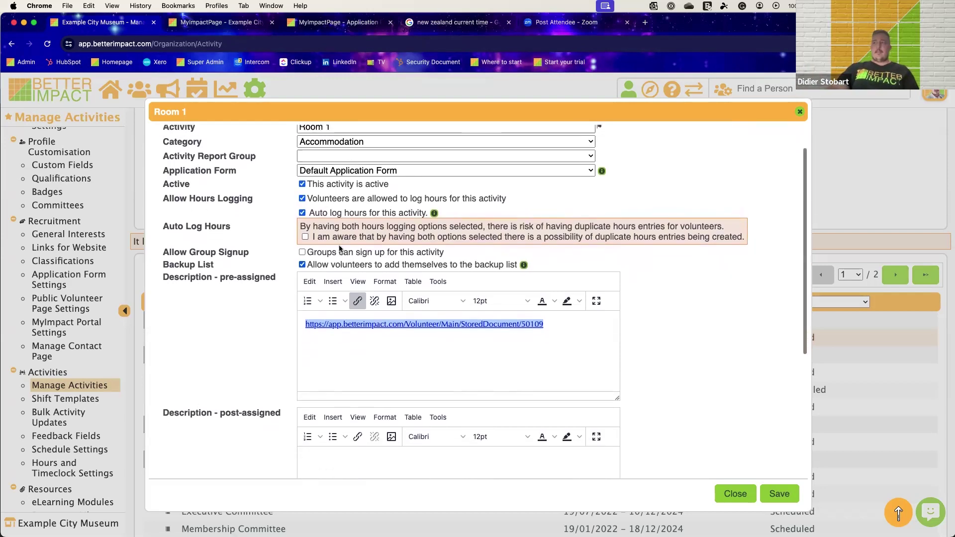
scroll(393, 254, up, 2)
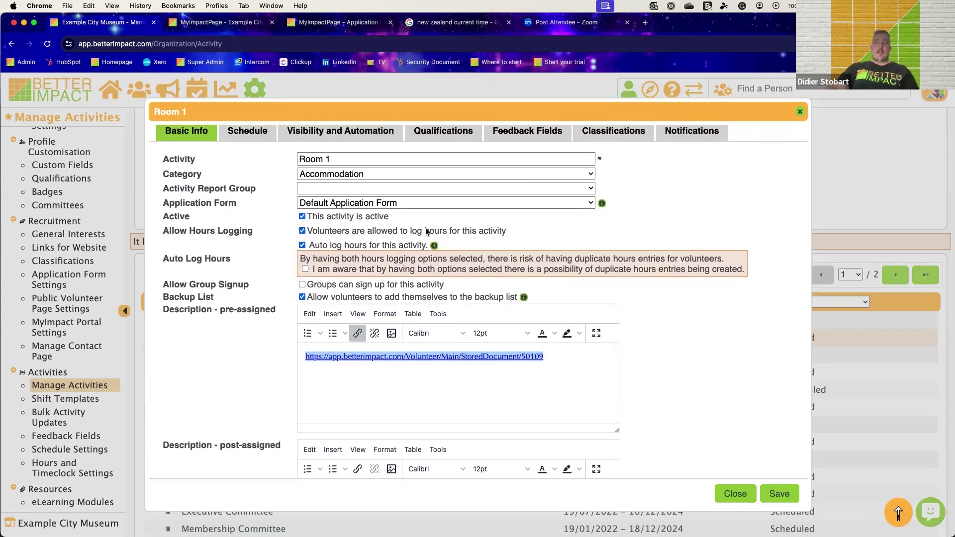
scroll(422, 234, up, 1)
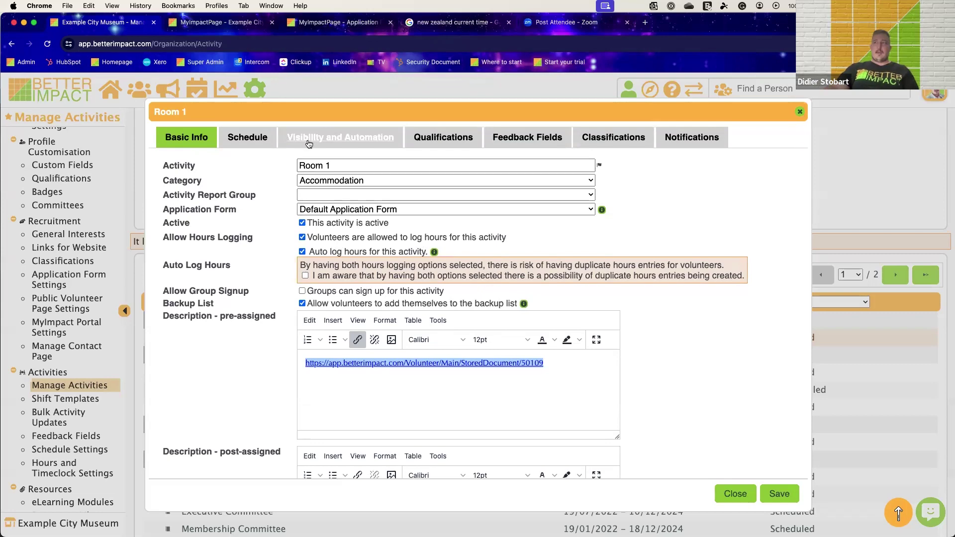
- Try making Room 1 visible to Accepted volunteers with the If Qualified restriction, and clear both options again
click(340, 137)
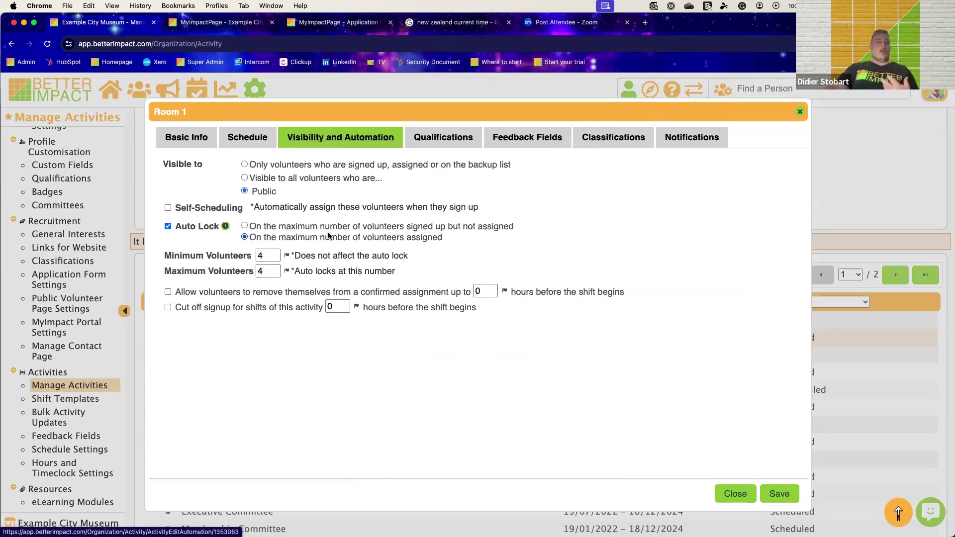
click(244, 177)
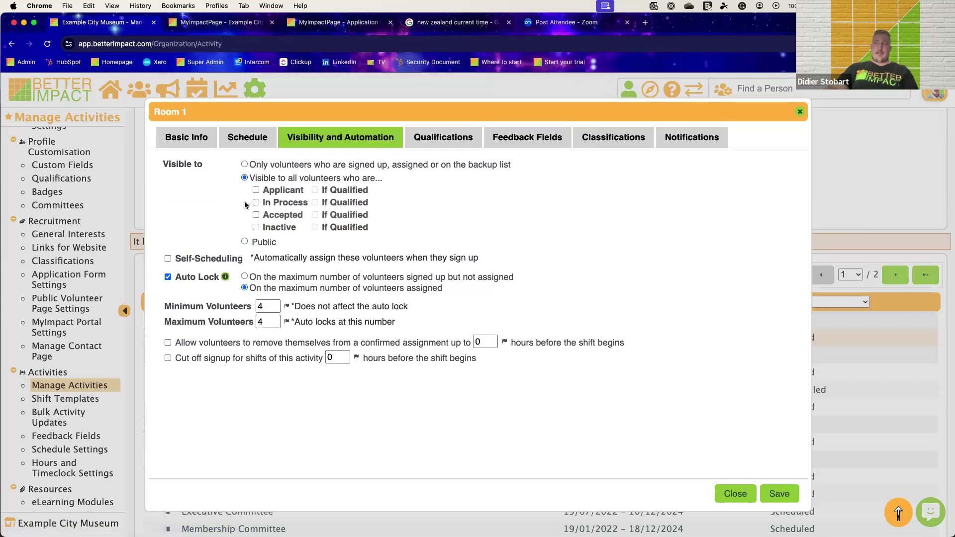
click(256, 214)
click(315, 214)
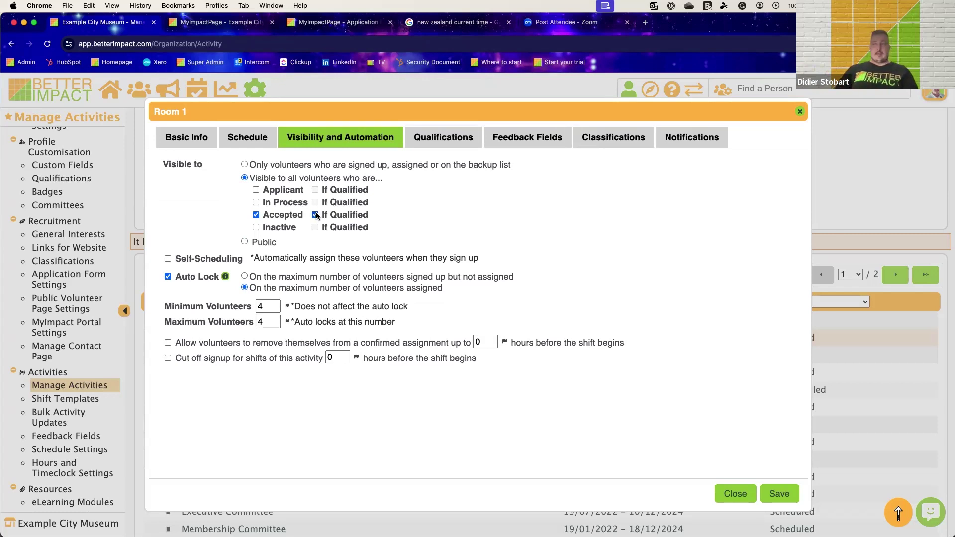
click(315, 215)
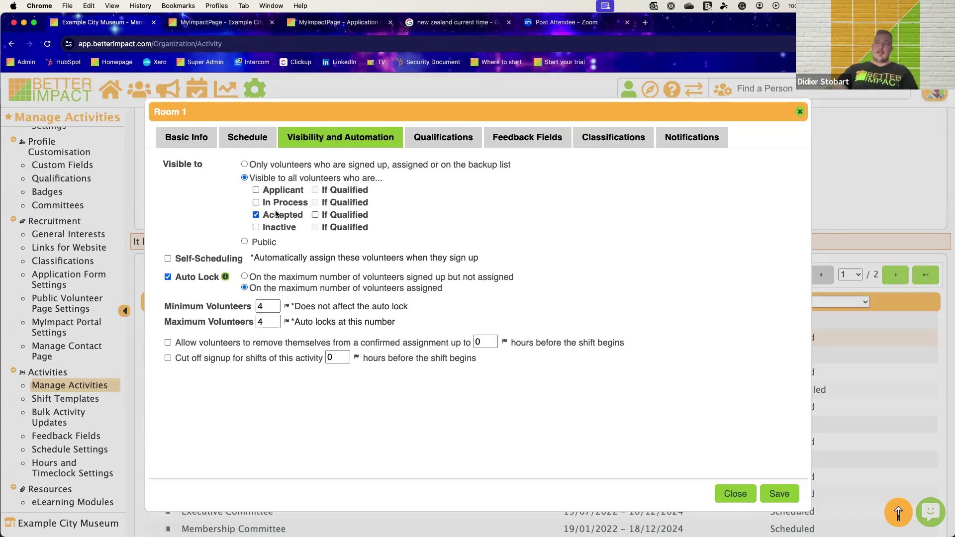
click(256, 215)
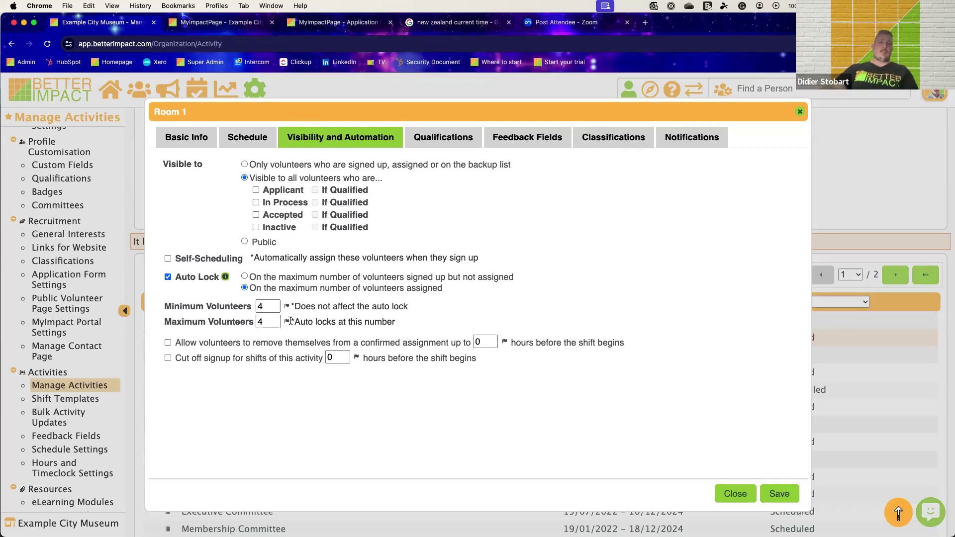
- Review Room 1's schedule, including the shift filters, the first page of shifts and the available shift actions
click(247, 138)
scroll(458, 260, down, 3)
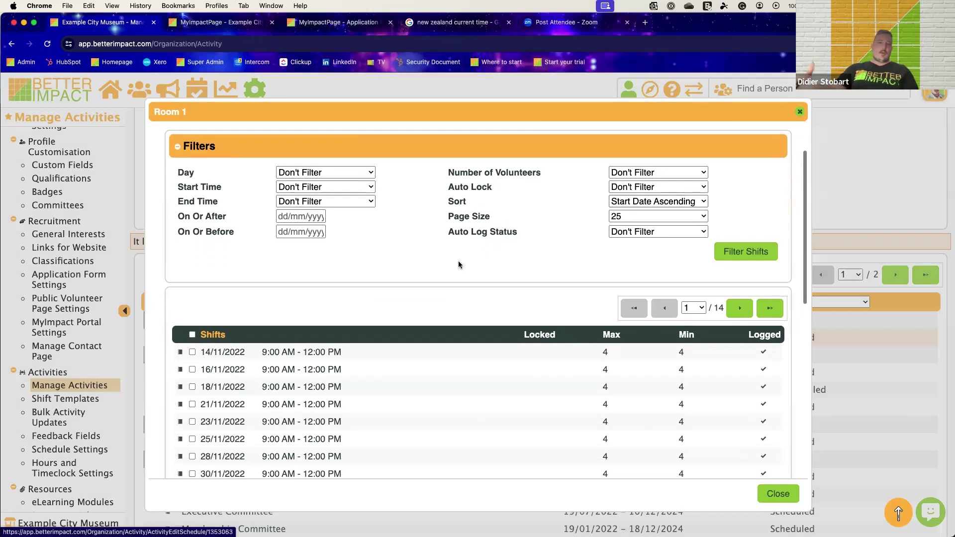
scroll(458, 261, down, 3)
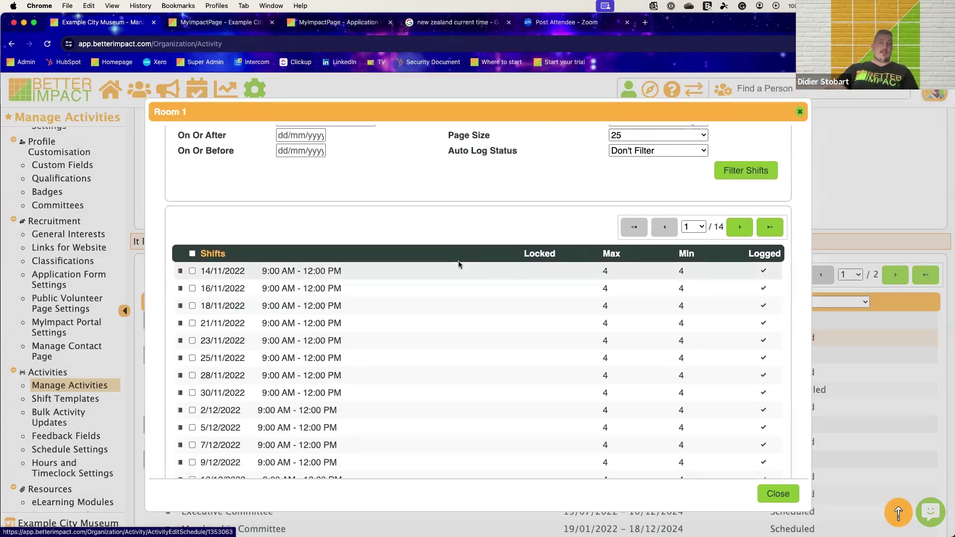
scroll(458, 261, down, 2)
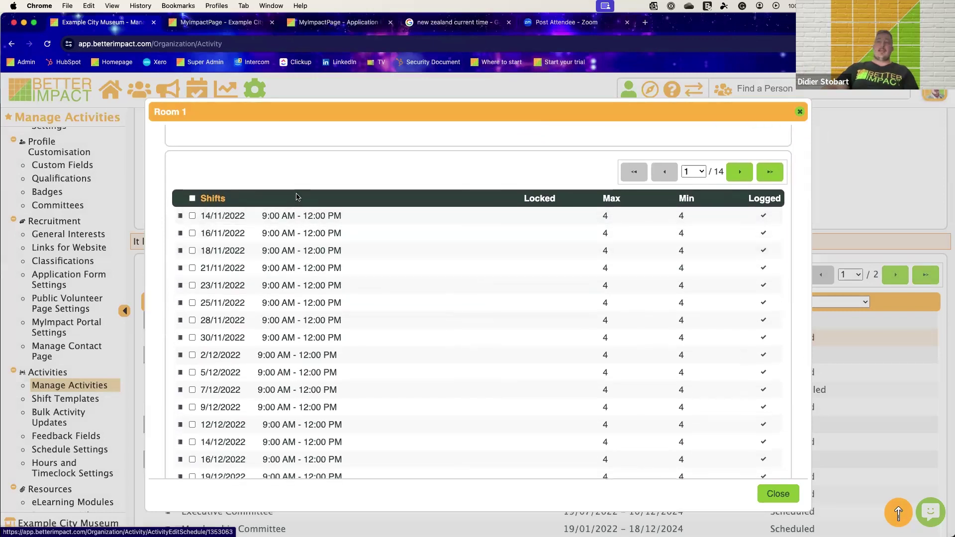
scroll(296, 195, up, 2)
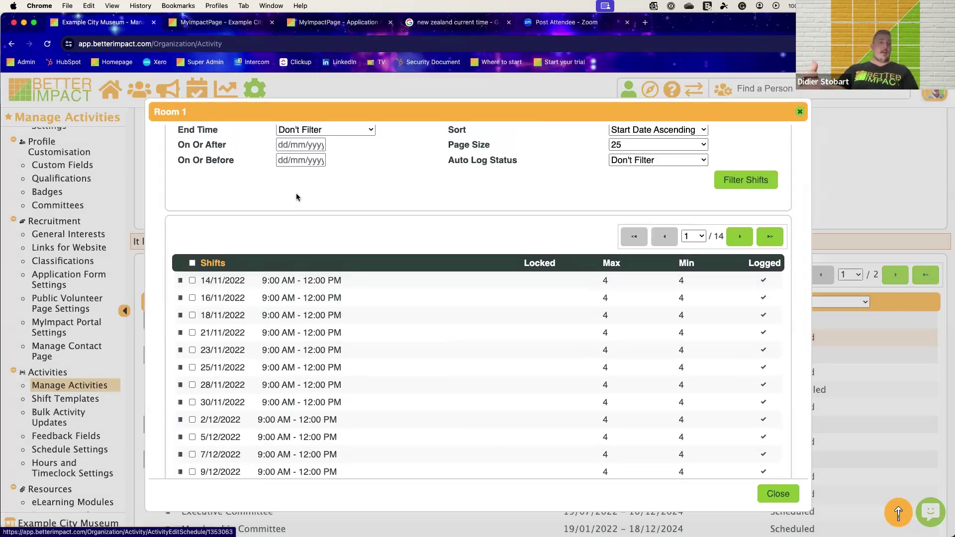
scroll(297, 197, up, 1)
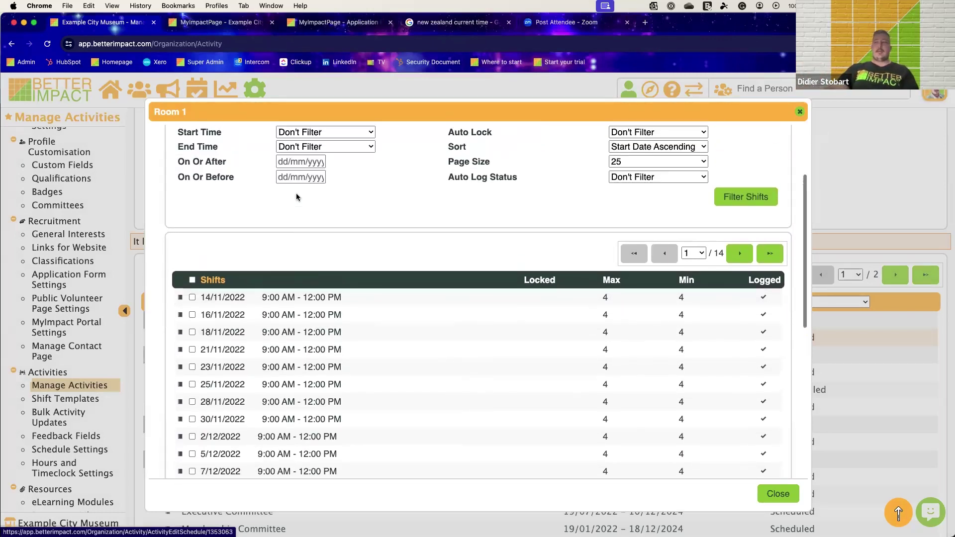
scroll(296, 197, down, 2)
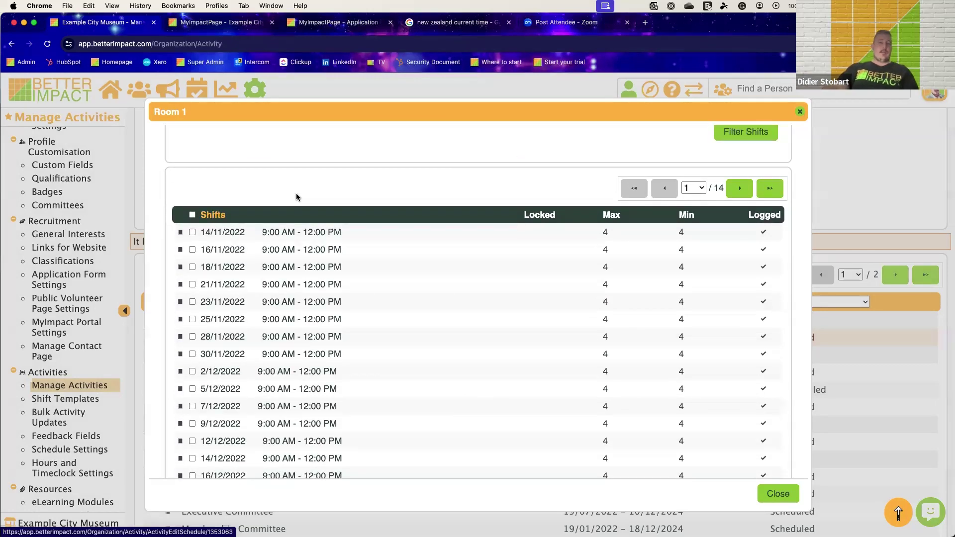
scroll(297, 194, down, 10)
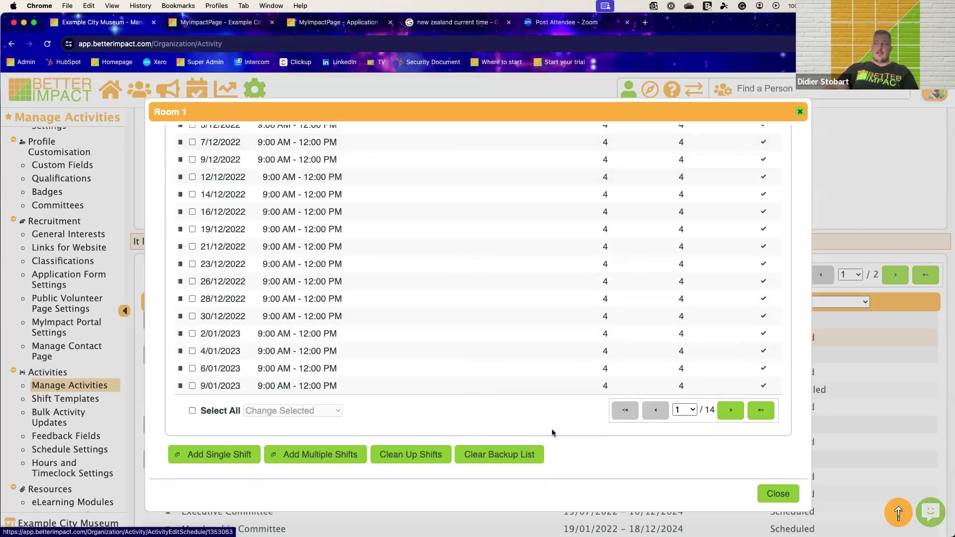
- Go to the last page of Room 1's shifts and examine the final December 2024 dates and shift options
click(755, 410)
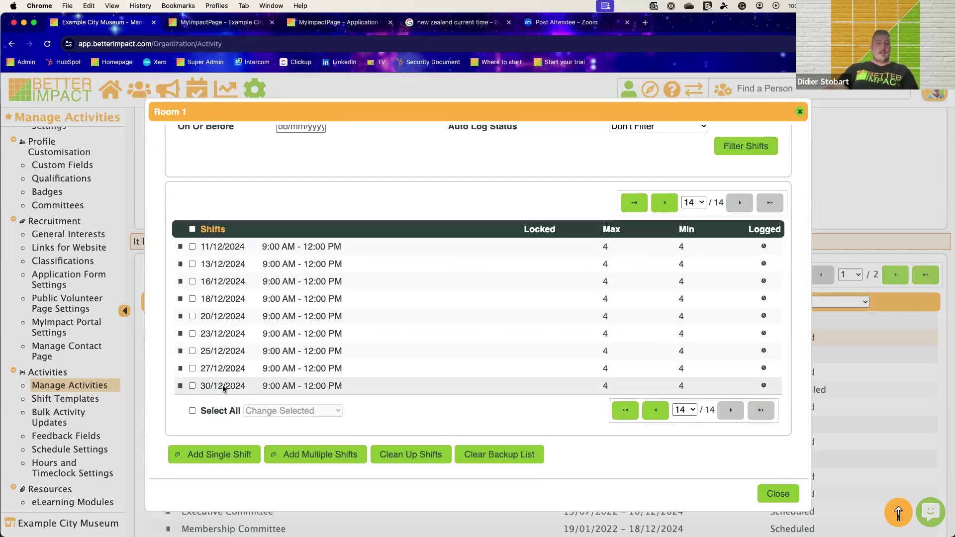
scroll(222, 385, up, 5)
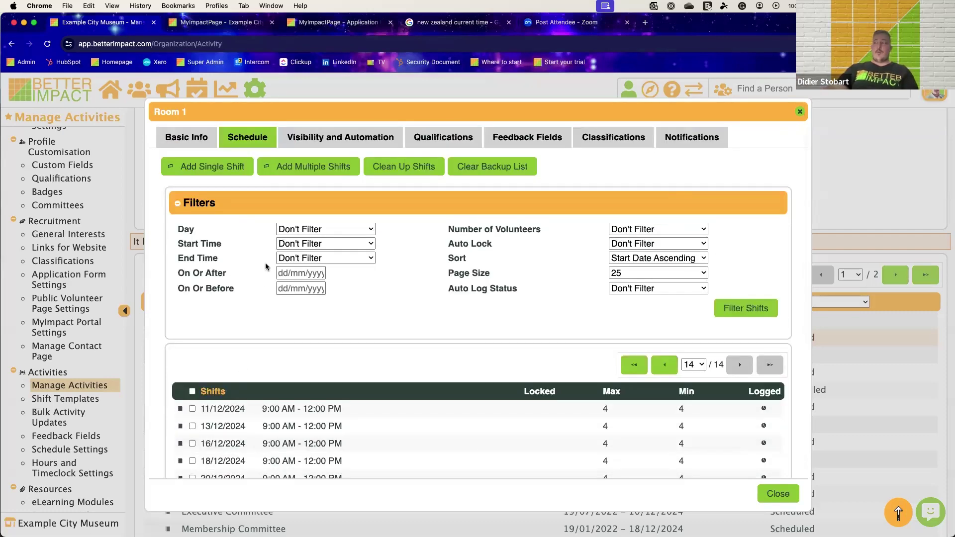
scroll(264, 263, down, 5)
scroll(264, 262, up, 3)
scroll(264, 263, up, 3)
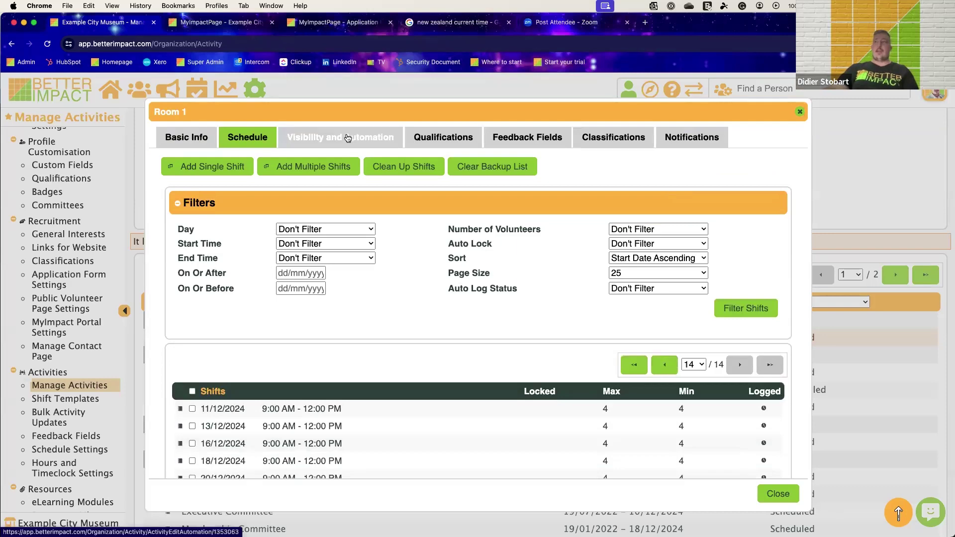
- Review Room 1's qualification requirements and set Background Check to Passed
click(418, 142)
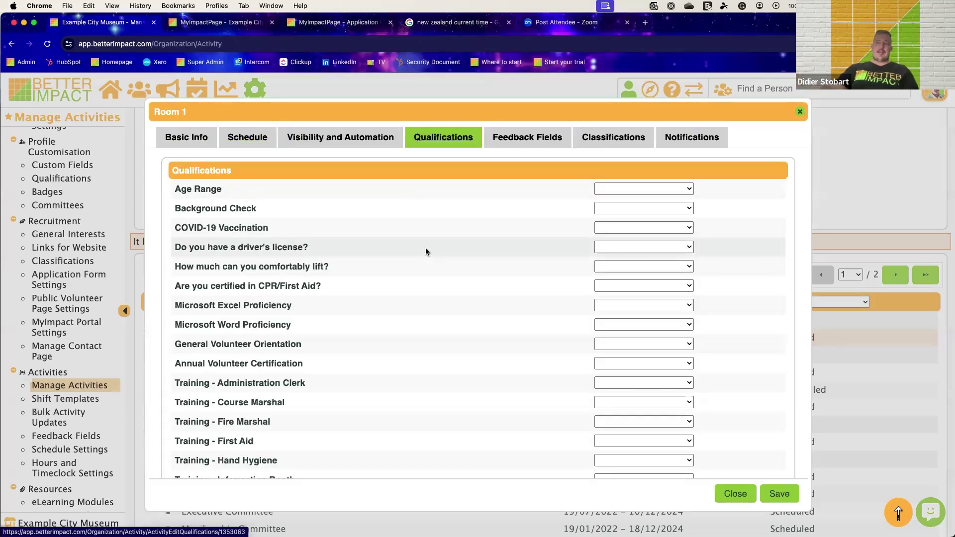
scroll(425, 249, down, 5)
scroll(425, 248, down, 3)
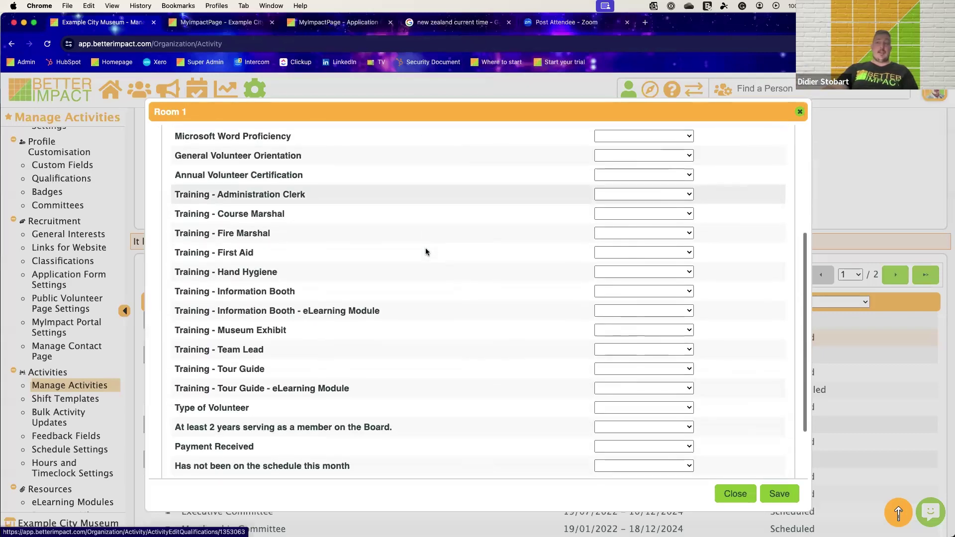
scroll(425, 249, up, 8)
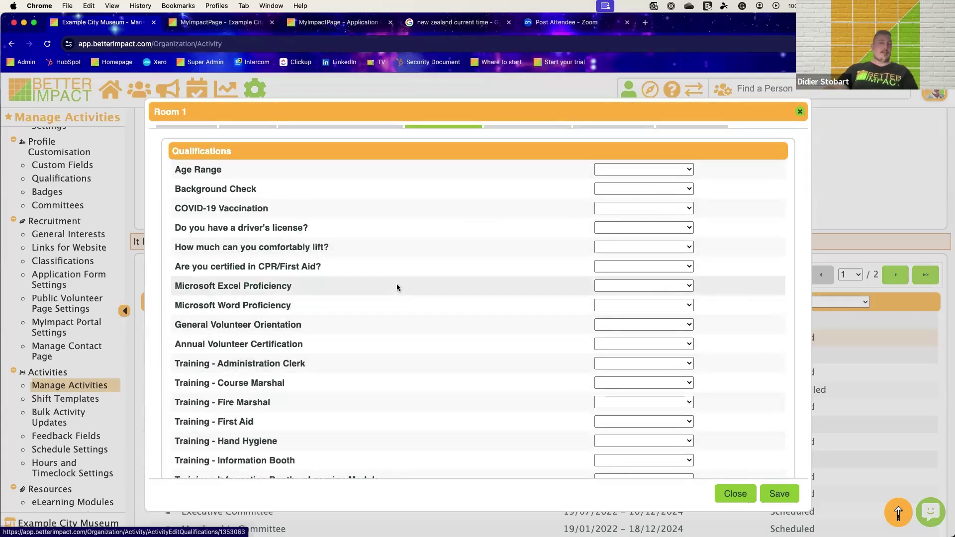
scroll(401, 289, up, 1)
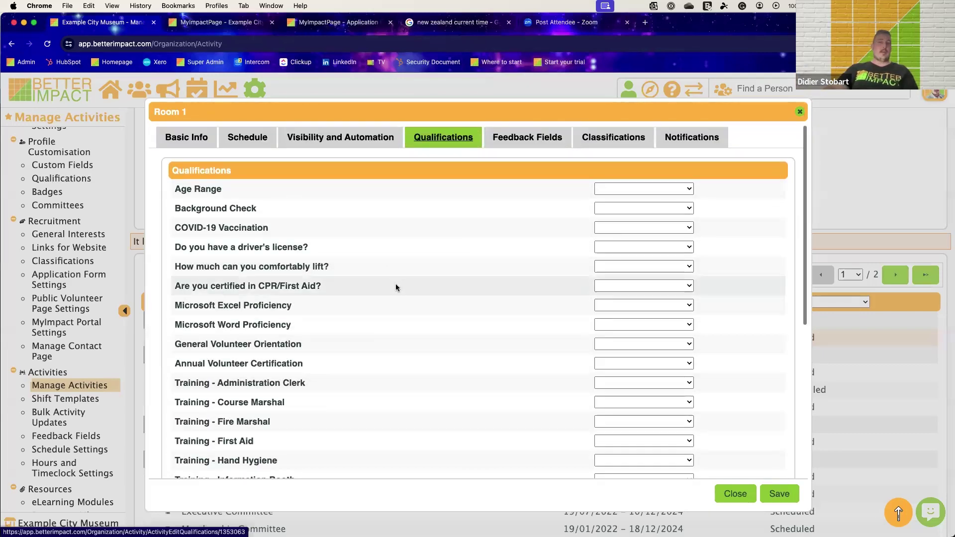
click(629, 208)
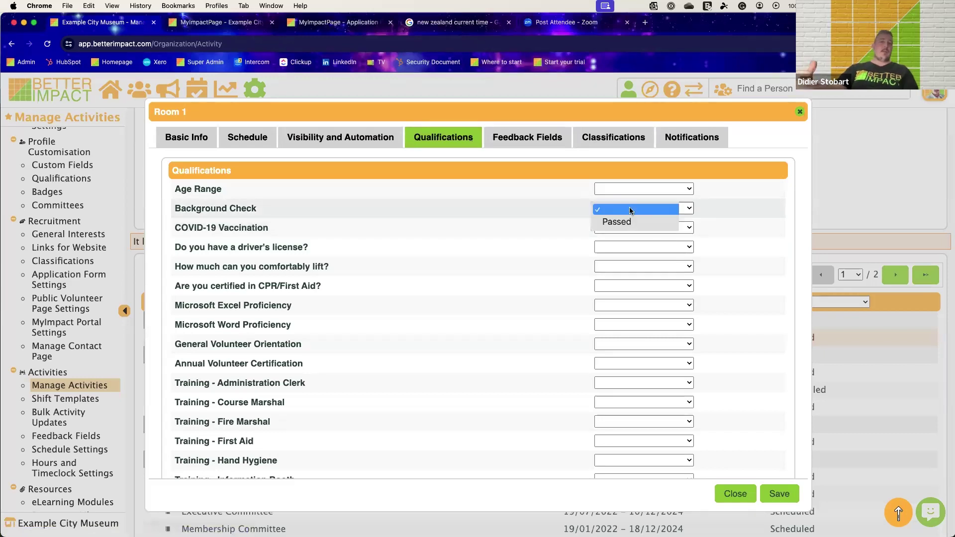
click(625, 222)
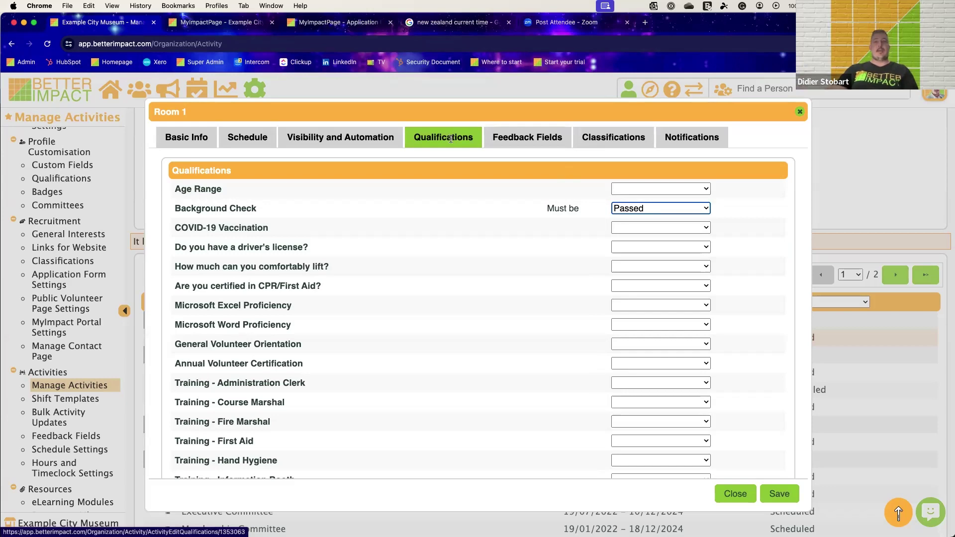
- Discard the unsaved Background Check change, review Room 1's feedback fields and close the activity
click(529, 138)
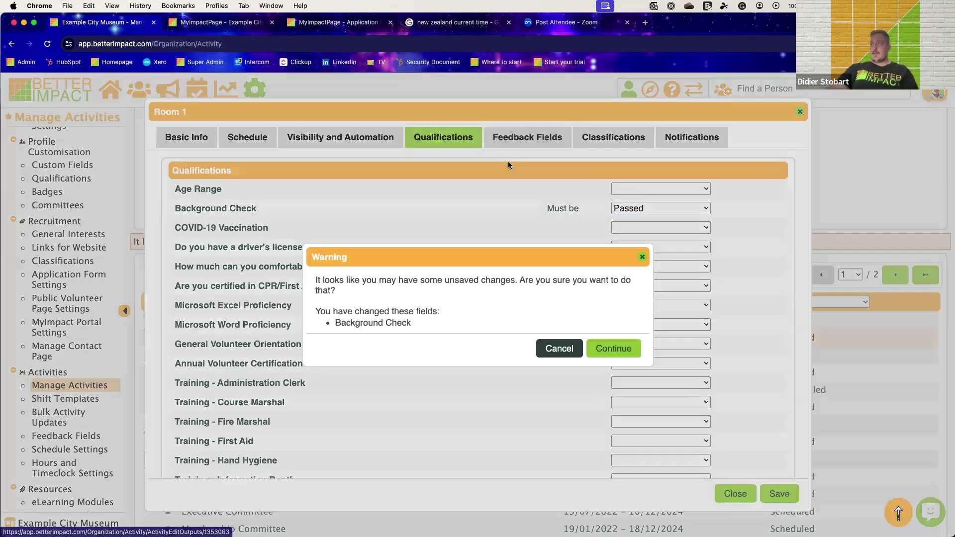
click(600, 349)
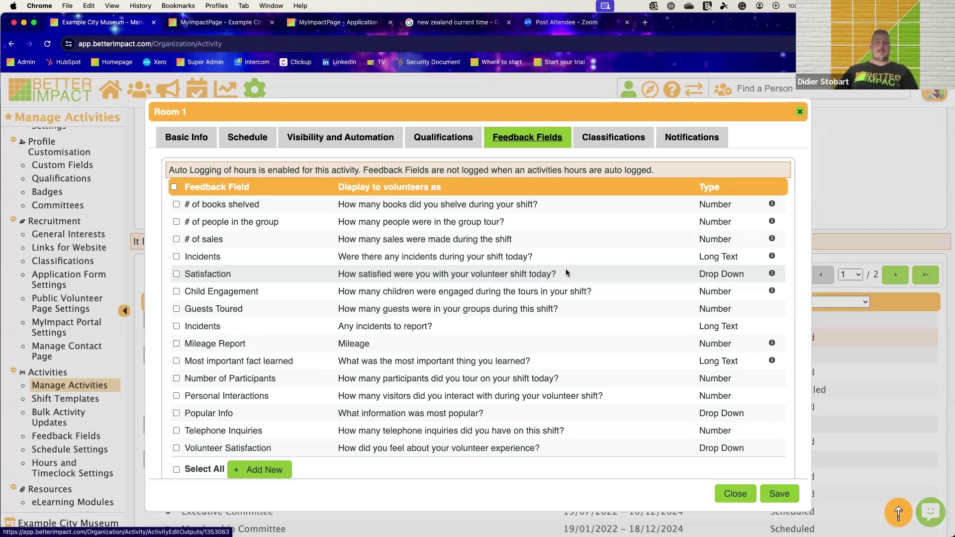
key(Escape)
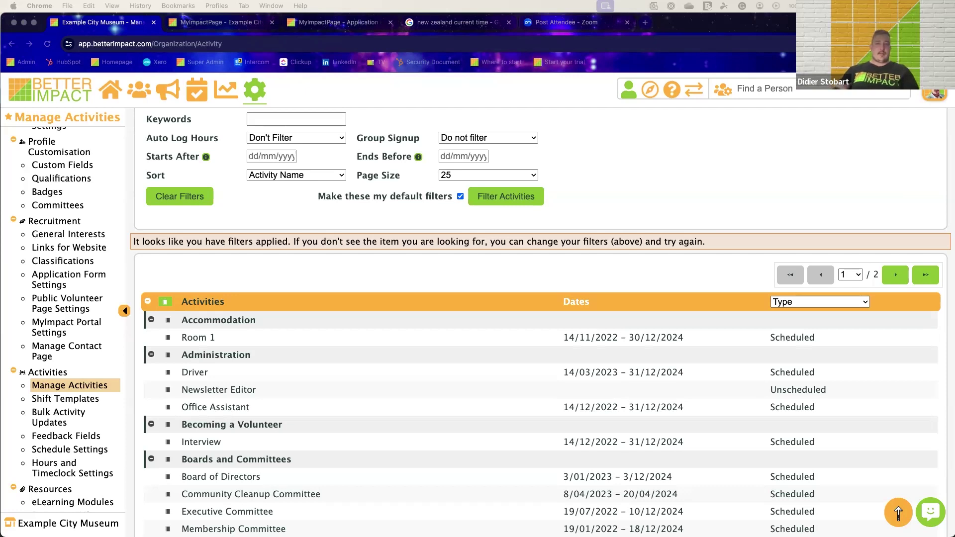
- Log in to MyImpactPage.com as a volunteer with the account's username and password
key(Return)
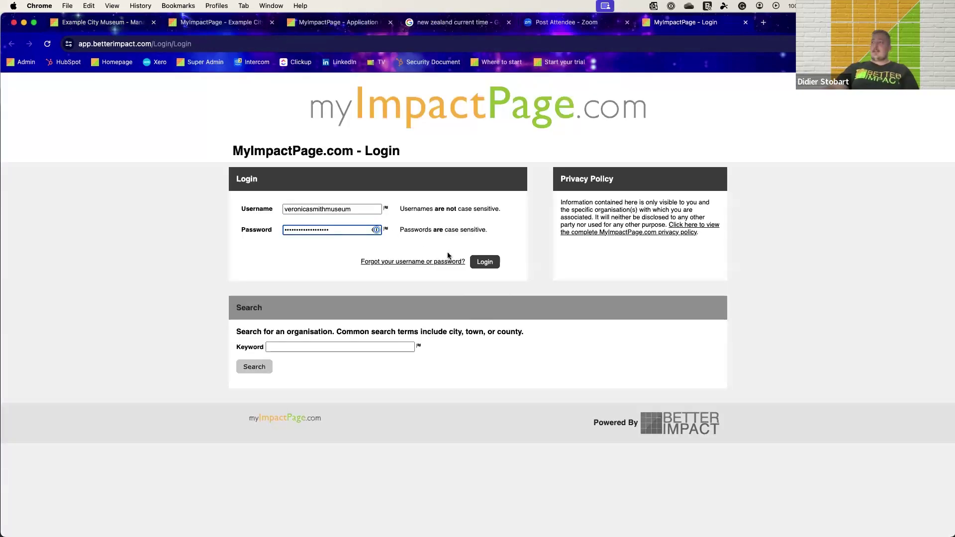
click(482, 262)
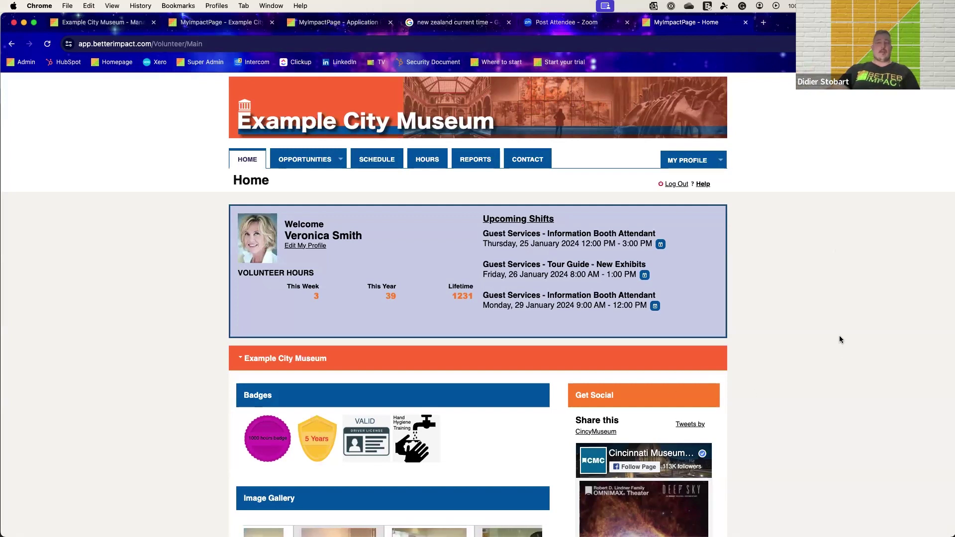
- Review the volunteer's home page, including upcoming shifts, badges, image gallery, personal message, news and files
scroll(840, 337, down, 2)
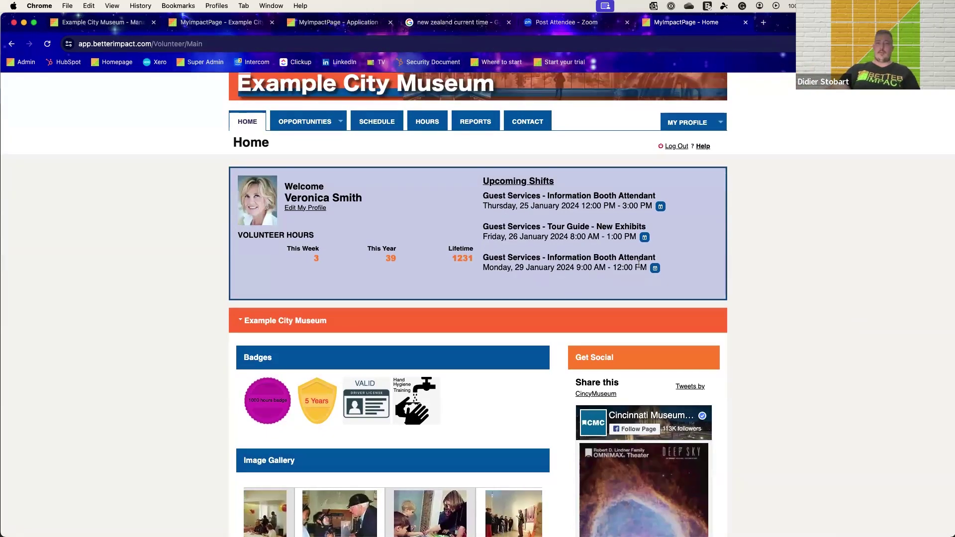
scroll(768, 292, down, 5)
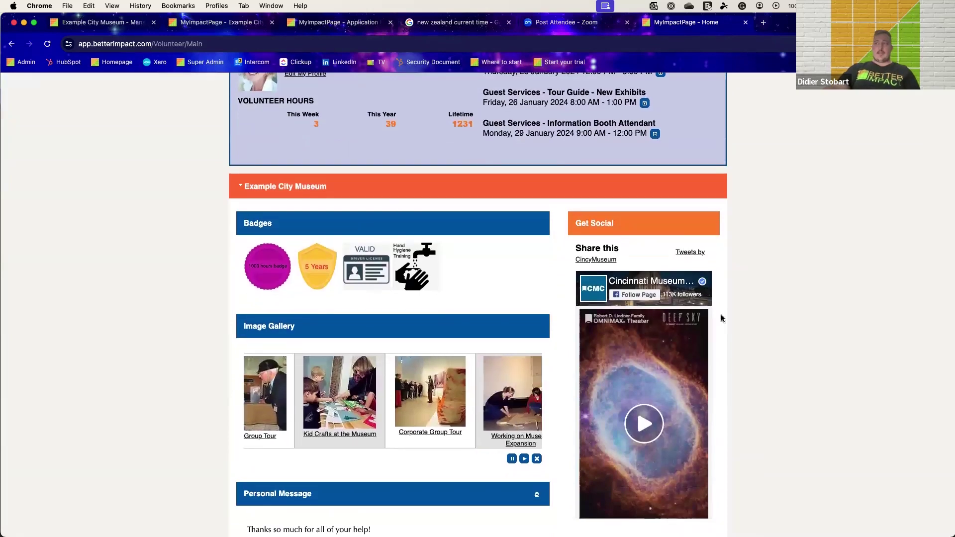
scroll(783, 310, down, 4)
scroll(783, 310, down, 3)
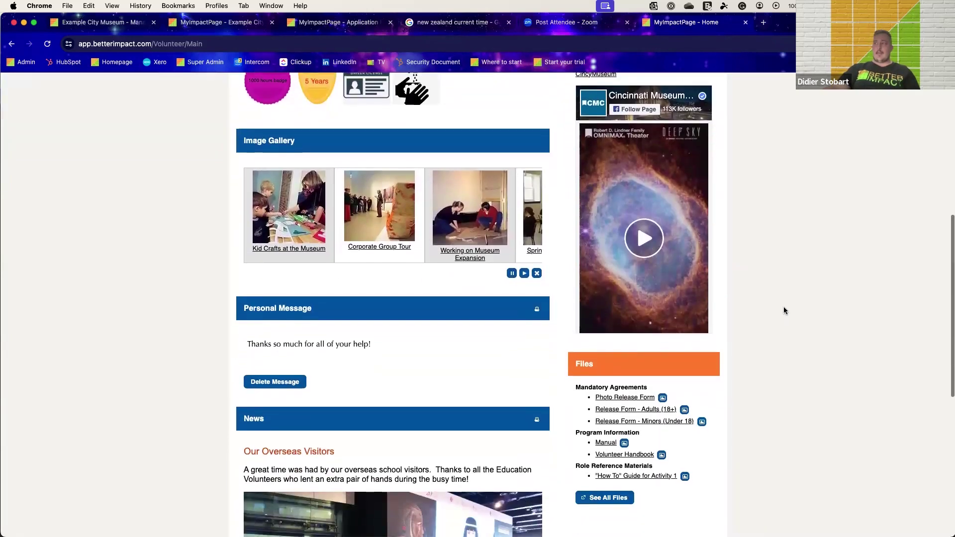
scroll(795, 273, up, 1)
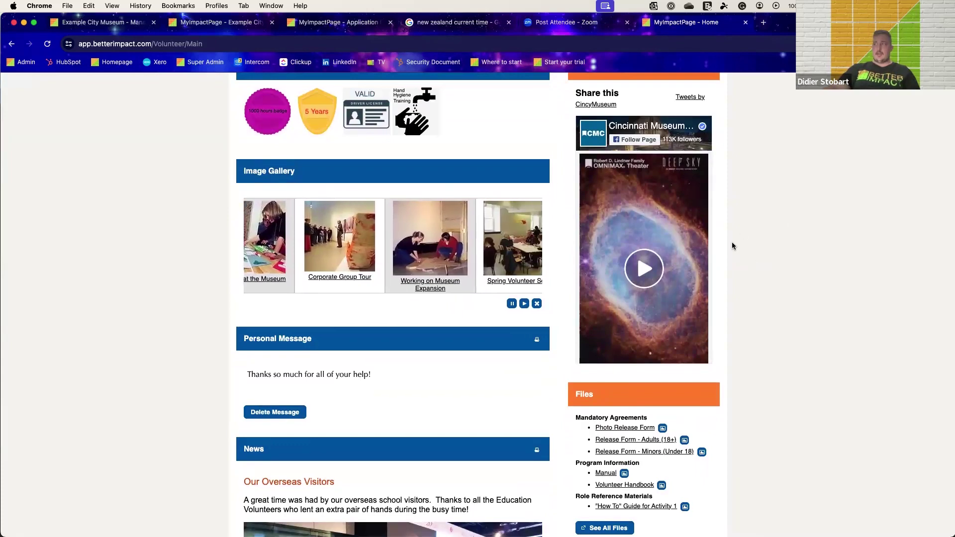
scroll(754, 250, down, 5)
scroll(754, 250, down, 4)
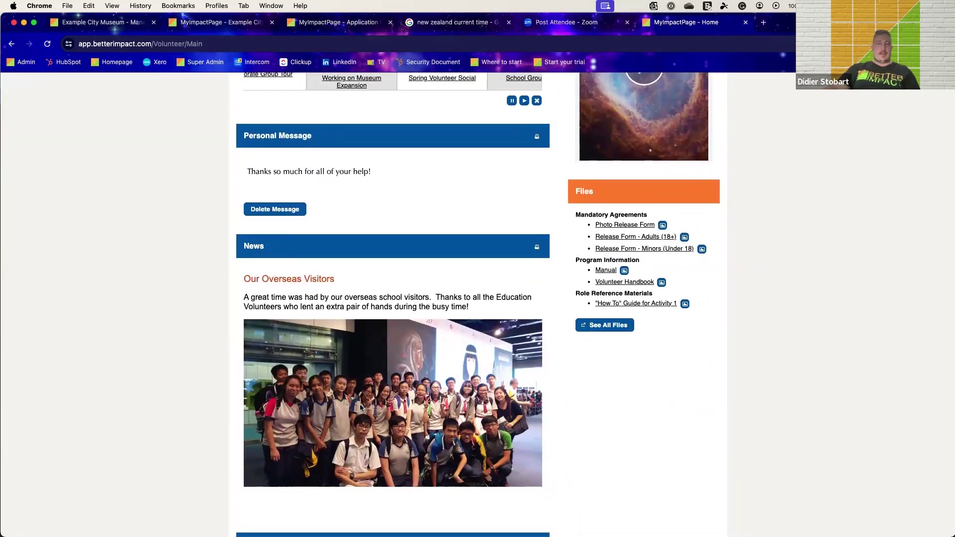
scroll(360, 407, down, 2)
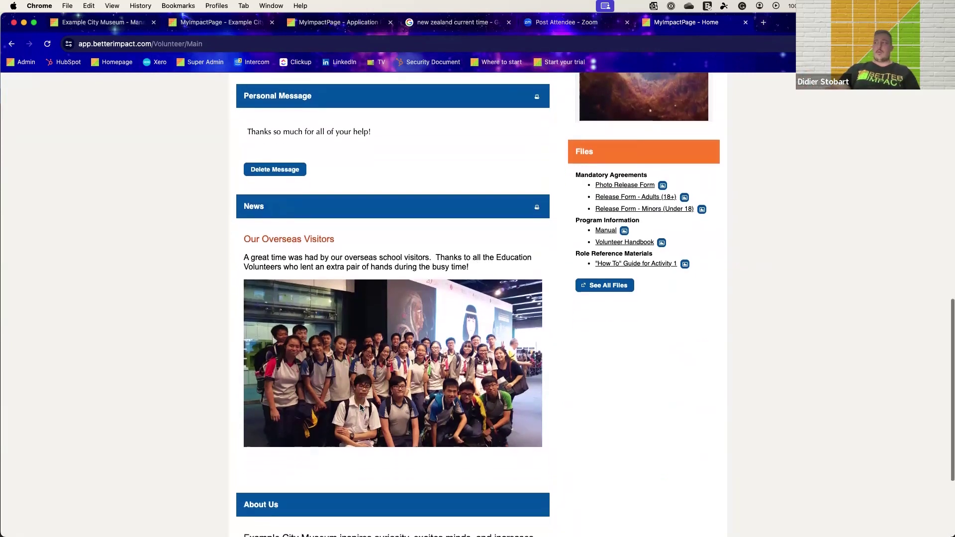
scroll(686, 399, up, 3)
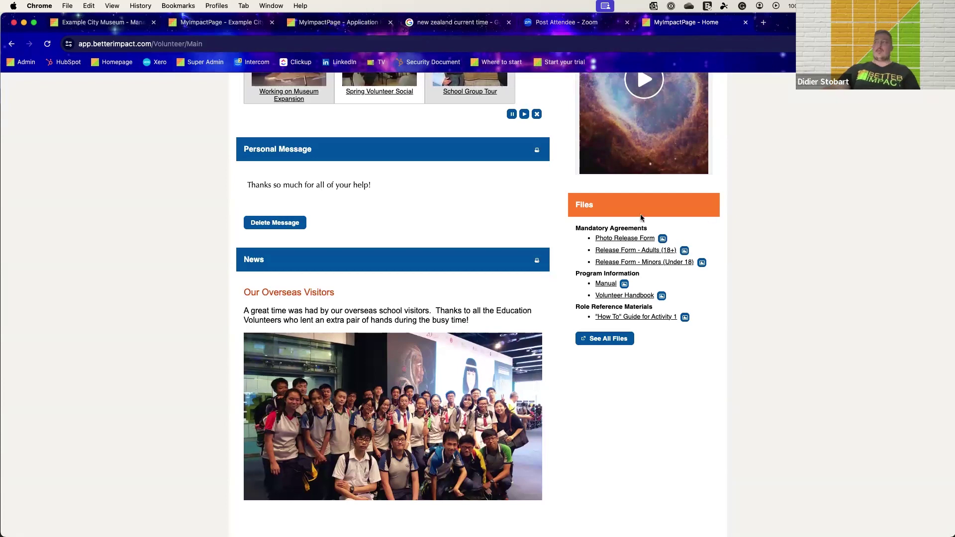
scroll(468, 412, up, 10)
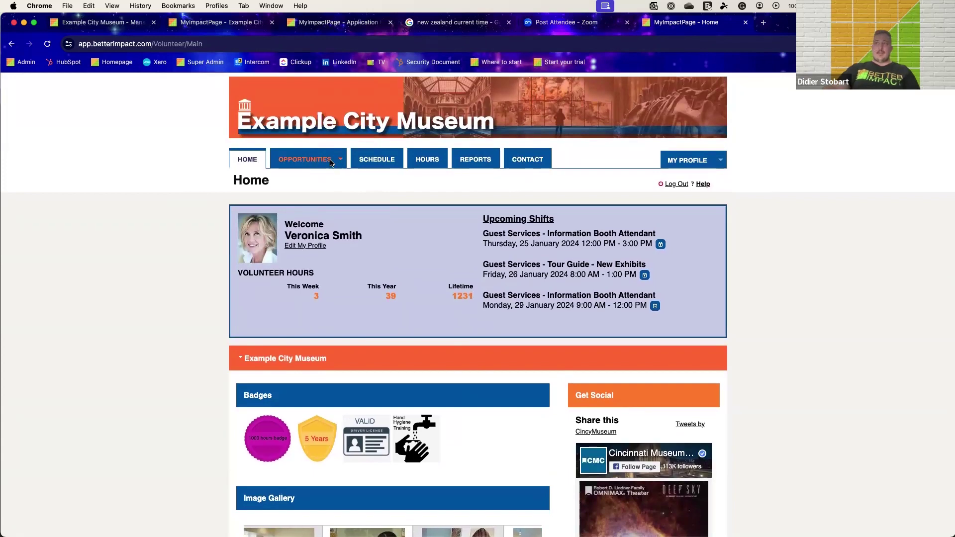
- Open Room 1 from the volunteer's Opportunity List and examine its available shifts and sign-up options
mouse_move(306, 160)
click(298, 191)
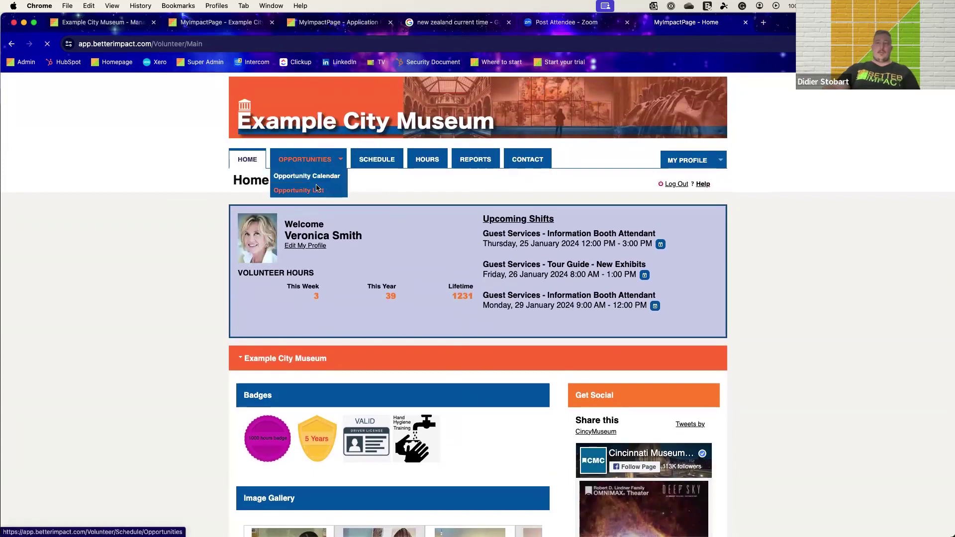
scroll(197, 213, down, 1)
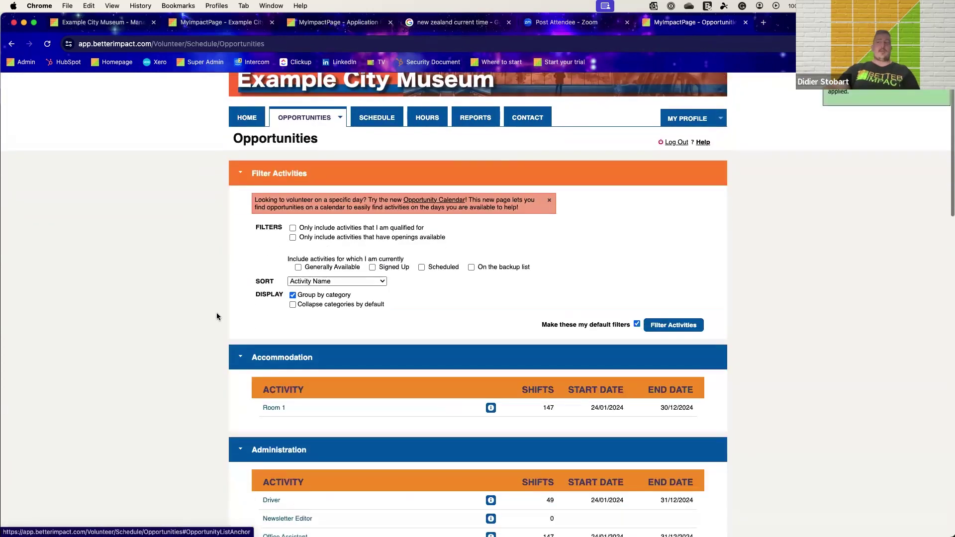
click(270, 406)
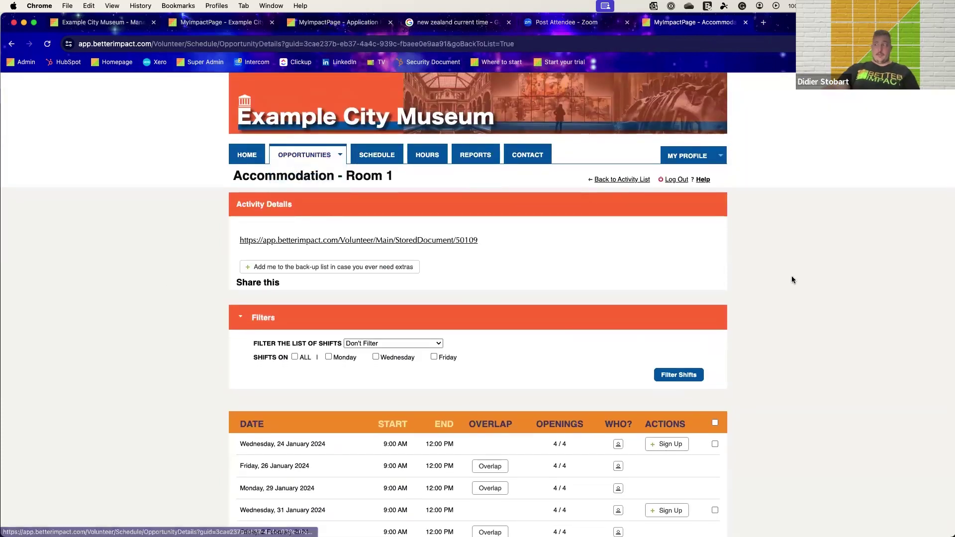
scroll(786, 274, down, 5)
scroll(786, 275, down, 2)
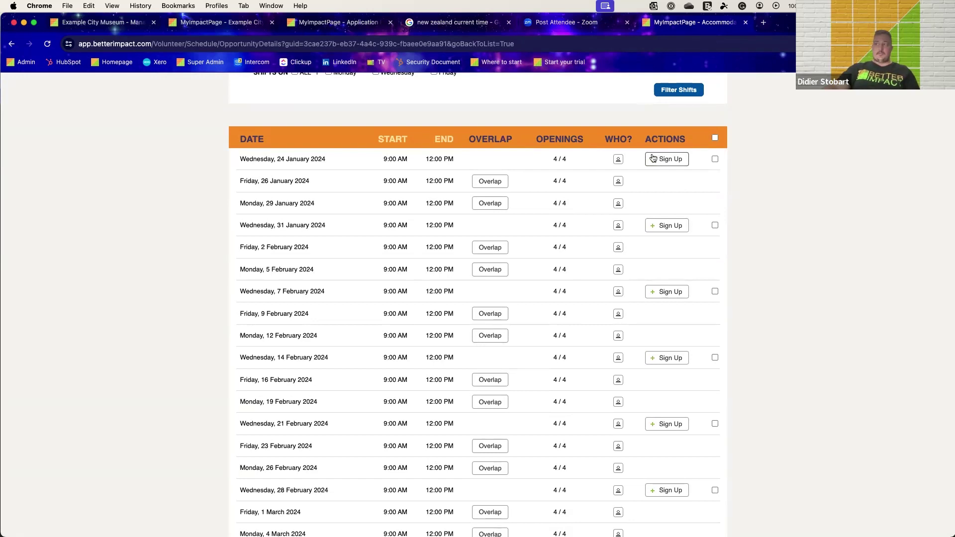
- Try selecting all of Room 1's available shifts at once, and clear the selection again
click(713, 137)
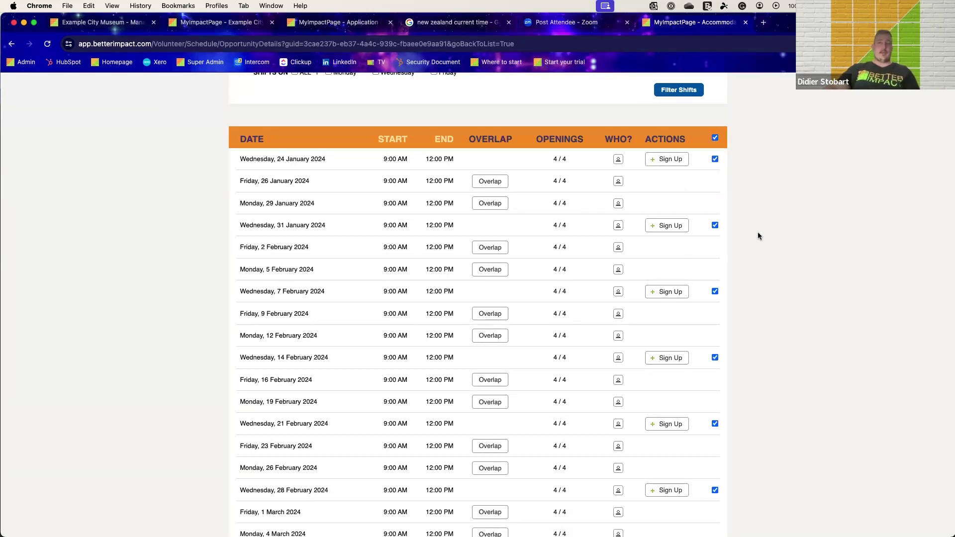
scroll(757, 231, up, 1)
click(714, 153)
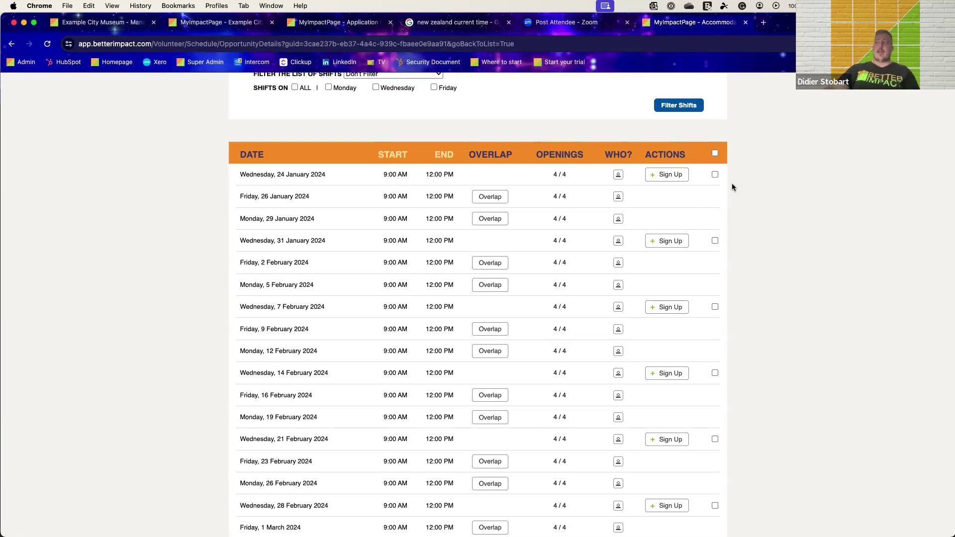
- Review Room 1's shift filters, overlap indicators, openings and activity details
scroll(733, 228, up, 2)
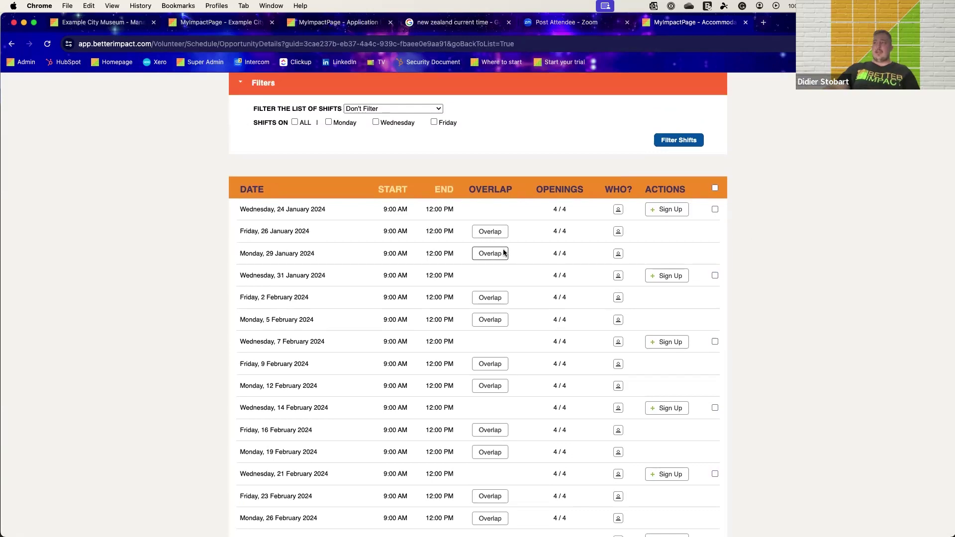
scroll(555, 255, down, 6)
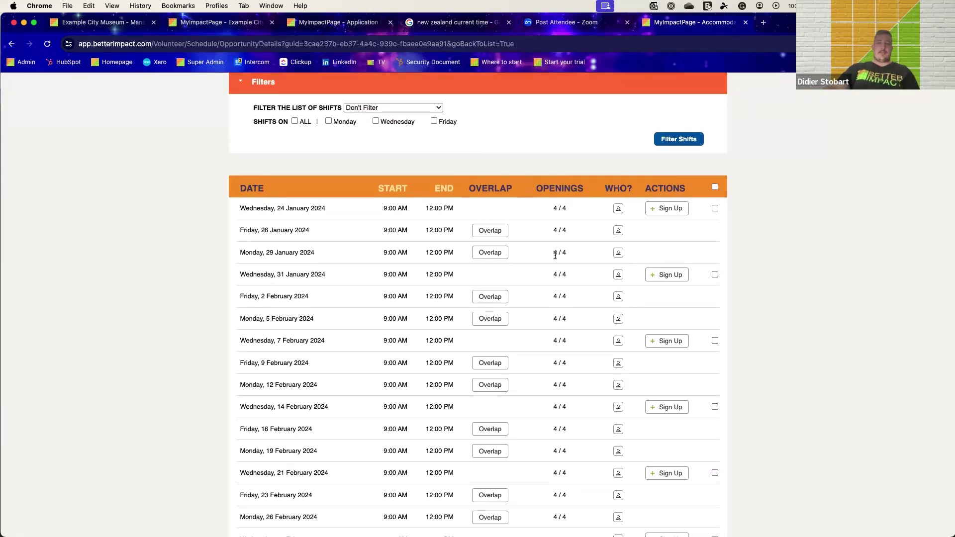
scroll(434, 253, up, 15)
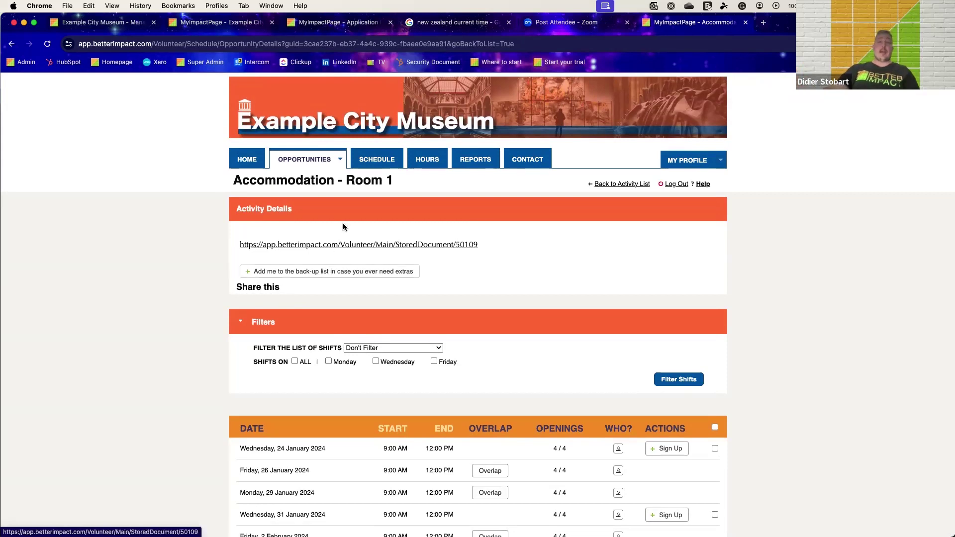
- Open the volunteer's Schedule and review the assigned shifts, date filters and removal options
click(376, 168)
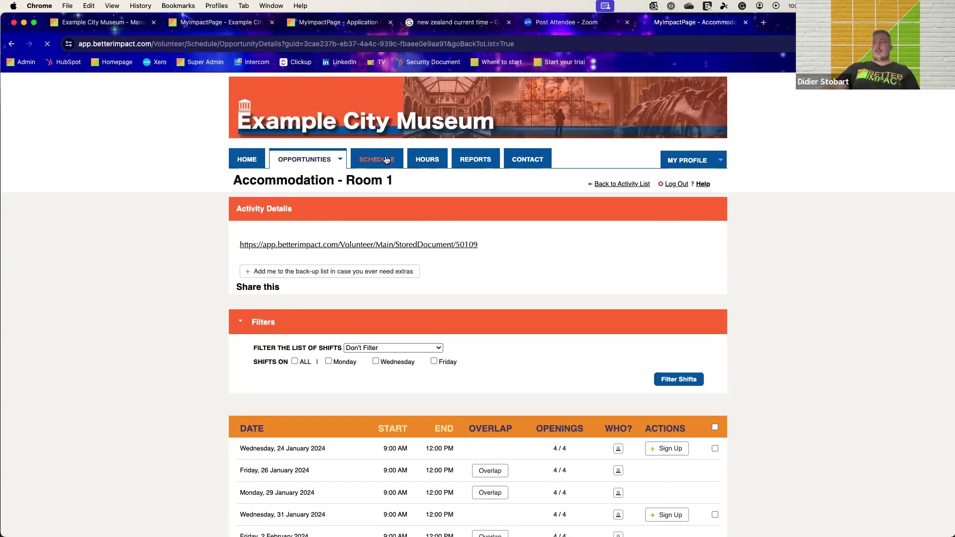
scroll(817, 313, down, 5)
scroll(821, 316, up, 1)
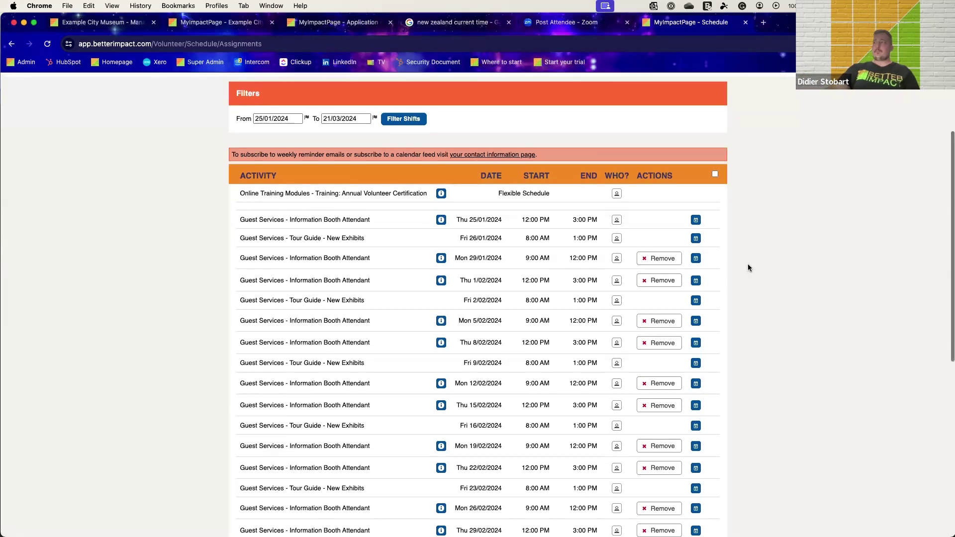
scroll(747, 263, up, 1)
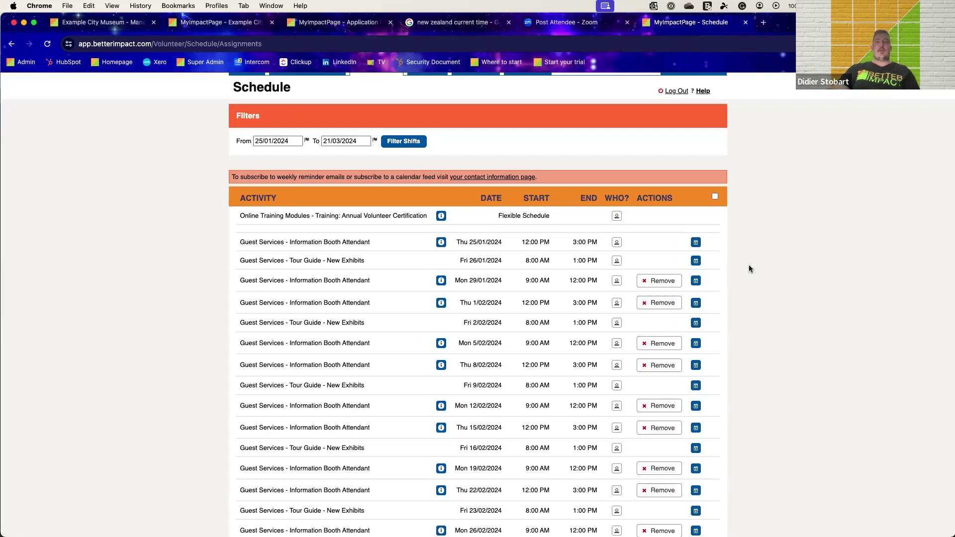
scroll(745, 277, down, 1)
scroll(744, 274, down, 10)
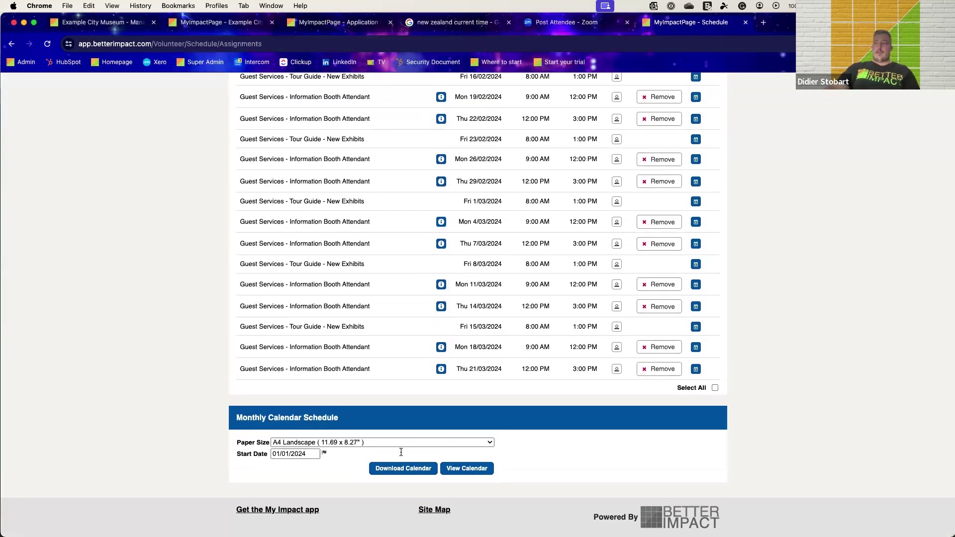
- View the Monthly Calendar Schedule in A4 Landscape starting 01/01/2024 and look over the generated calendar
click(466, 468)
scroll(751, 350, down, 6)
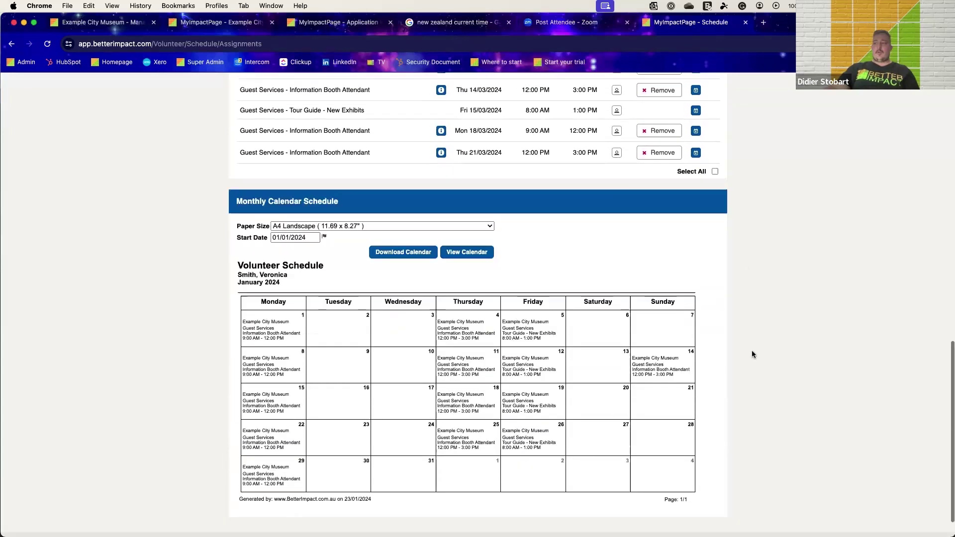
scroll(751, 350, down, 1)
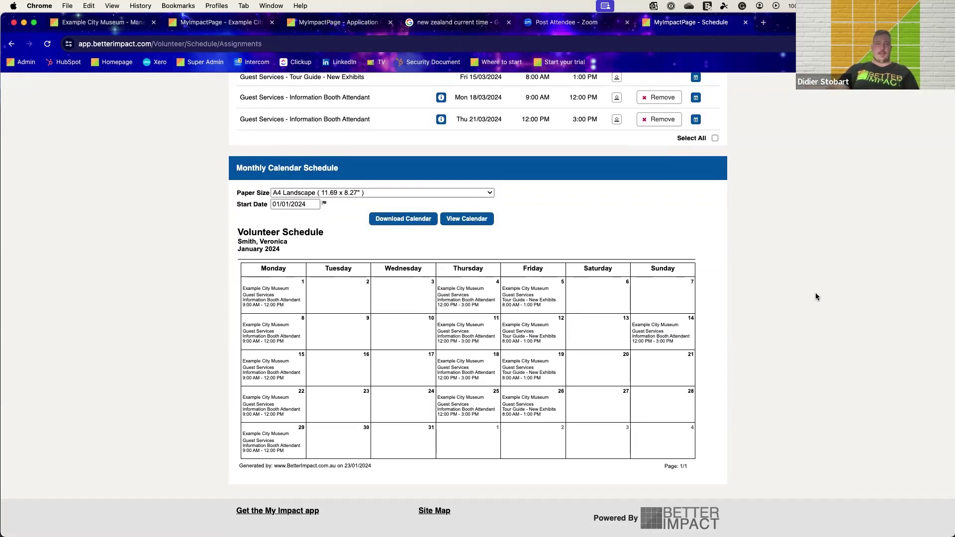
scroll(815, 292, up, 15)
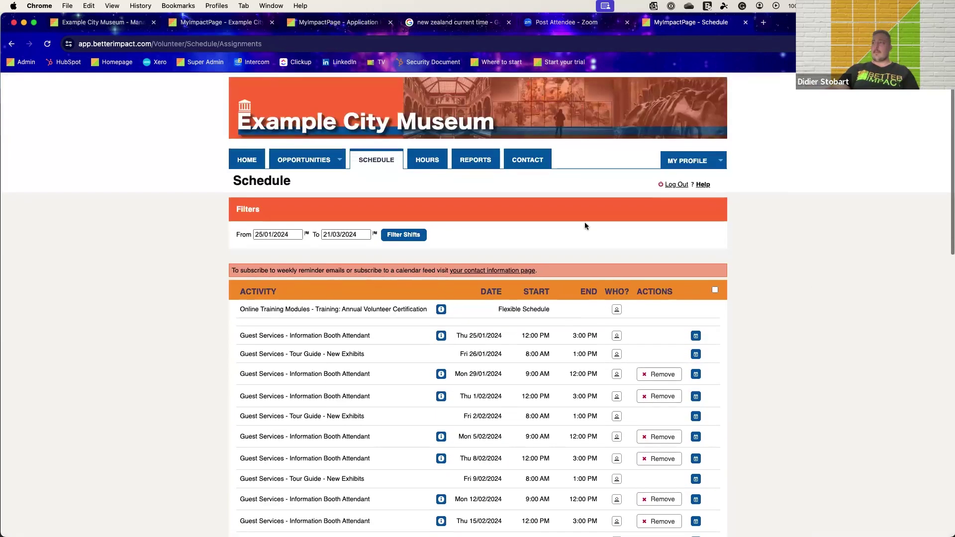
- Open the volunteer's Hours page and choose Information Booth Attendant as the activity for logging hours
click(427, 159)
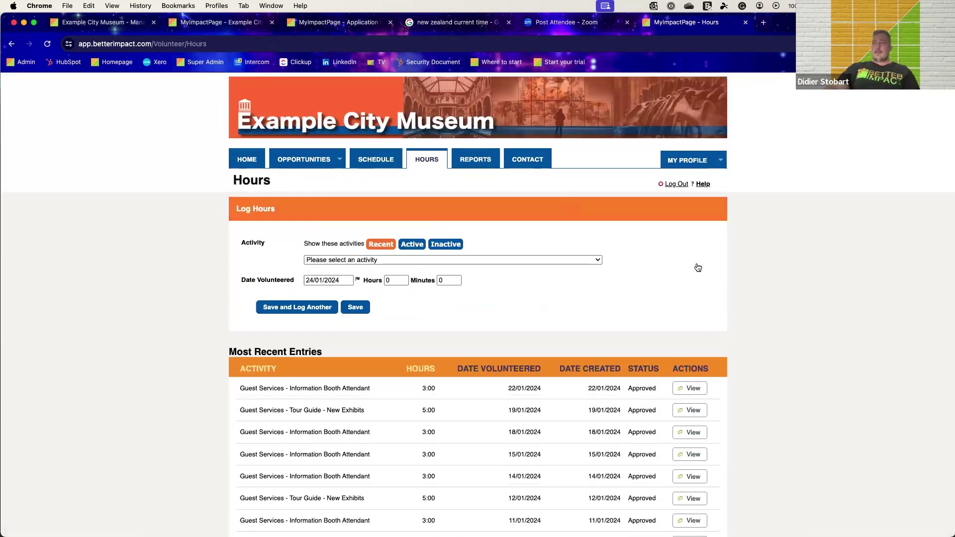
scroll(701, 266, down, 2)
click(366, 228)
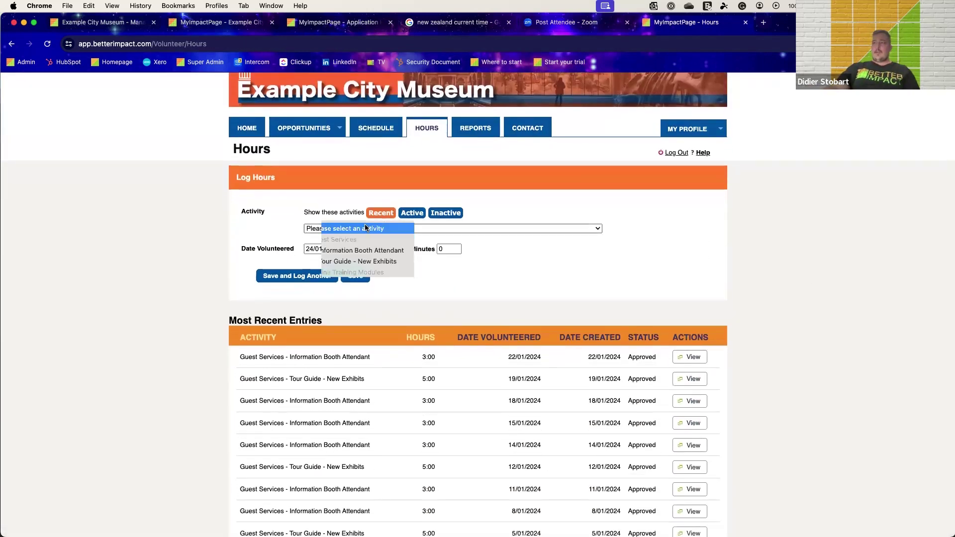
click(366, 250)
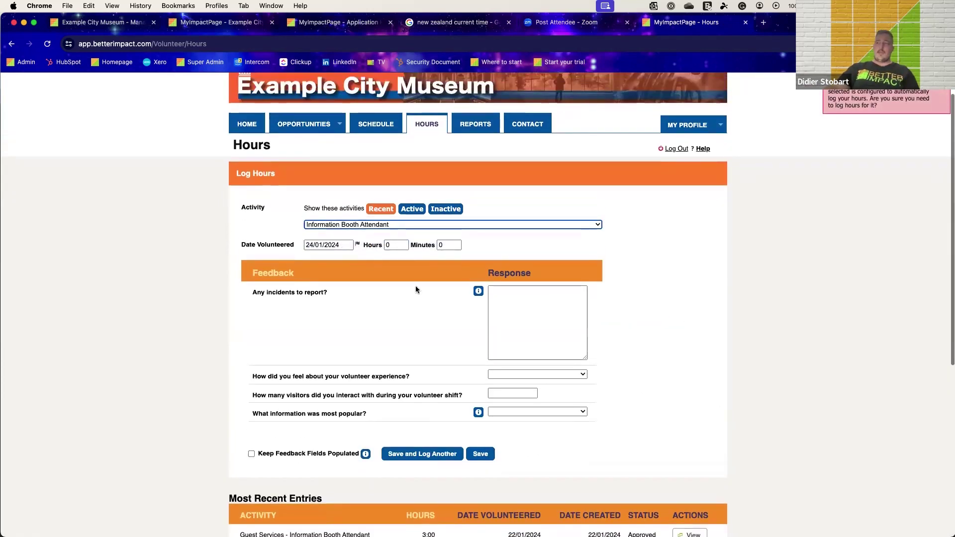
- Examine the Log Hours form's feedback questions, the volunteer experience rating options and the hours field for Information Booth Attendant
scroll(395, 307, down, 1)
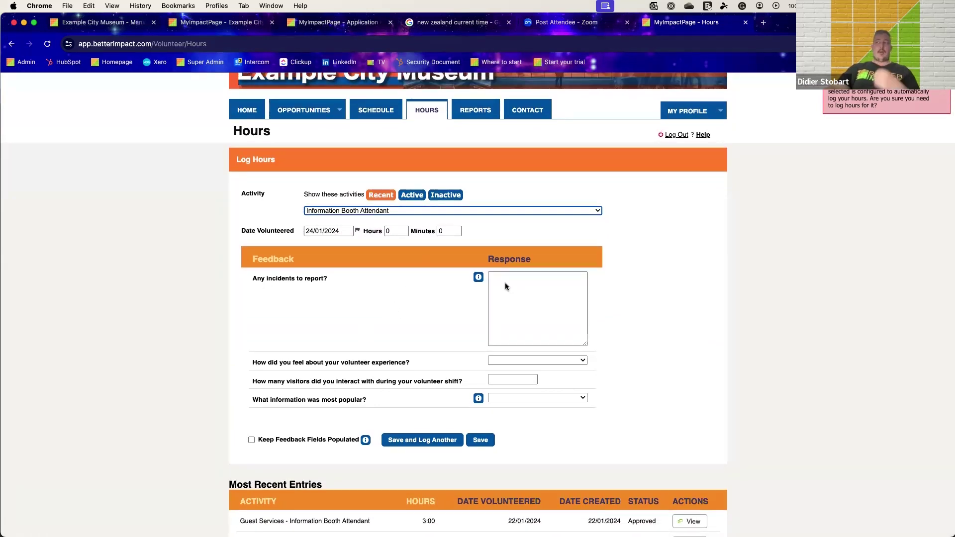
click(545, 287)
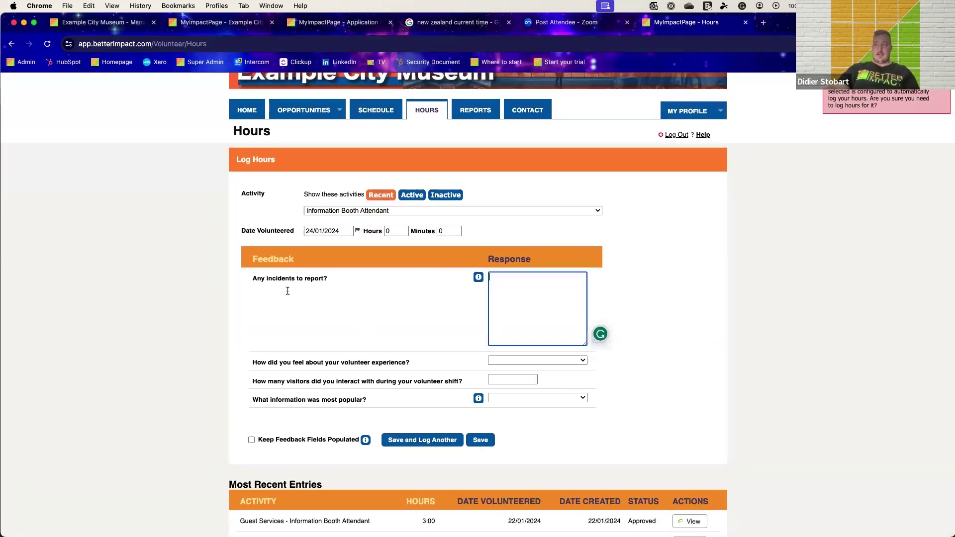
click(545, 360)
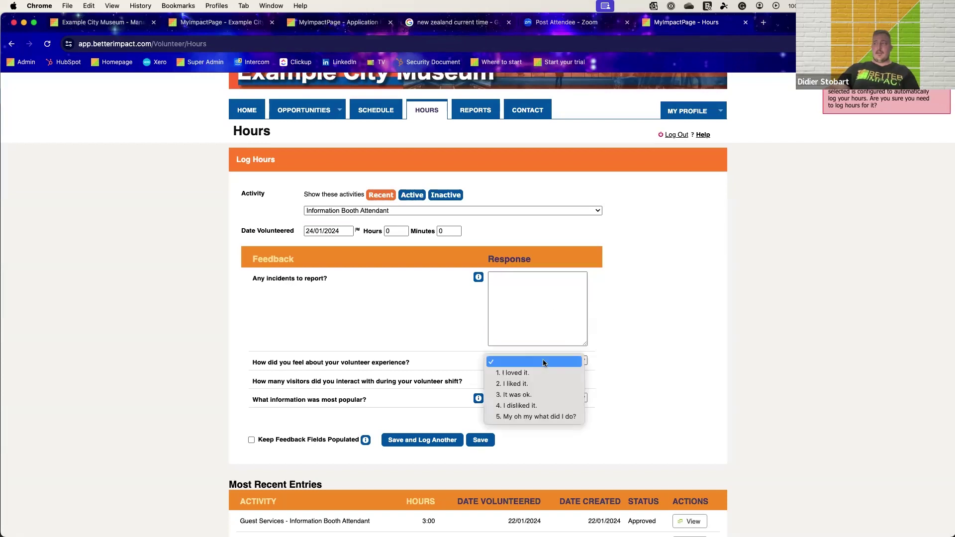
click(609, 377)
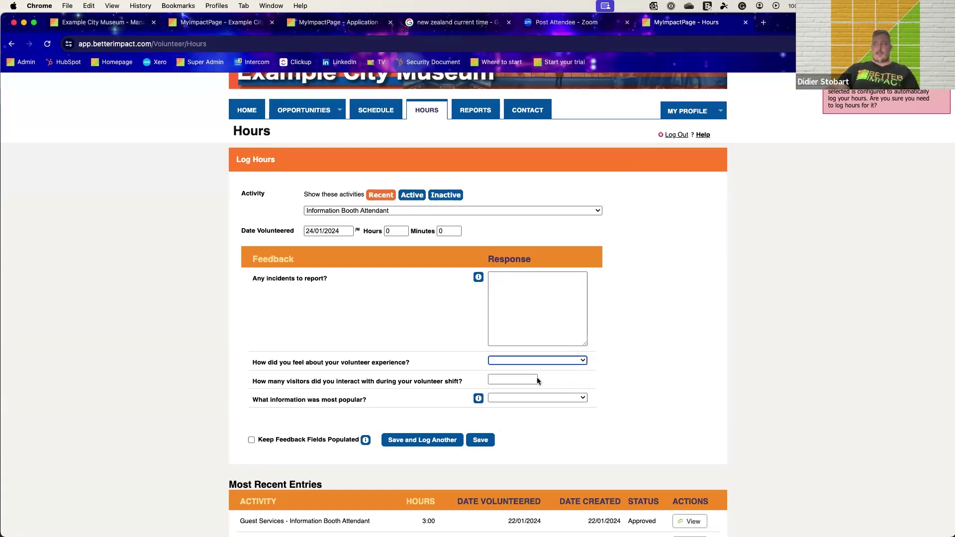
scroll(627, 365, down, 1)
scroll(607, 360, down, 1)
click(393, 183)
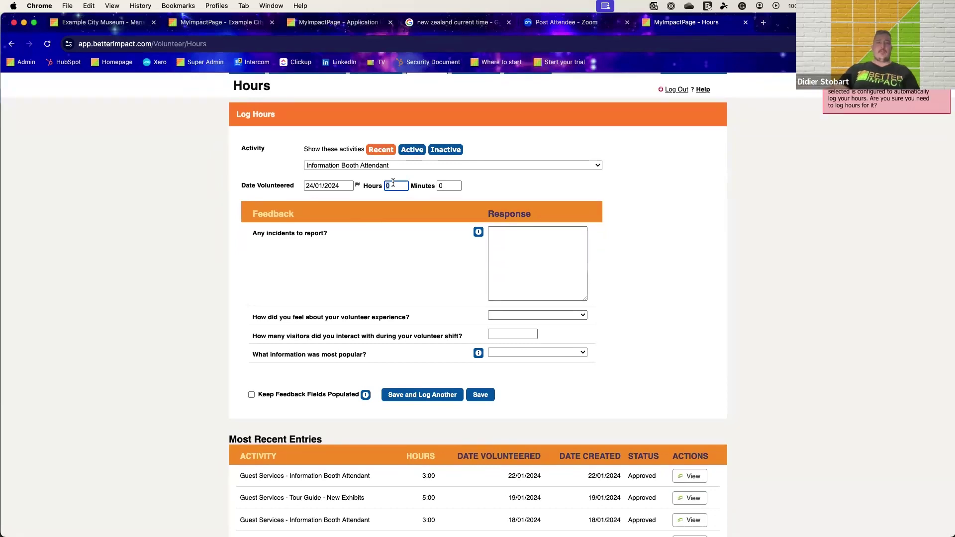
scroll(394, 182, up, 2)
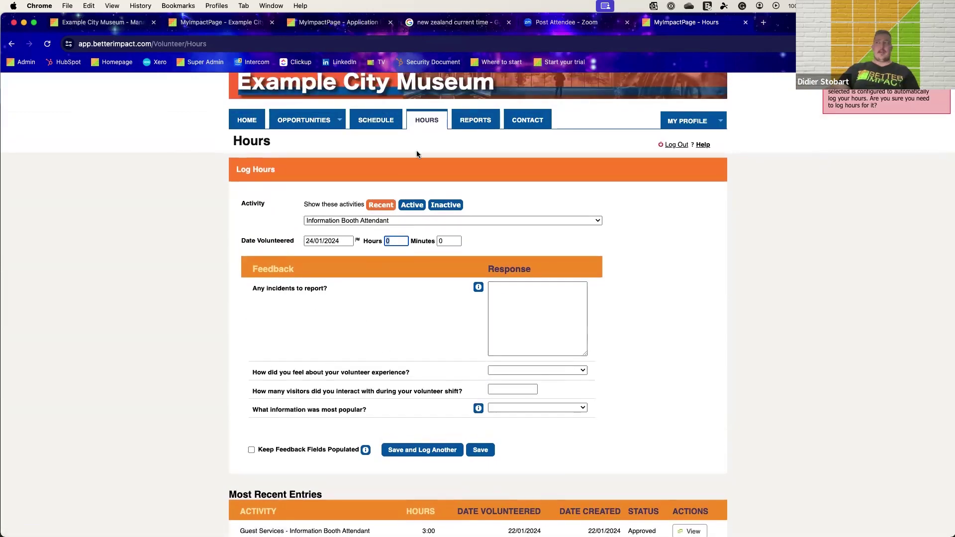
- Look over the Most Recent Entries list of logged hours, including dates and approval status
scroll(812, 301, down, 5)
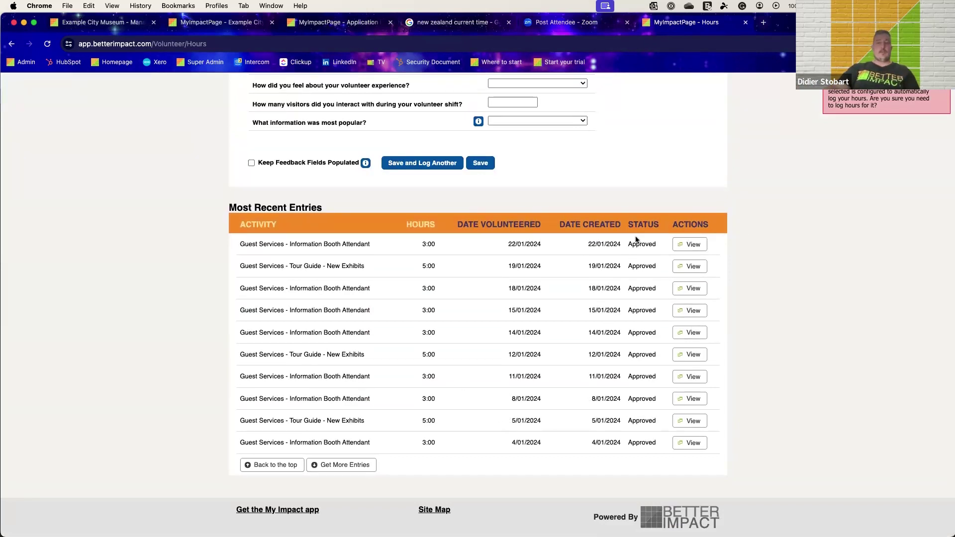
scroll(635, 240, up, 4)
scroll(634, 237, up, 2)
- Open the volunteer's Reports page, view the A4 Detailed Hours Report for 1/01/2024 - 23/01/2024 by activity name, and review the hours chart
click(475, 121)
scroll(215, 232, down, 6)
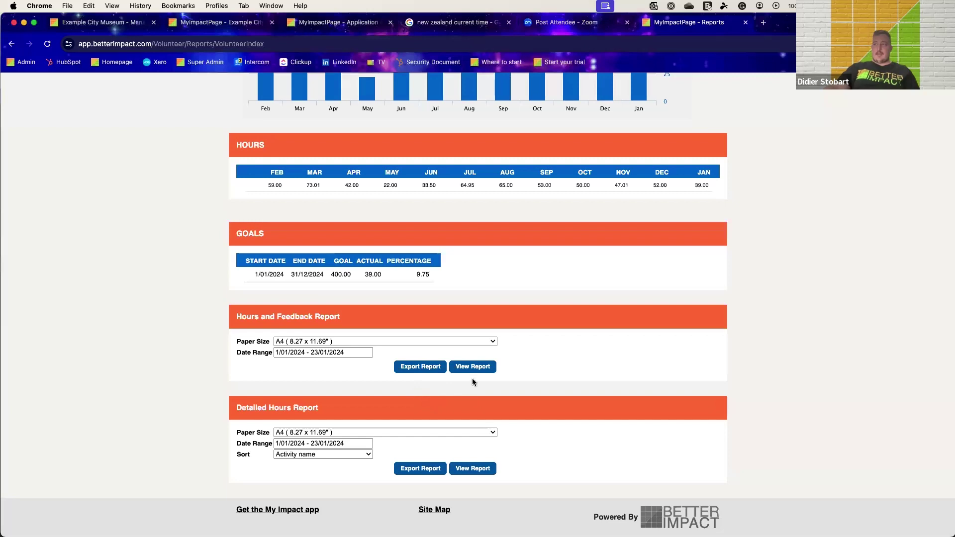
click(479, 467)
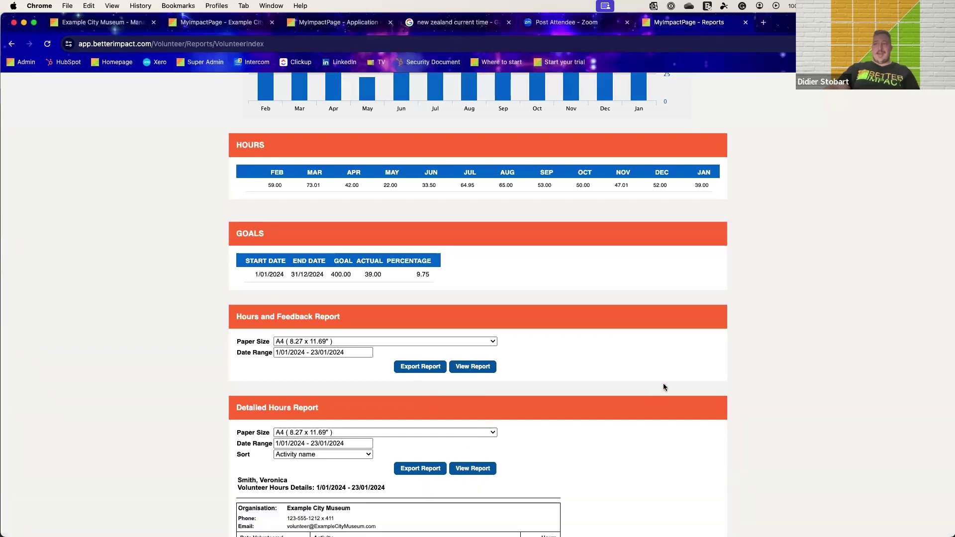
scroll(696, 348, down, 4)
scroll(714, 325, up, 2)
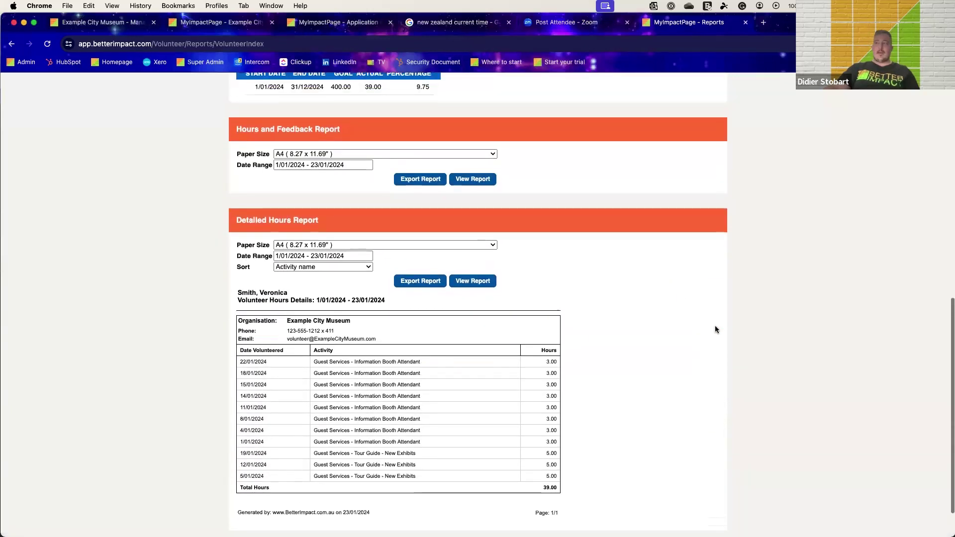
scroll(625, 325, down, 2)
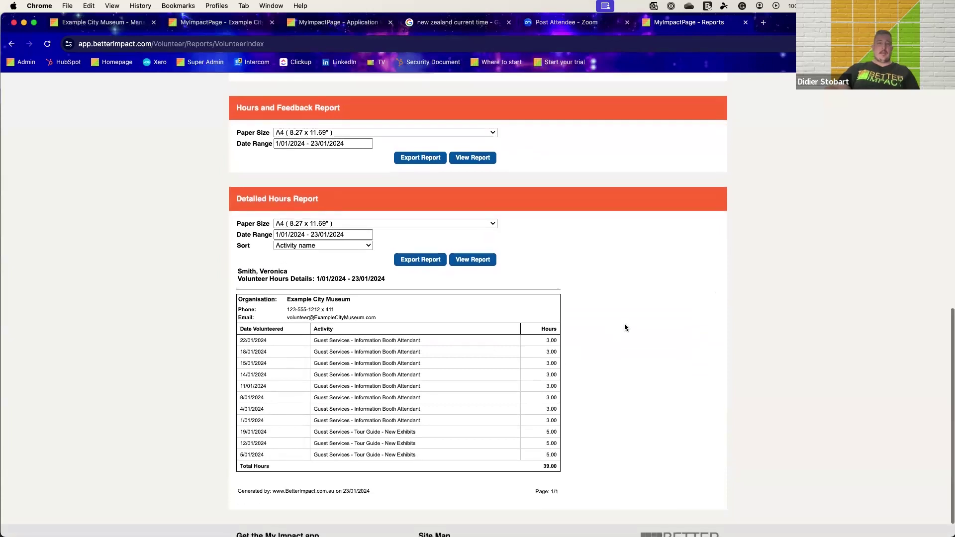
scroll(624, 324, up, 2)
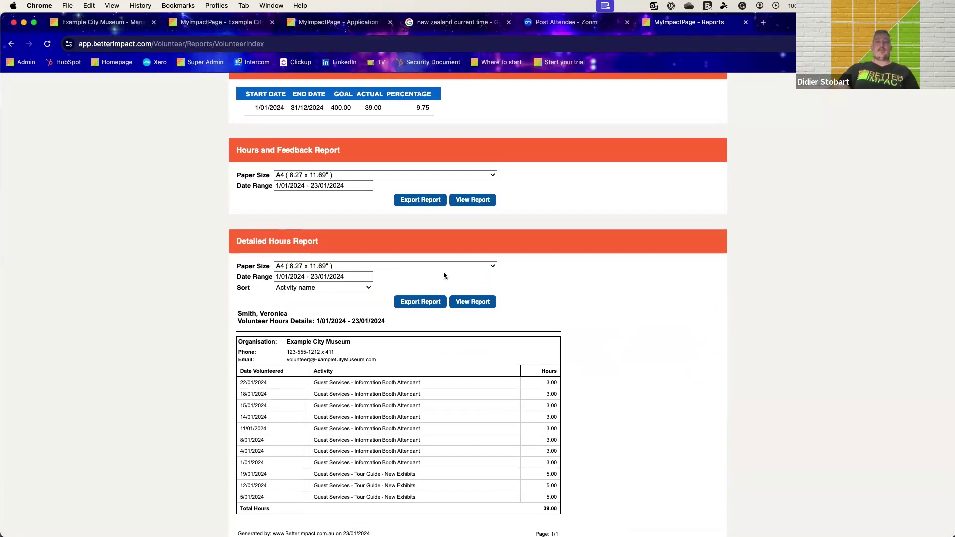
scroll(636, 332, up, 2)
scroll(430, 258, up, 8)
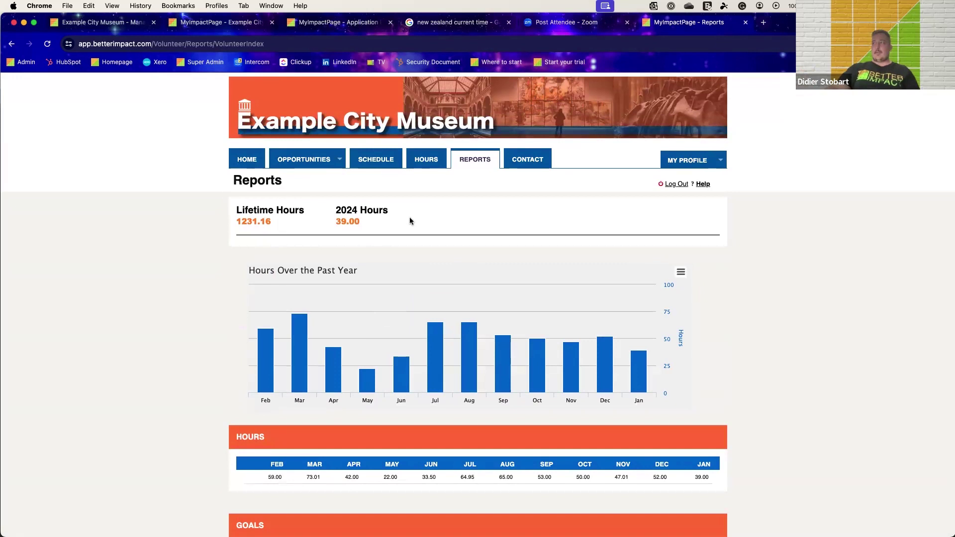
- Open the Training page in the volunteer's profile and start taking the Annual Volunteer Certification
click(699, 161)
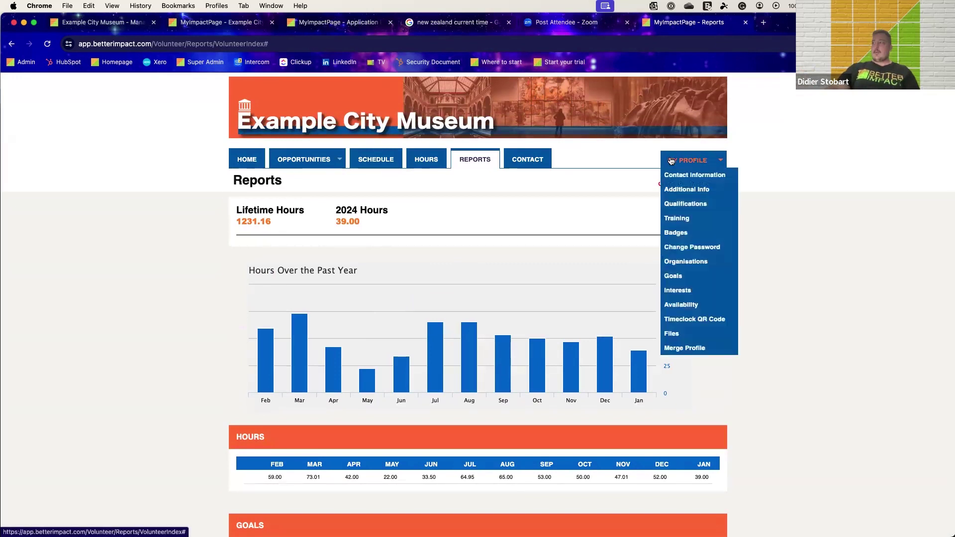
click(676, 217)
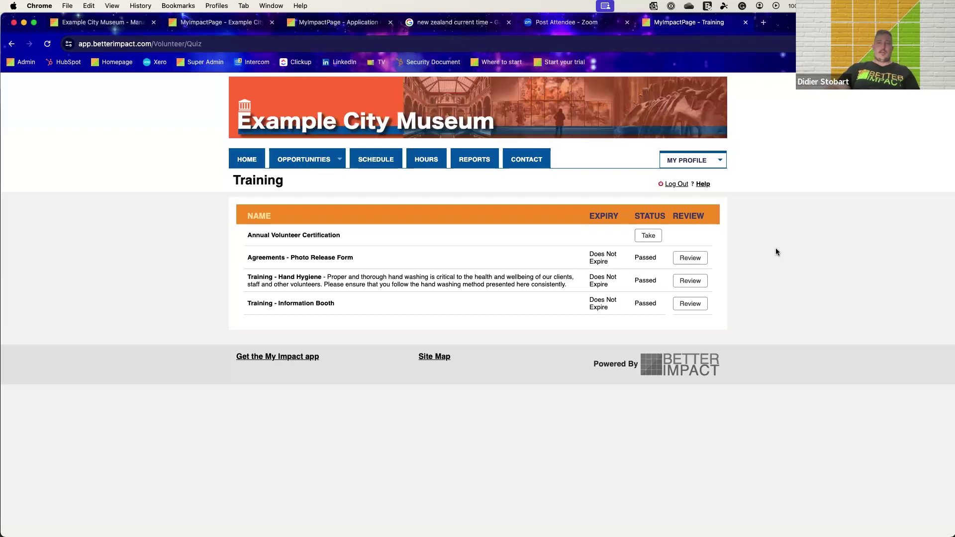
click(651, 236)
- Review the Annual Volunteer Certification's embedded videos, multiple-choice questions and submission section
scroll(794, 285, down, 2)
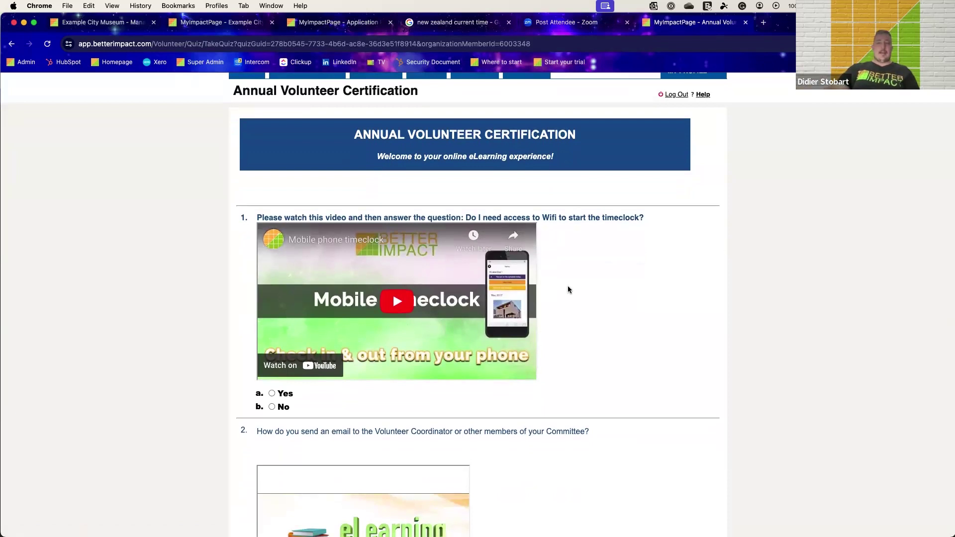
scroll(595, 286, down, 2)
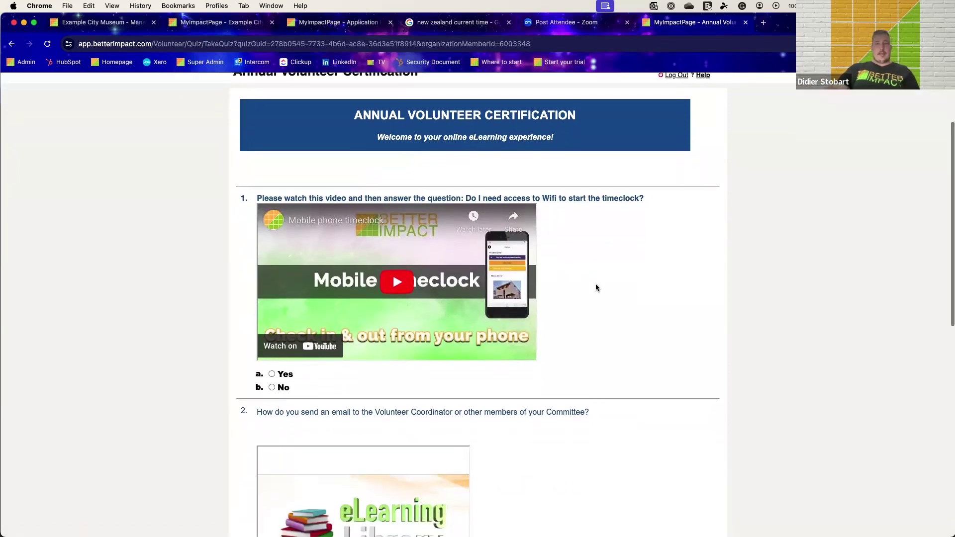
scroll(595, 287, up, 1)
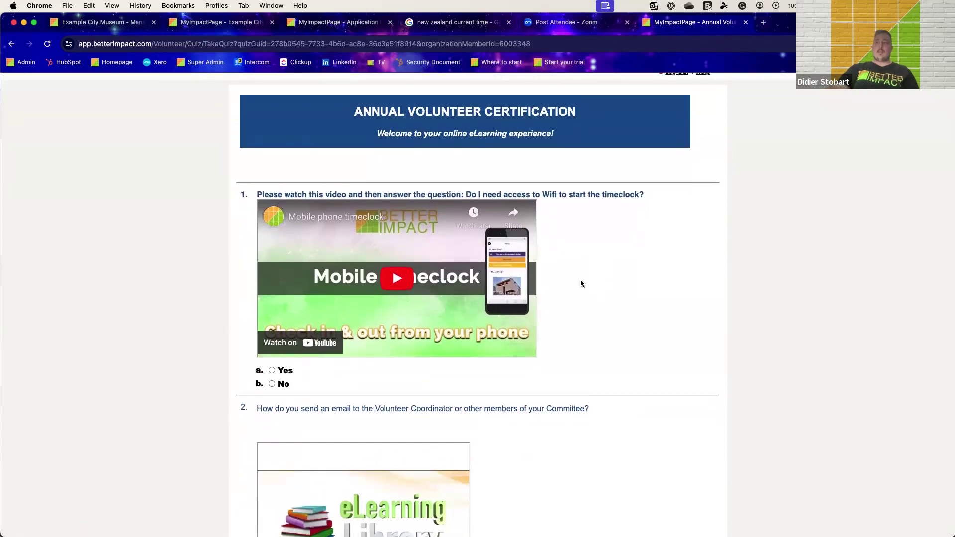
scroll(592, 283, down, 4)
scroll(577, 288, down, 4)
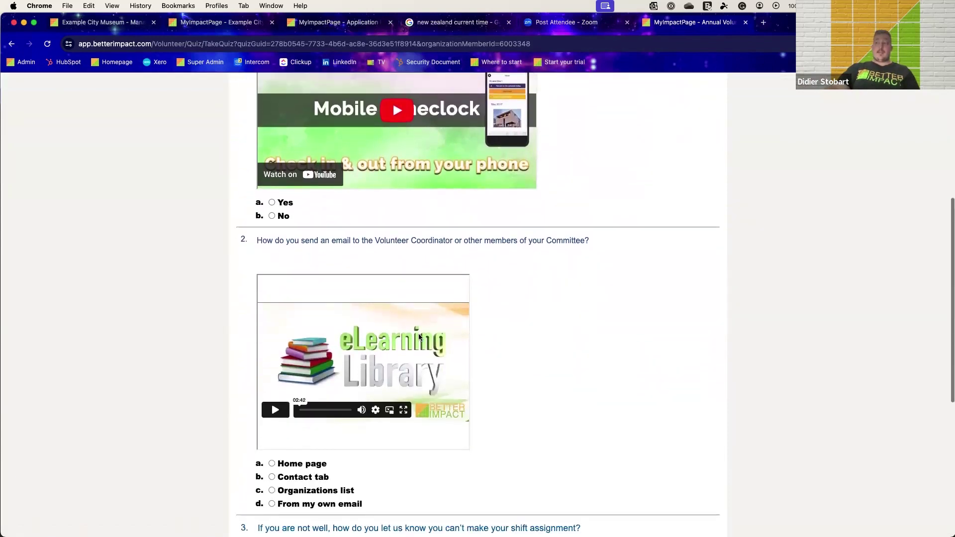
scroll(545, 334, up, 5)
scroll(546, 335, down, 15)
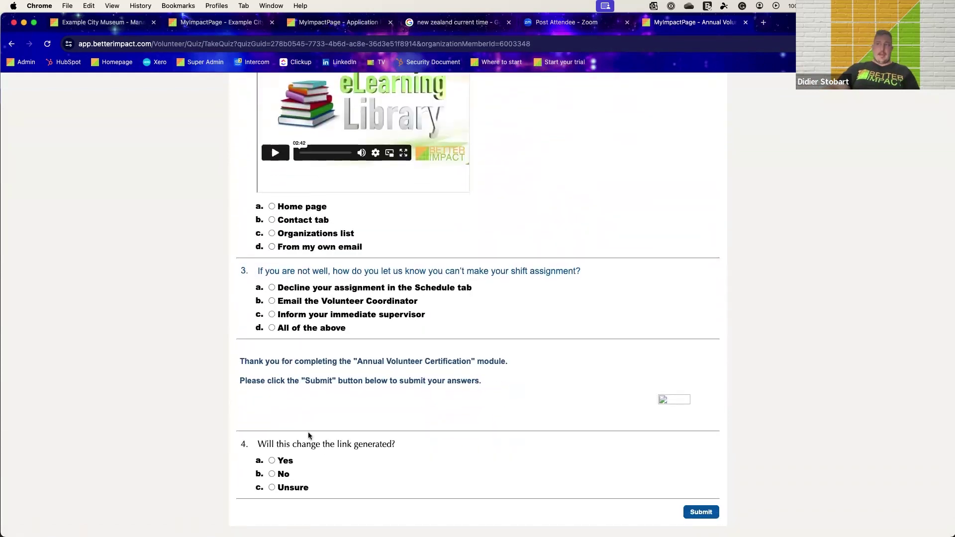
scroll(519, 367, down, 2)
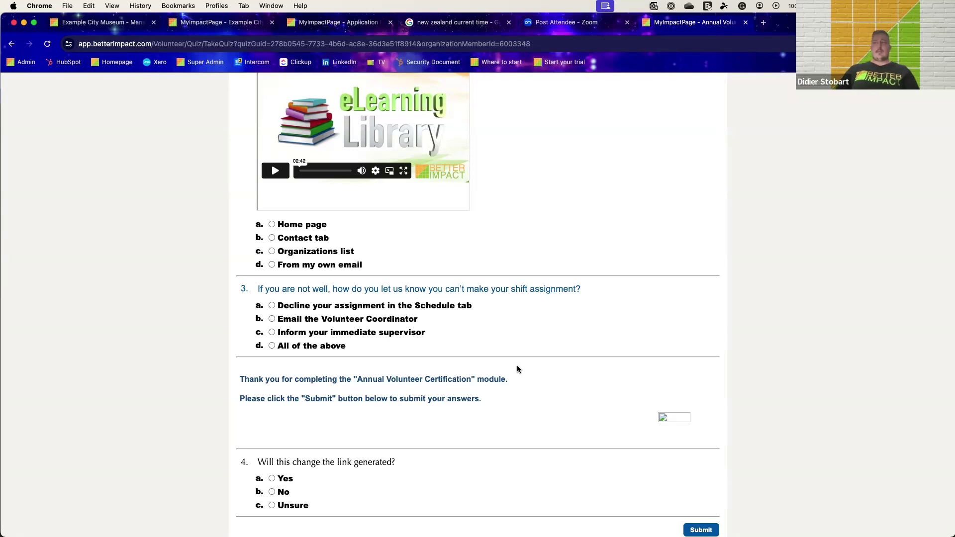
scroll(518, 369, up, 15)
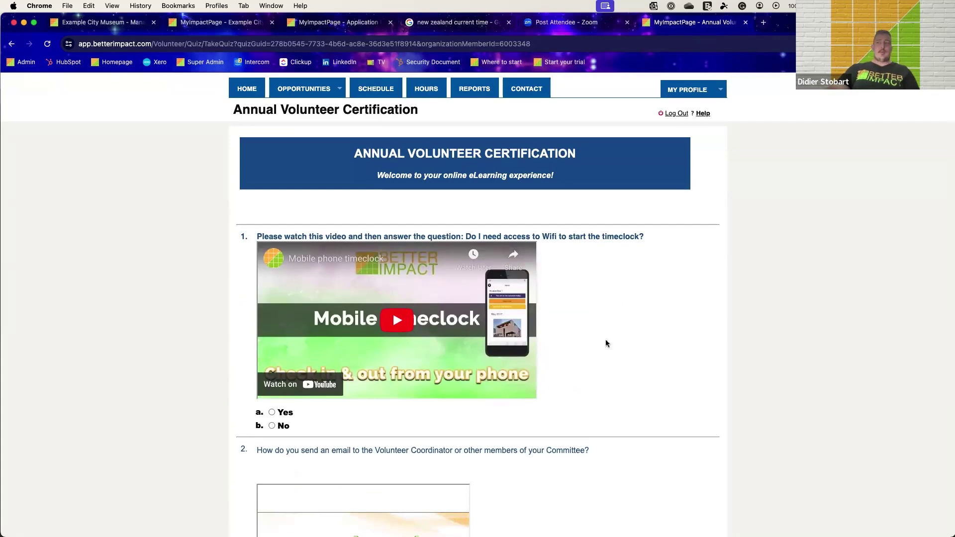
scroll(625, 340, up, 3)
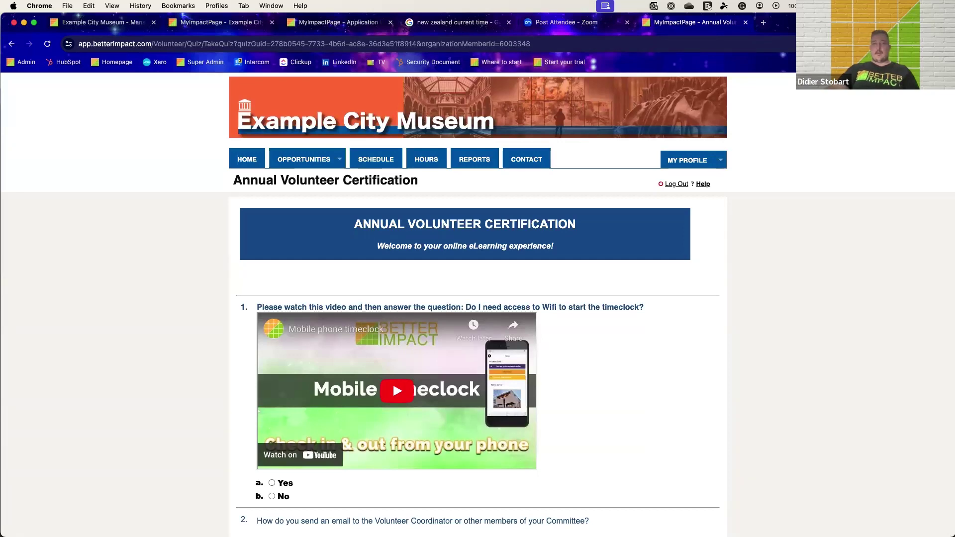
- Switch to the Webinar 1 presentation in PowerPoint and play the slide show from the current Demo slide
key(super+Tab)
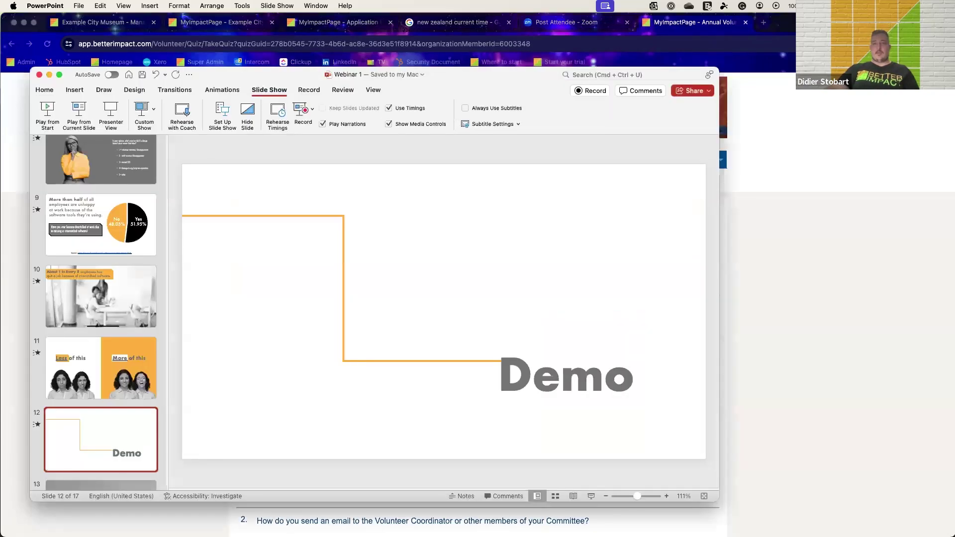
click(76, 115)
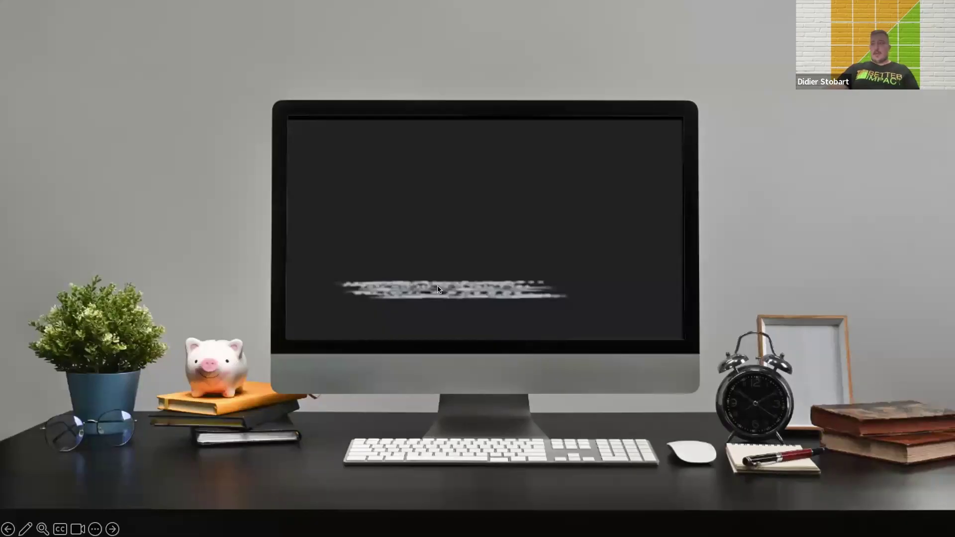